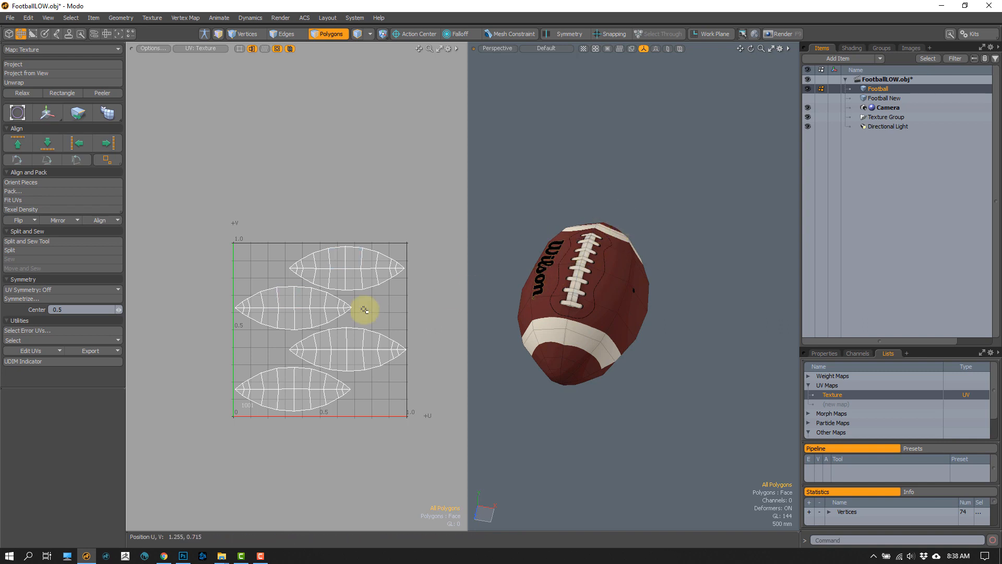
Step: Select all polygons of the football and duplicate them about 7.46 m along X beside the original
left_click_drag(612, 313, 626, 233, "alt")
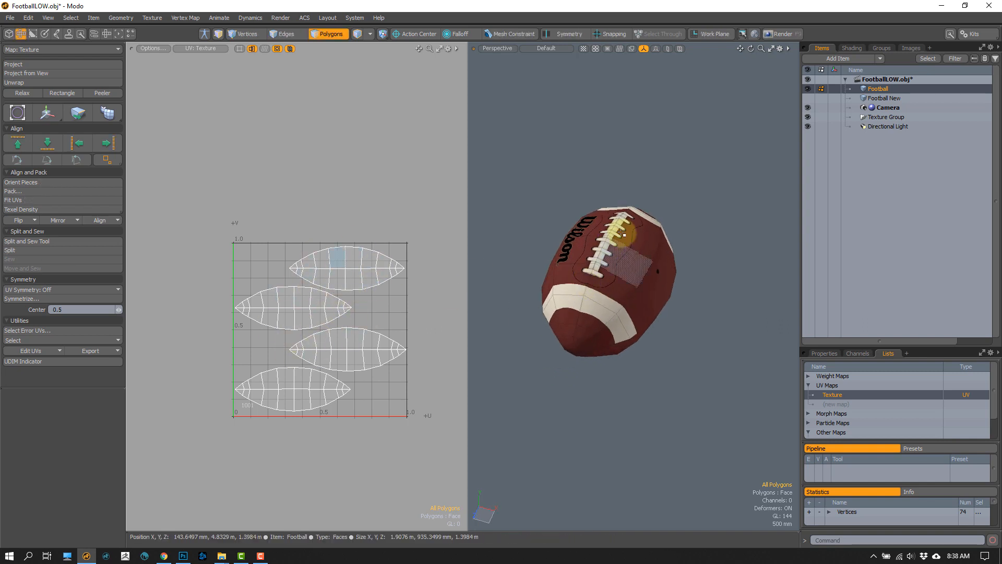
mouse_move(694, 156)
middle_mouse_down()
mouse_move(573, 420)
mouse_move(723, 225)
middle_mouse_up()
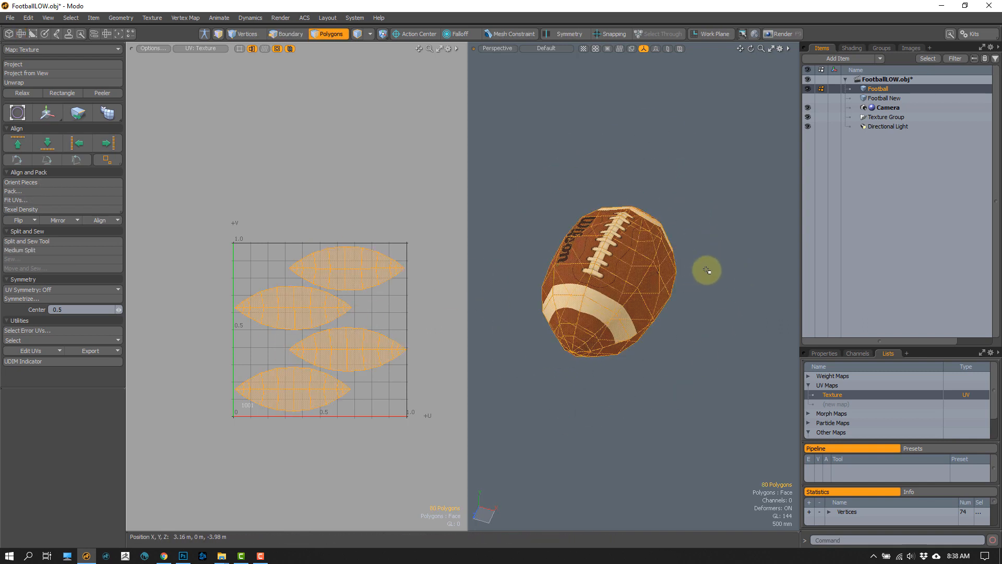
key("y")
left_click_drag(646, 292, 841, 342)
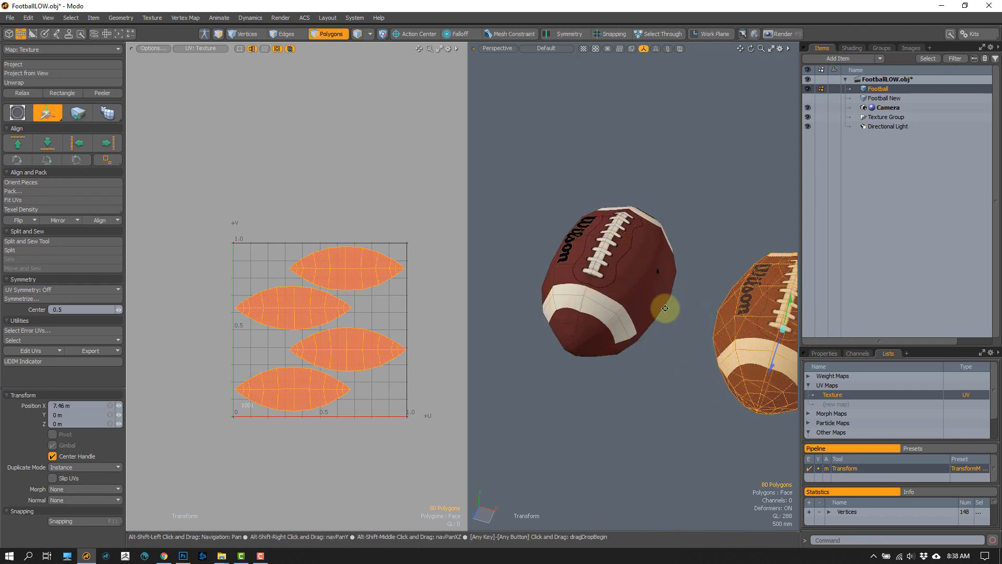
left_click_drag(664, 307, 600, 280, "alt+shift")
key("space")
Step: Compare the duplicated football with the original, then select the whole duplicate and delete it
left_click(651, 211)
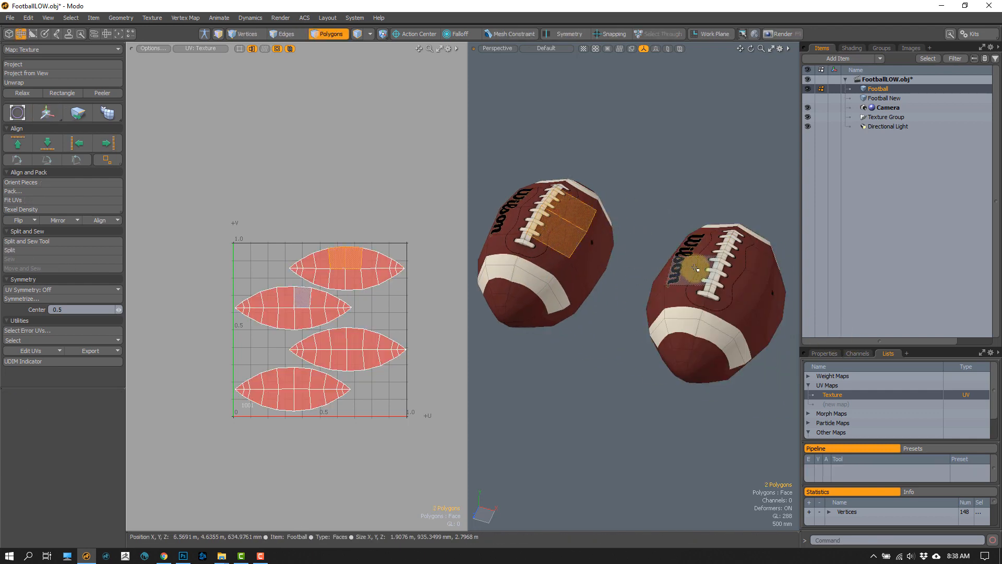
key("ctrl+z")
left_click(574, 273)
left_click(628, 336)
left_click_drag(600, 315, 562, 284, "alt")
left_click_drag(307, 315, 297, 355, "ctrl+alt")
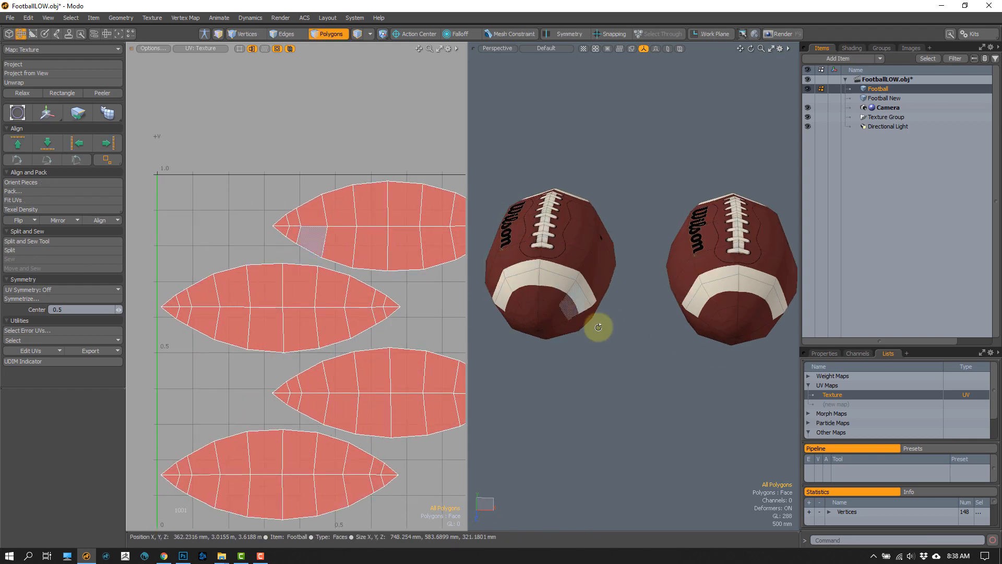
left_click_drag(599, 327, 639, 288, "alt")
double_click(662, 333)
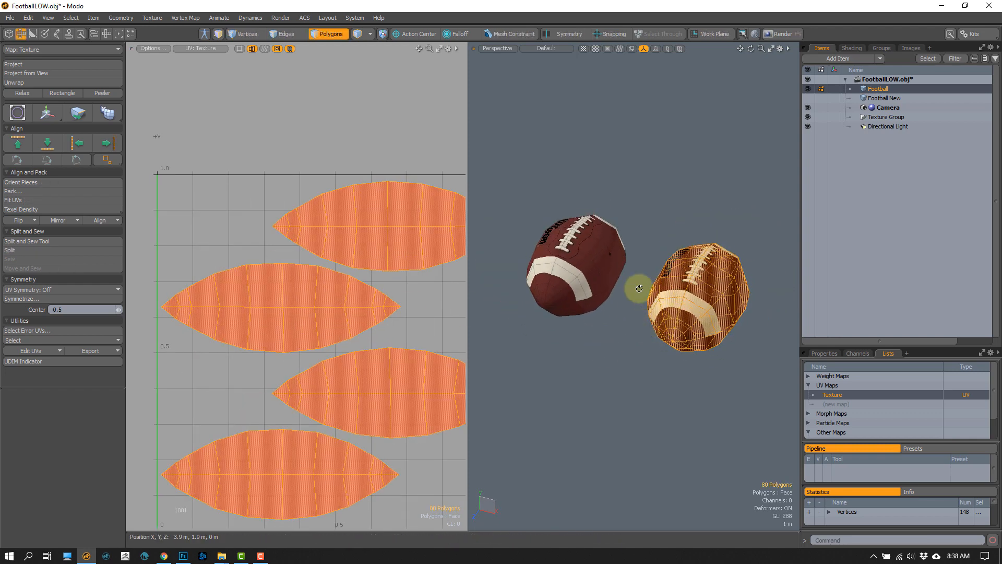
key("Delete")
left_click_drag(577, 353, 611, 341, "ctrl+alt")
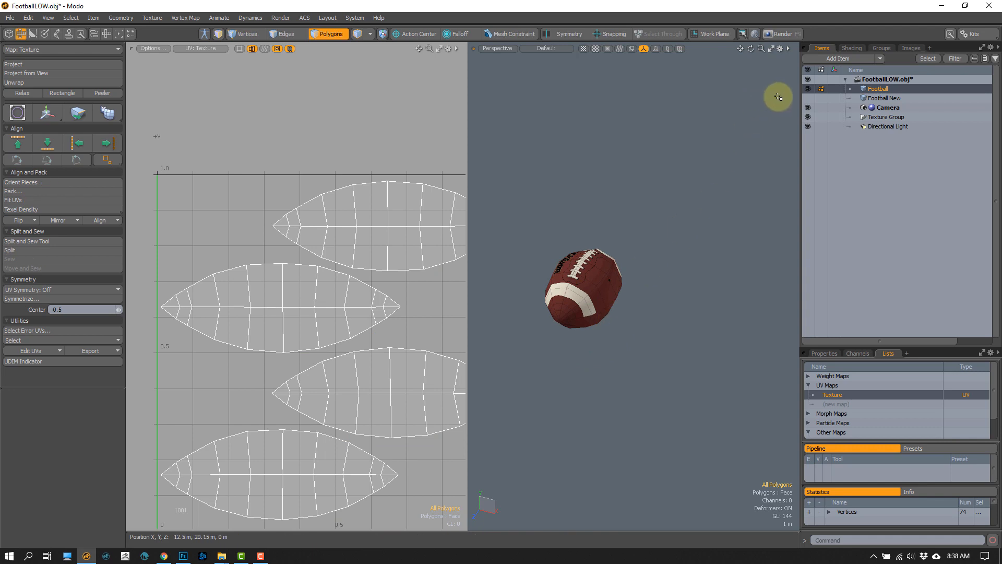
Step: Clear the polygon selection on the football and make the Football New mesh visible alongside it
middle_click_drag(506, 282, 656, 282)
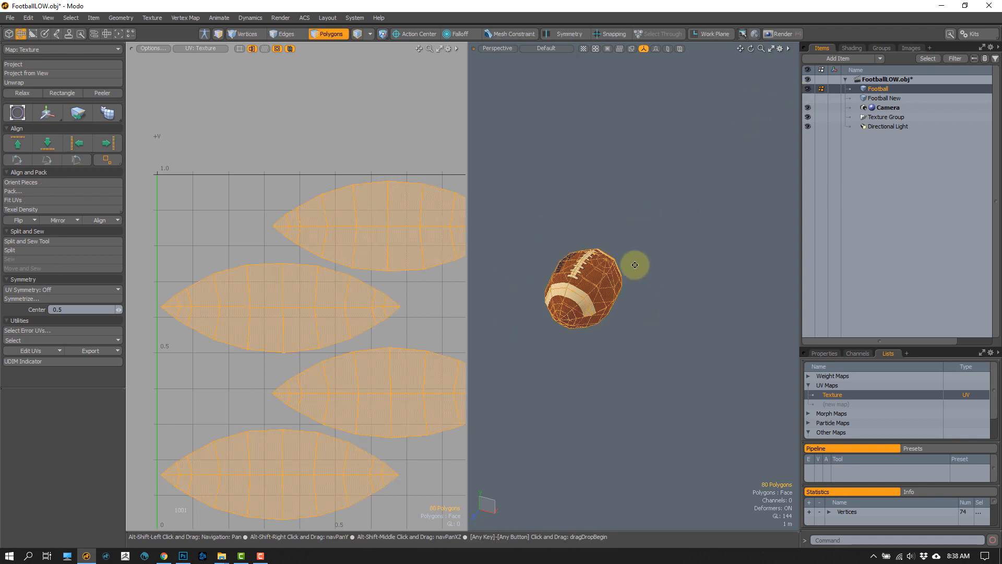
left_click_drag(635, 264, 627, 256, "alt+shift")
left_click(617, 239)
left_click(809, 98)
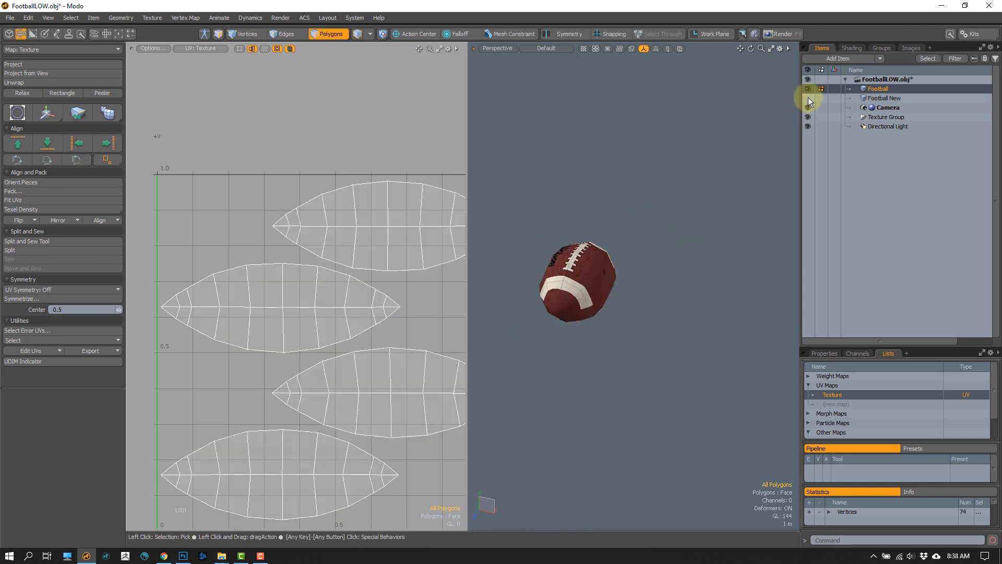
left_click_drag(698, 224, 691, 258, "alt")
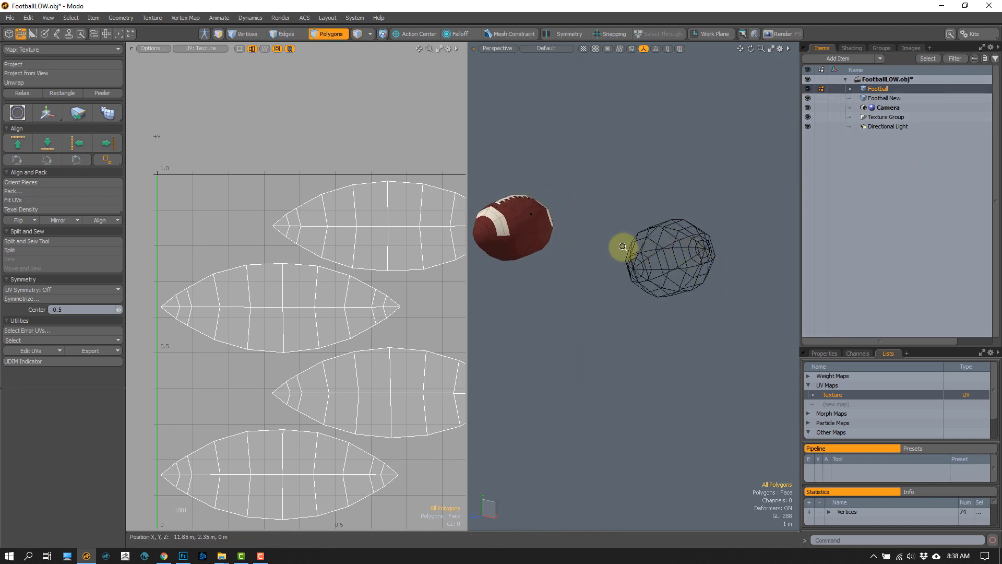
Step: Activate Football New and examine its polygons and its UV island in relation to the original football
left_click(869, 100)
scroll(373, 324, "down", 5)
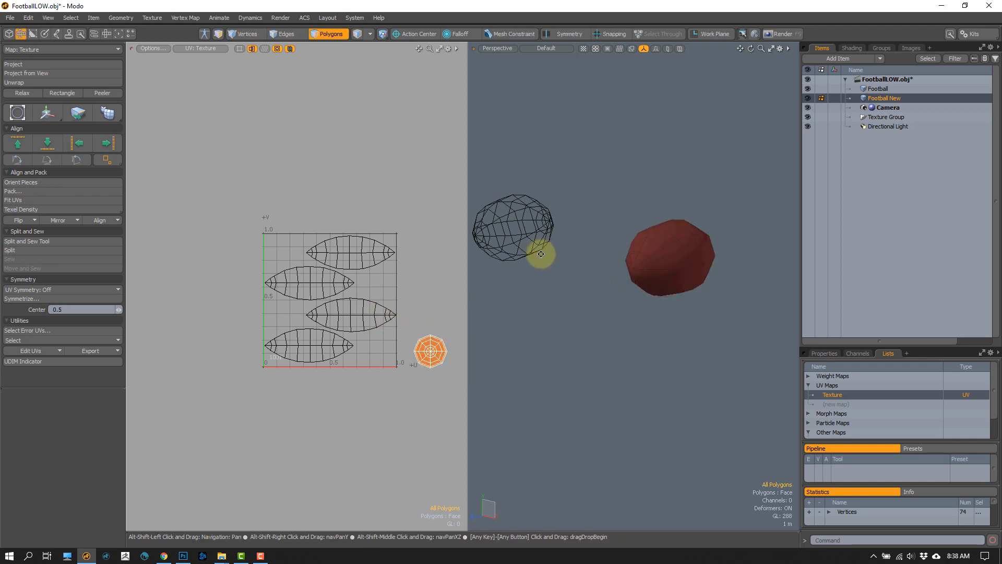
left_click_drag(629, 242, 596, 232, "alt")
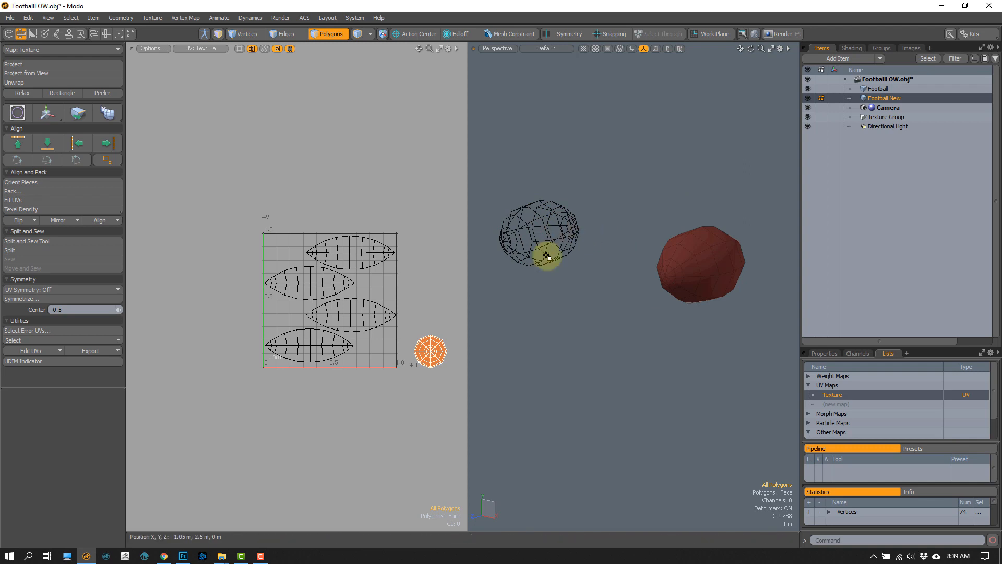
left_click_drag(585, 290, 600, 302, "alt")
right_click_drag(761, 319, 746, 258)
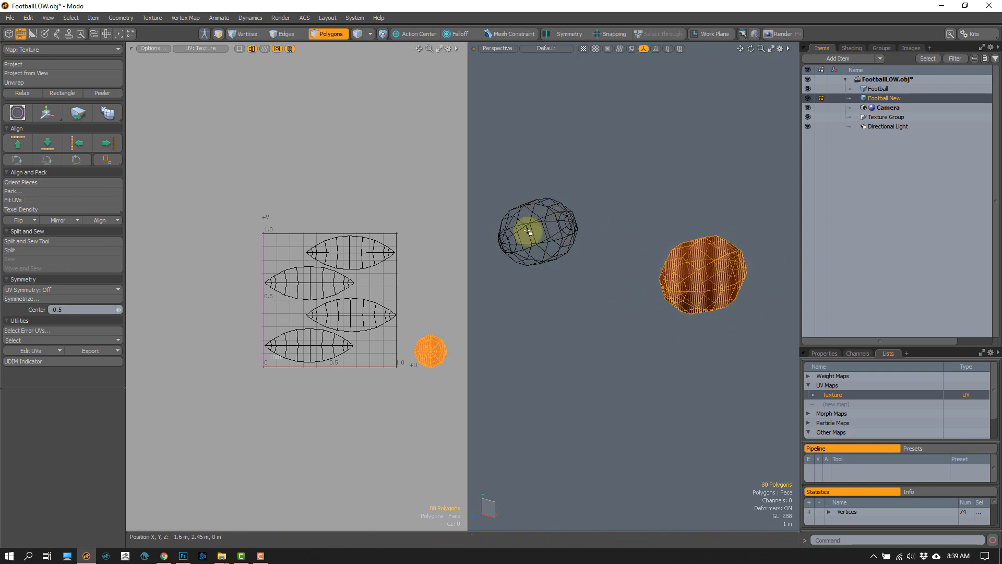
left_click(764, 265)
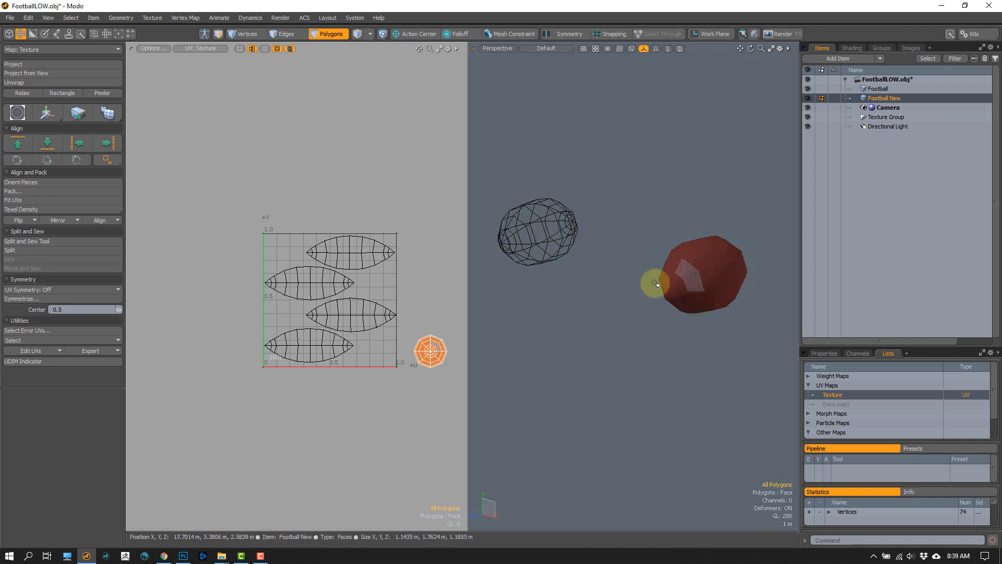
mouse_move(707, 246)
right_mouse_down()
mouse_move(761, 273)
mouse_move(734, 271)
right_mouse_up()
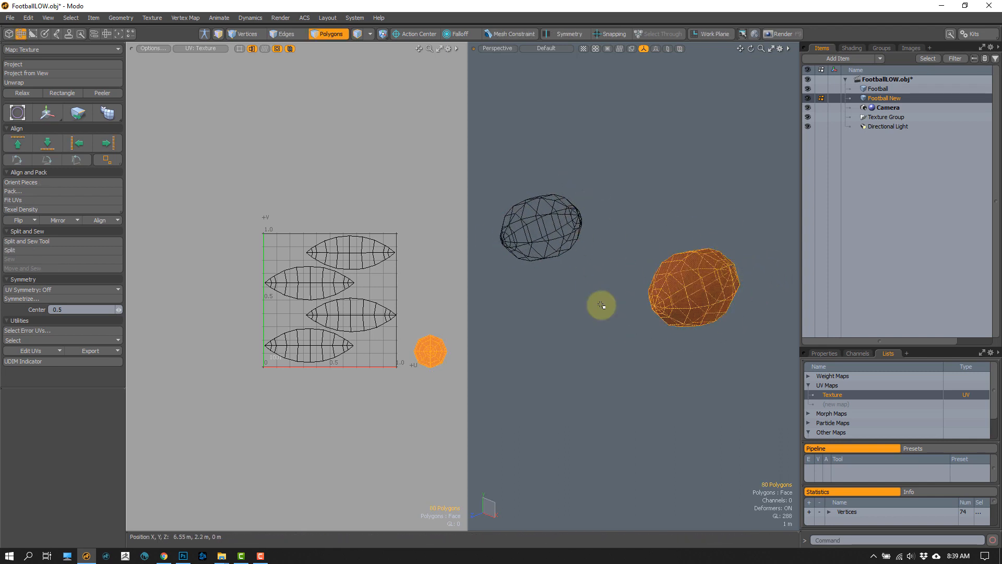
left_click_drag(620, 348, 613, 288, "alt")
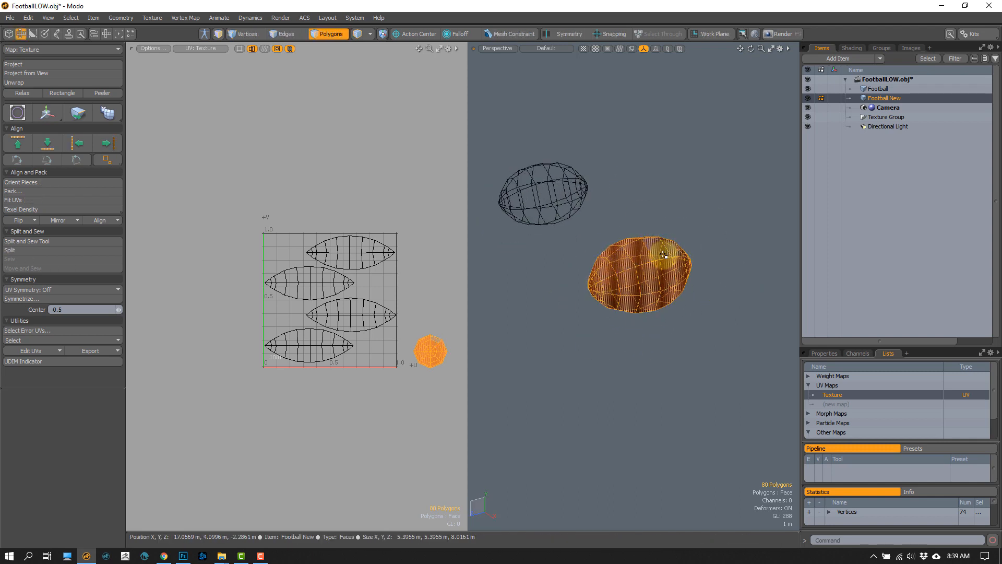
left_click(684, 221)
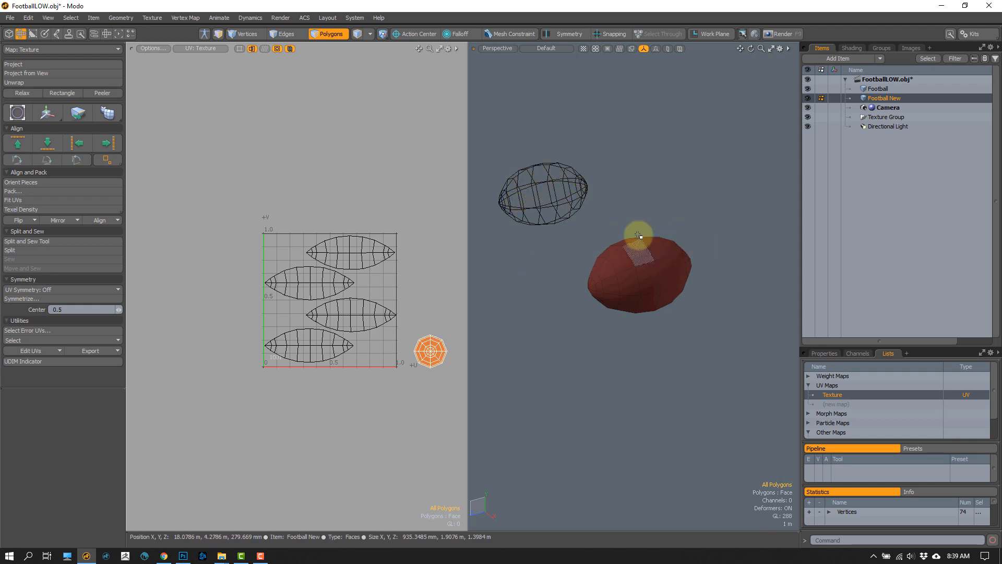
left_click_drag(635, 233, 615, 226, "alt")
Step: Alternate between Football and Football New to compare their meshes, texturing and UV layouts
left_click(870, 93)
left_click_drag(673, 293, 612, 278, "ctrl+alt")
middle_click_drag(581, 181, 609, 235)
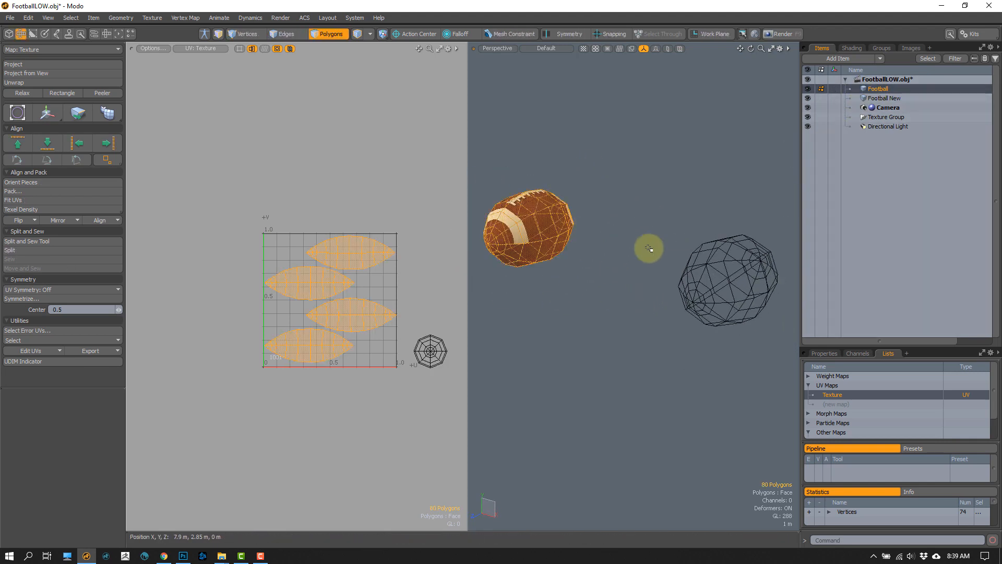
left_click_drag(730, 256, 717, 249, "alt+shift")
right_click_drag(770, 266, 698, 287)
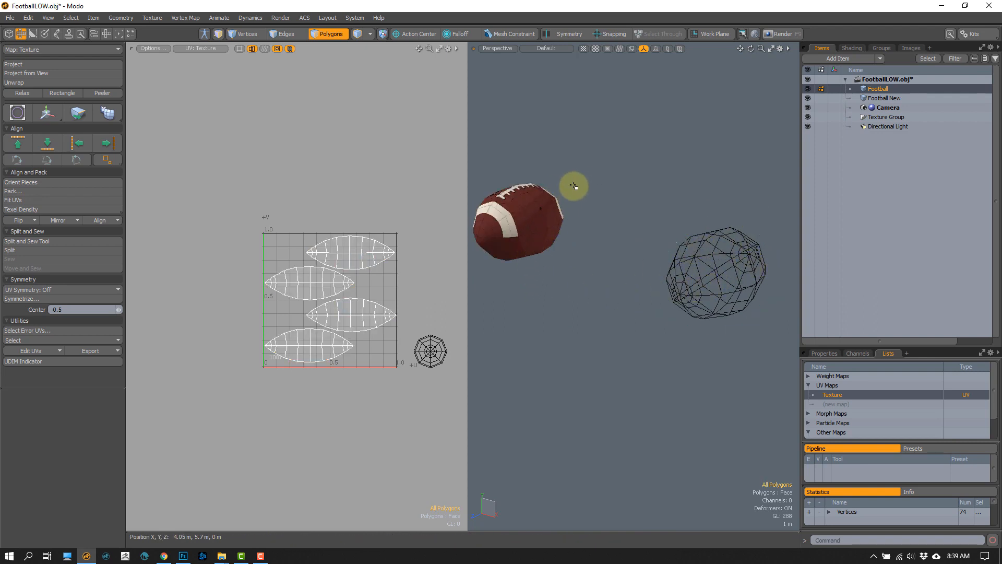
left_click_drag(569, 230, 583, 227, "alt+shift")
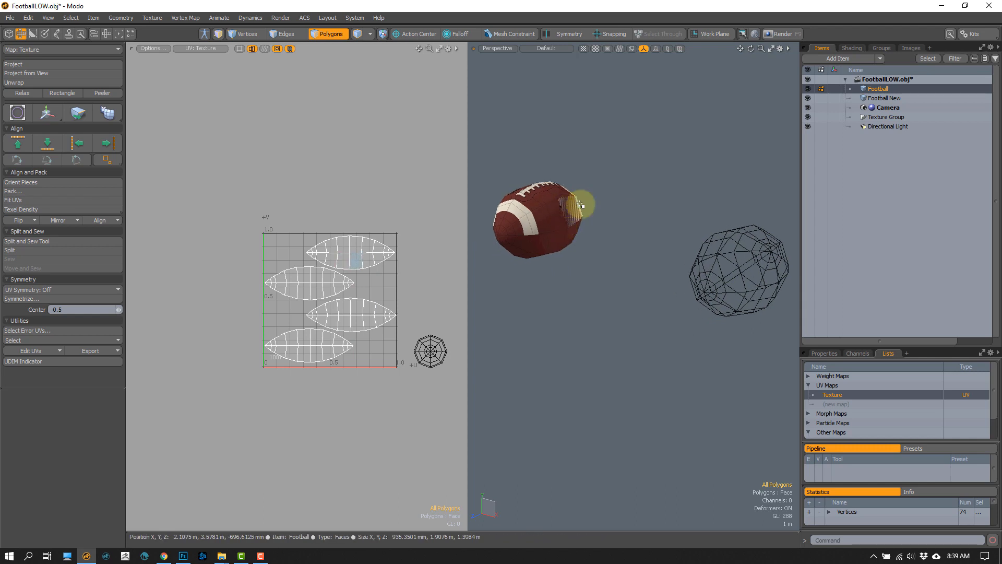
right_click_drag(515, 279, 600, 228)
left_click(880, 98)
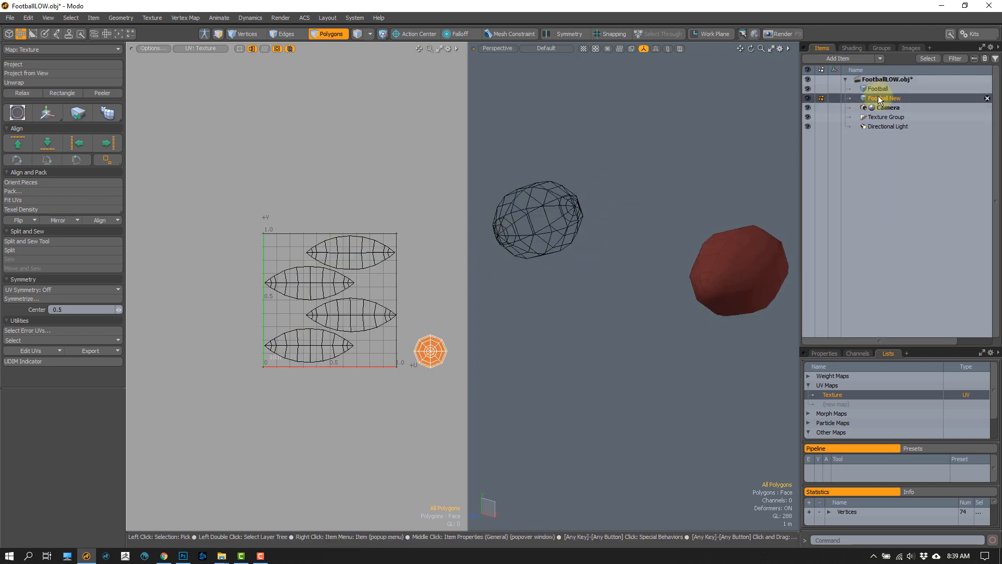
left_click(875, 90)
left_click(880, 99)
left_click_drag(697, 266, 626, 227, "alt+shift")
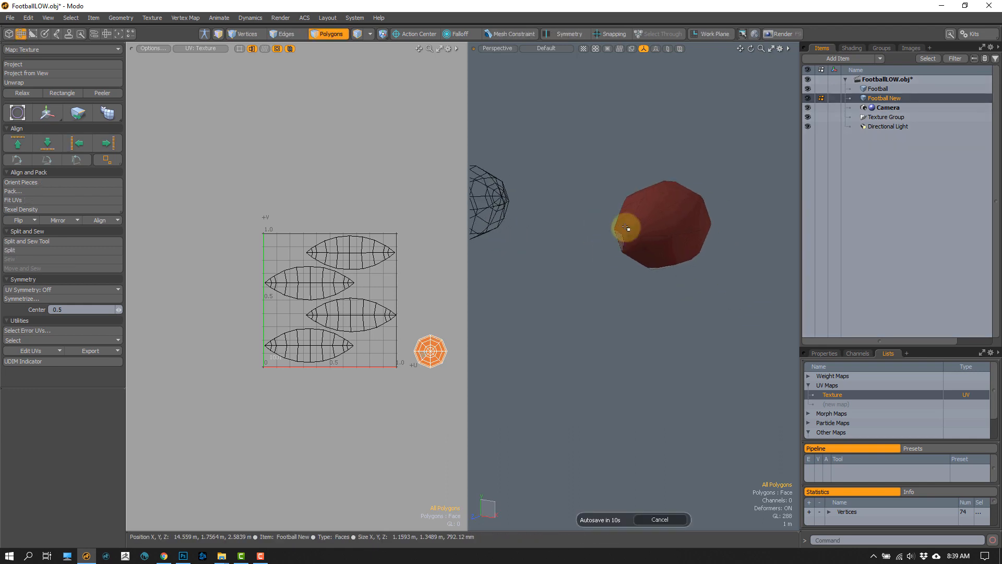
left_click(878, 88)
left_click_drag(559, 263, 609, 247, "alt+shift")
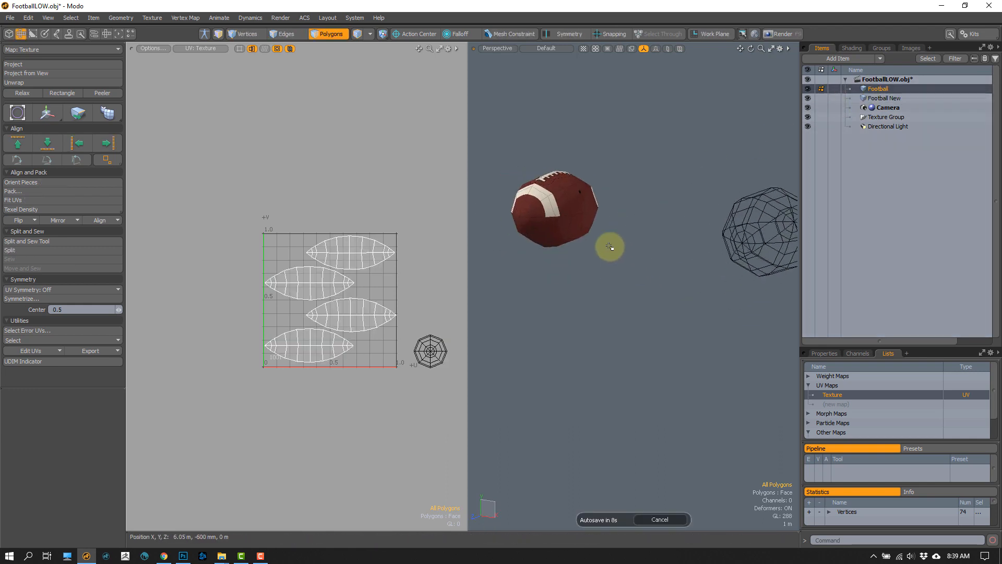
Step: Select the UV boundary edges of Football to show where its seams run
left_click_drag(540, 229, 434, 238, "alt")
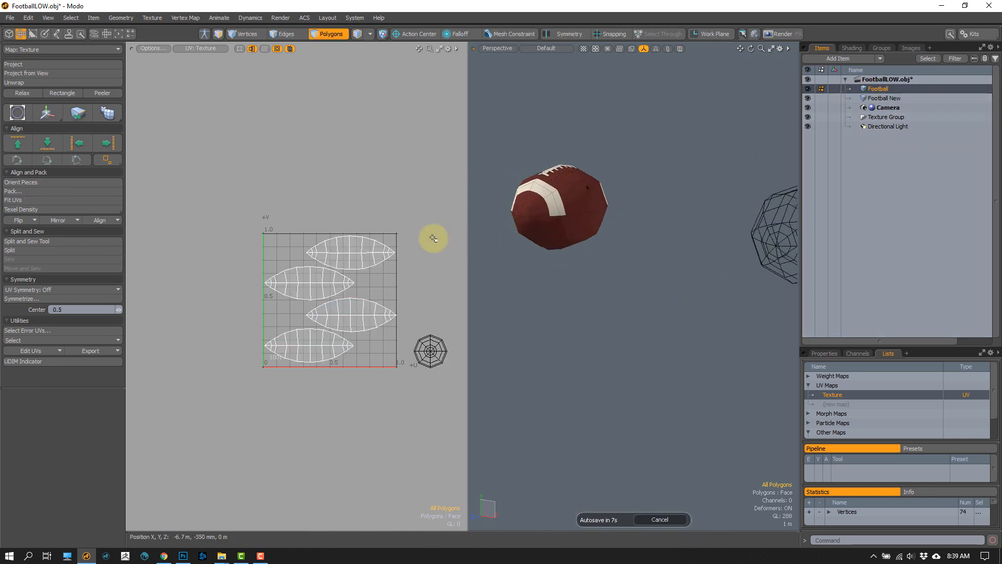
left_click(24, 339)
left_click(30, 352)
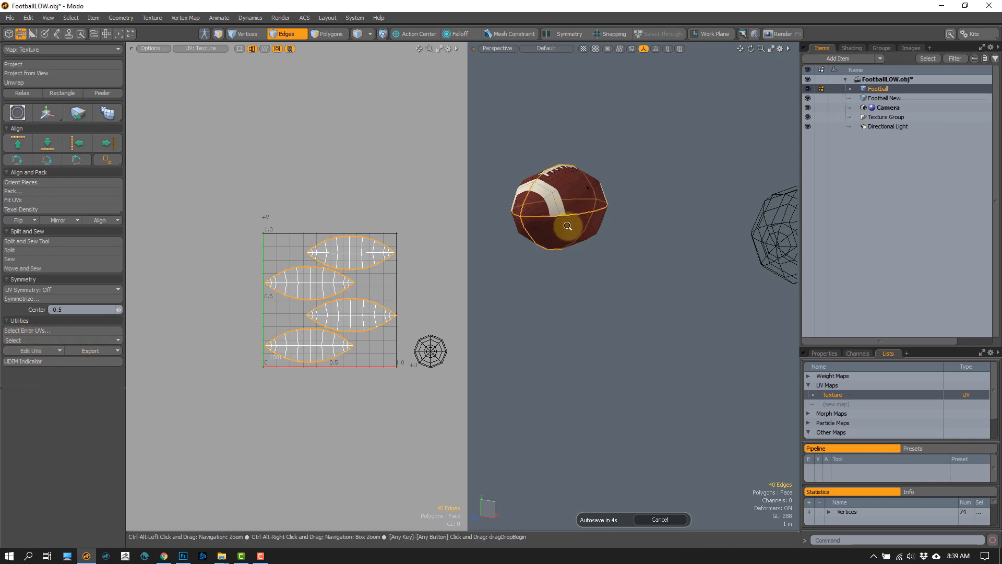
left_click_drag(568, 225, 635, 228, "ctrl+alt")
left_click_drag(496, 256, 521, 238, "alt+shift")
mouse_move(521, 238)
left_mouse_down("alt")
mouse_move(660, 210)
mouse_move(527, 240)
left_mouse_up("alt")
left_click_drag(593, 220, 504, 233, "alt")
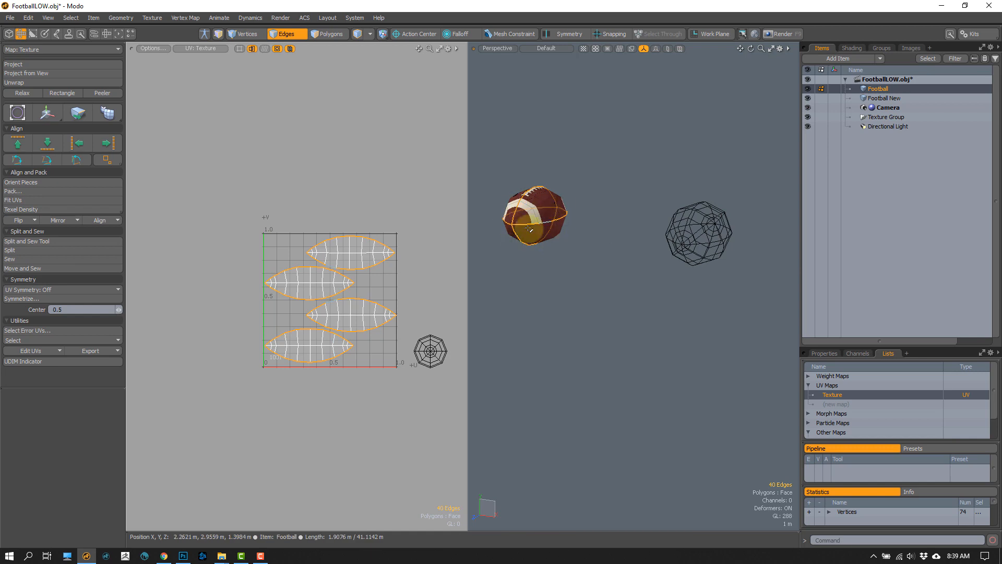
Step: On Football New, select the two lengthwise edge loops that divide the ball into four panels, matching the original's seams
left_click(874, 99)
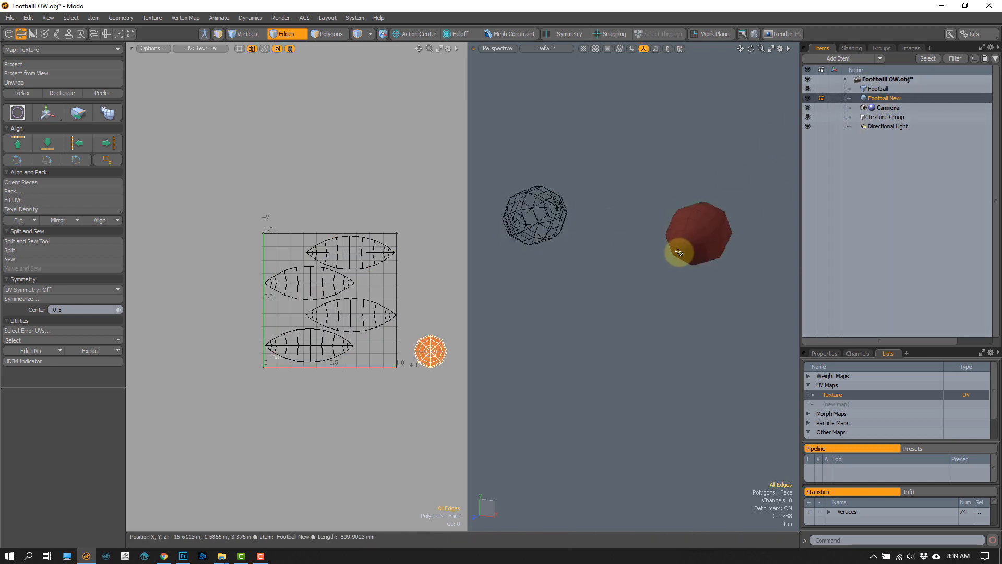
double_click(687, 224)
left_click_drag(698, 250, 720, 263, "ctrl+alt")
left_click_drag(720, 264, 655, 241, "alt")
double_click(704, 221, "shift")
Step: Unwrap Football New along the selected edge loops using the Angle Based method
left_click(39, 83)
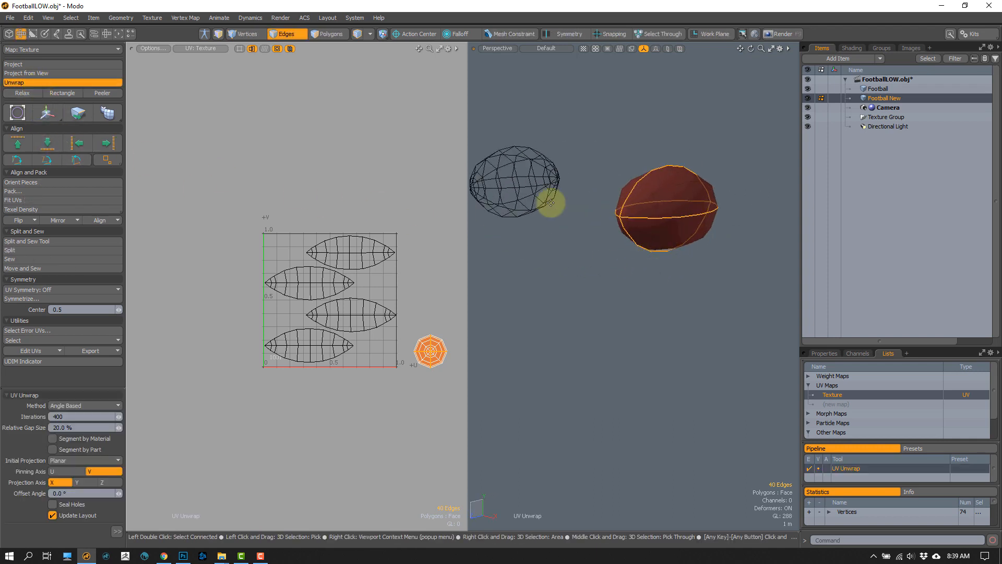
left_click(588, 248)
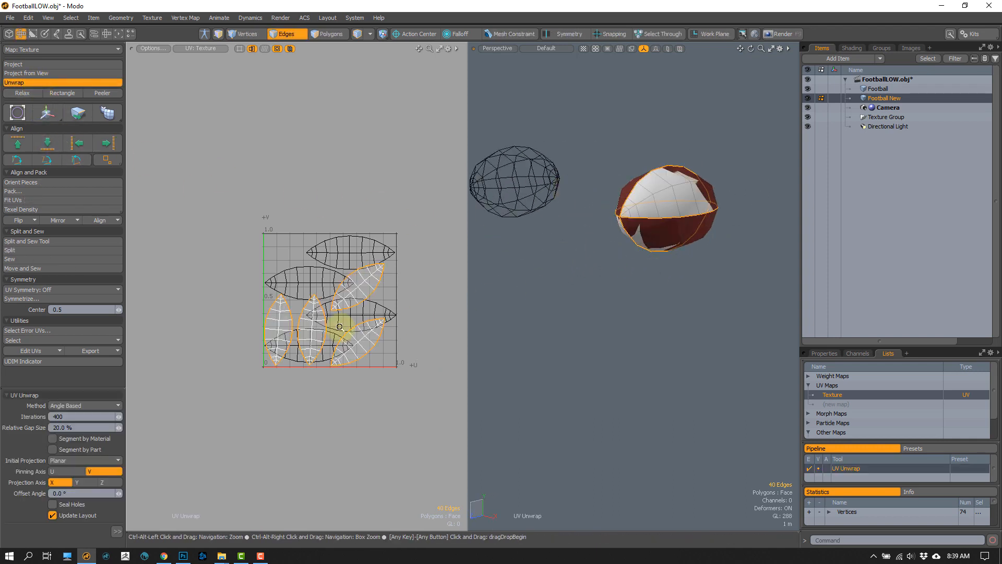
scroll(314, 330, "up", 1)
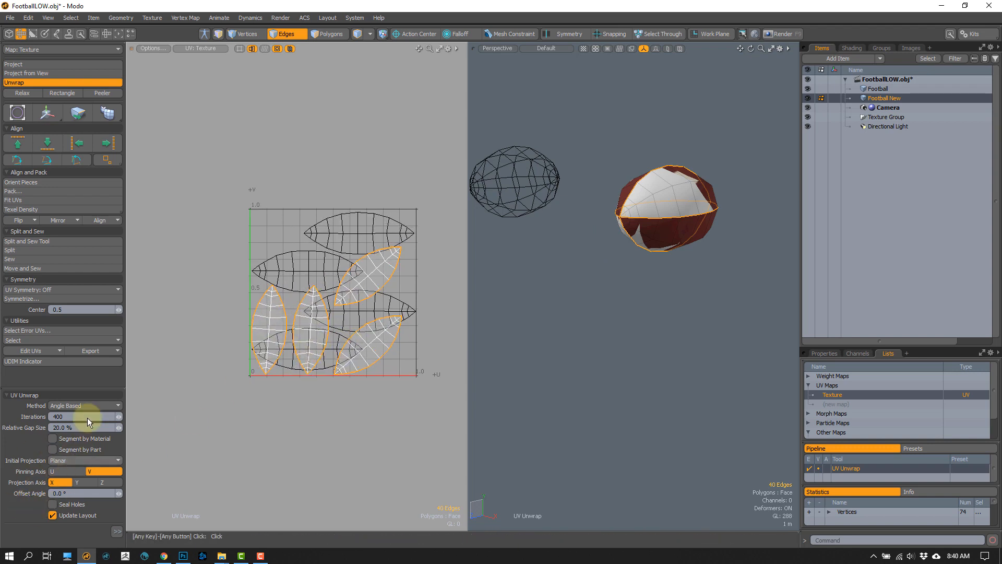
scroll(320, 323, "up", 1)
left_click_drag(310, 317, 272, 293, "alt")
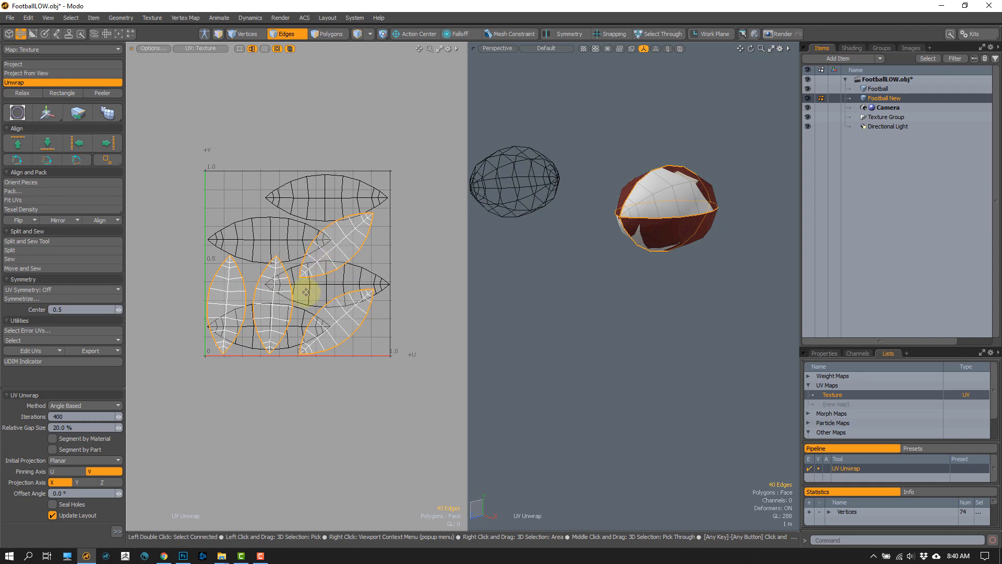
Step: Select all UV islands of Football New and move them outside the 0–1 UV space to the negative U side
key("3")
right_click_drag(278, 161, 363, 214)
key("w")
scroll(347, 267, "down", 1)
left_click_drag(335, 251, 220, 237, "alt")
left_click_drag(220, 236, 252, 235, "alt")
key("q")
left_click_drag(277, 272, 312, 265, "alt")
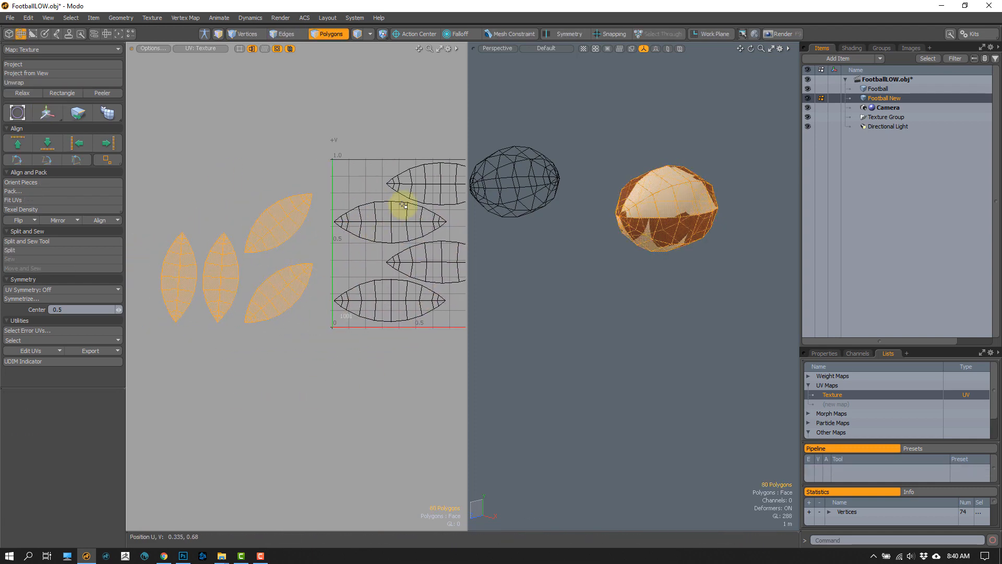
right_click_drag(438, 250, 390, 225)
Step: Inspect which panel the uppermost UV island of Football covers, and make Football New active again
mouse_move(548, 250)
left_mouse_down("alt")
mouse_move(565, 266)
mouse_move(585, 262)
mouse_move(509, 240)
left_mouse_up("alt")
left_click(883, 89)
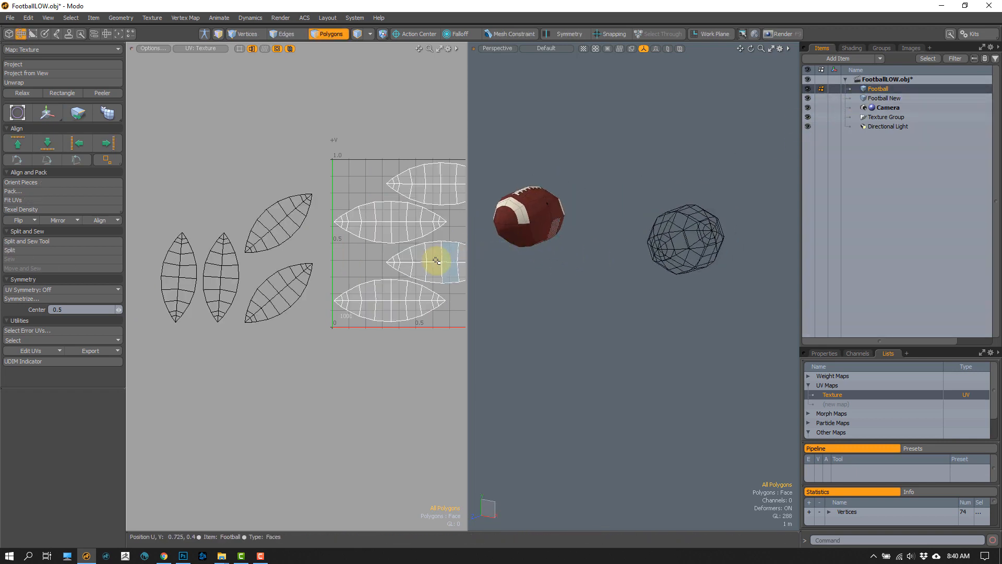
left_click_drag(376, 245, 330, 273, "alt")
double_click(388, 214)
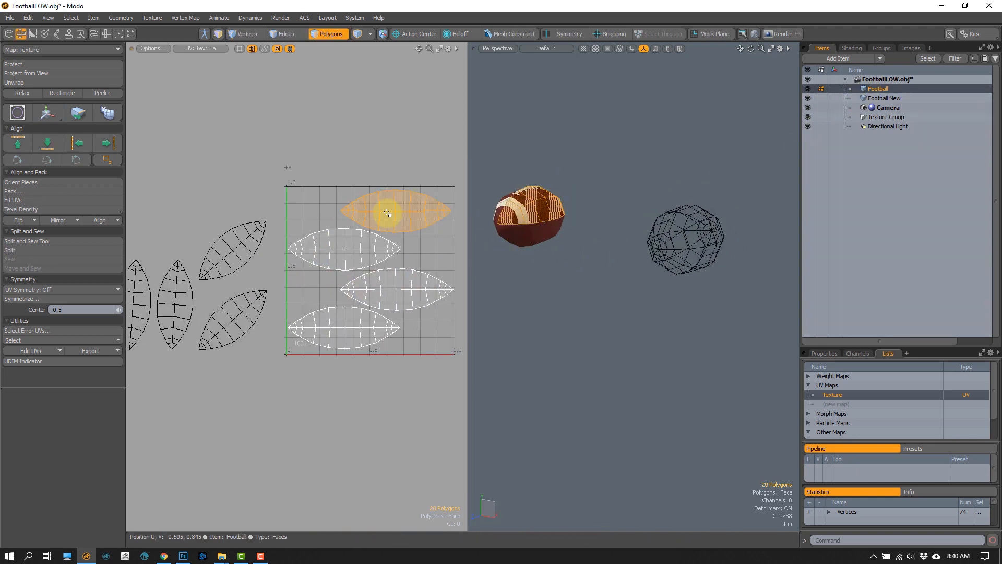
left_click(872, 99)
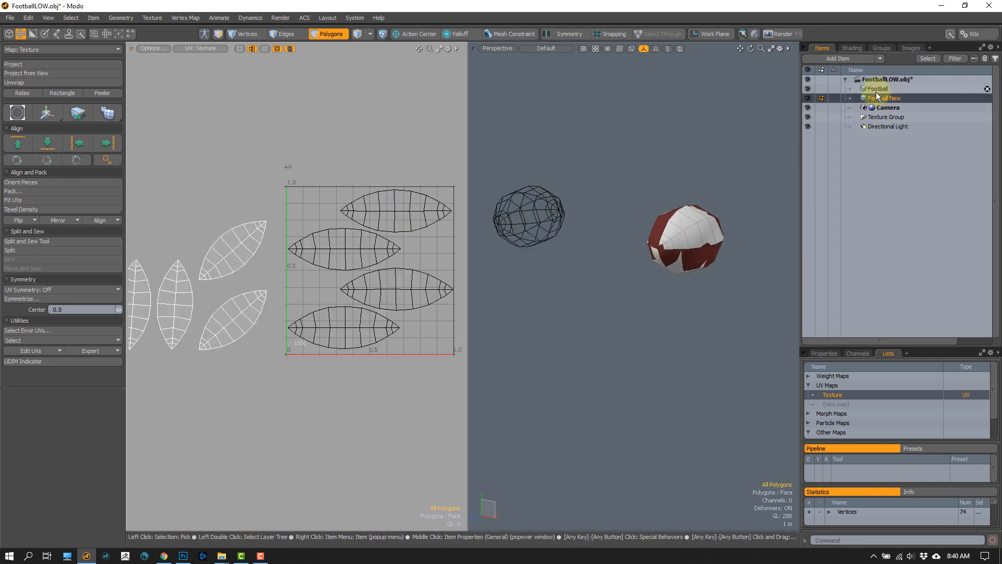
Step: Make Football and Football New active together, and select Football's uppermost UV island to locate its matching panel
left_click(877, 90)
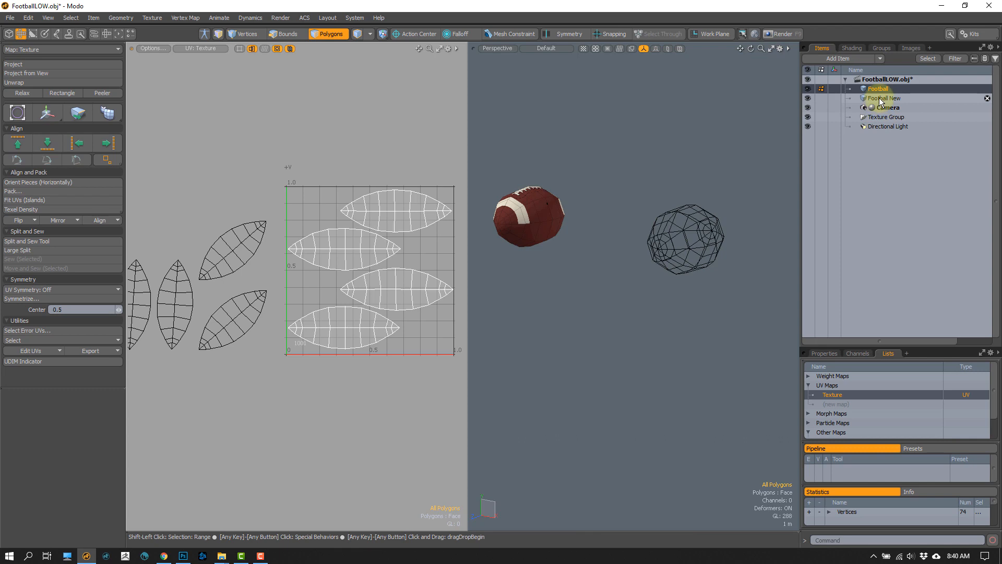
left_click(880, 99, "ctrl")
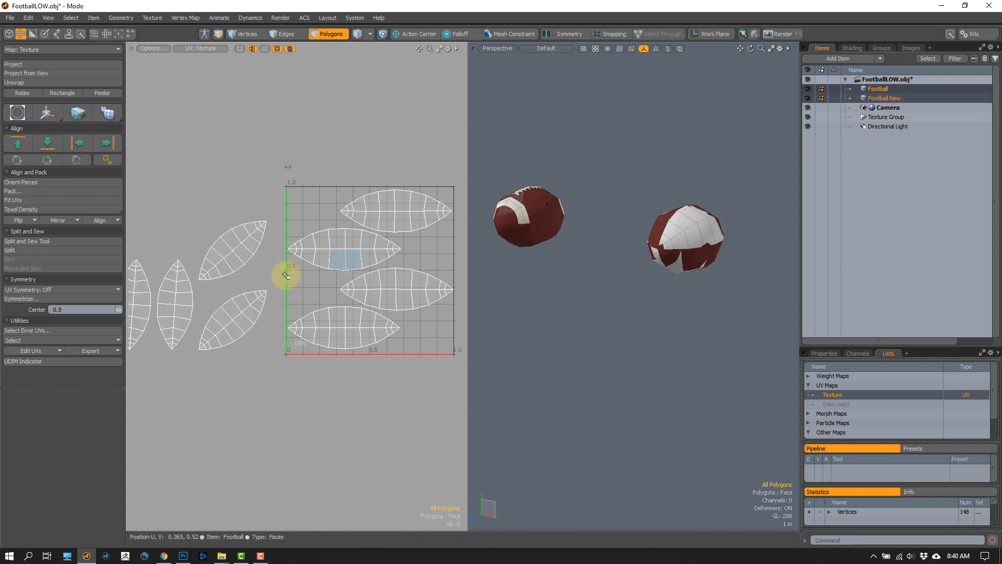
left_click_drag(228, 287, 251, 272, "alt")
double_click(406, 190)
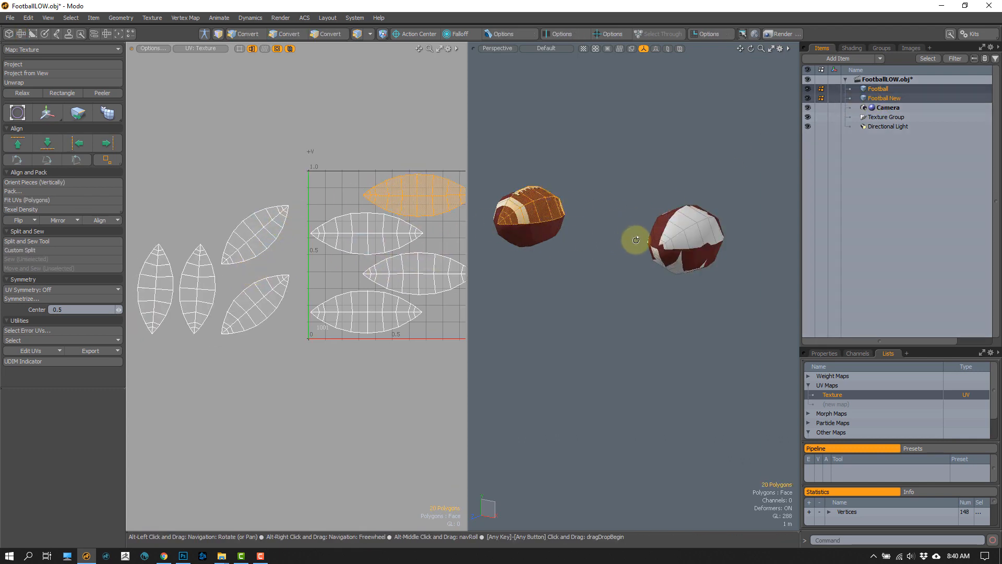
mouse_move(647, 240)
left_mouse_down("alt")
mouse_move(637, 239)
mouse_move(678, 224)
left_mouse_up("alt")
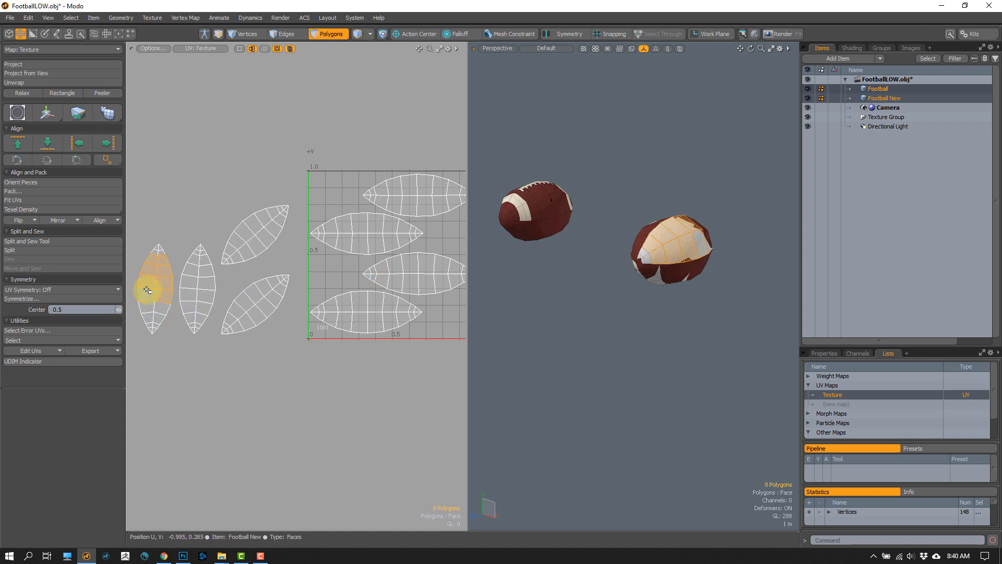
Step: Rotate Football New's leftmost upright UV island to horizontal and move it to the top of its islands
key("y")
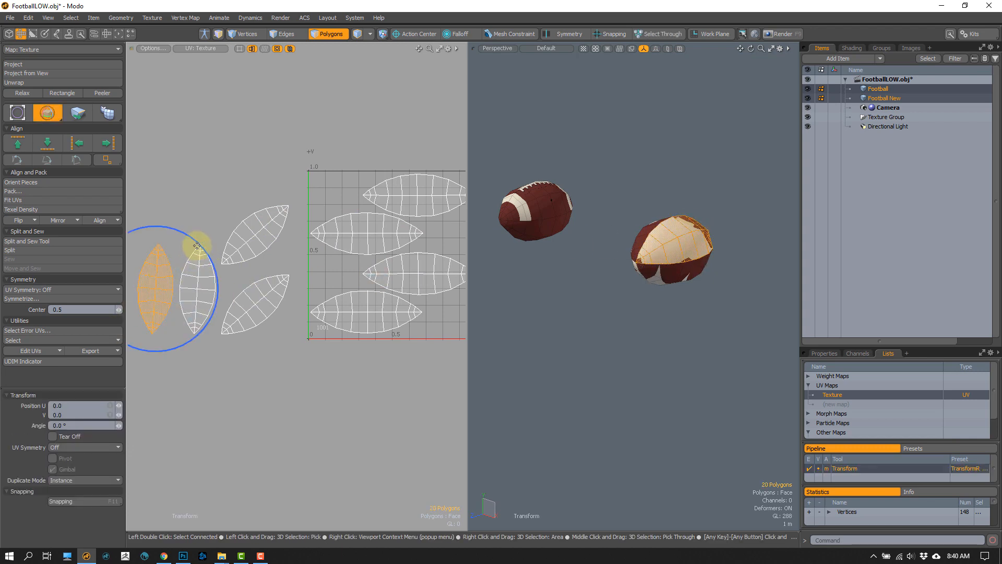
left_click_drag(237, 209, 324, 113)
key("space")
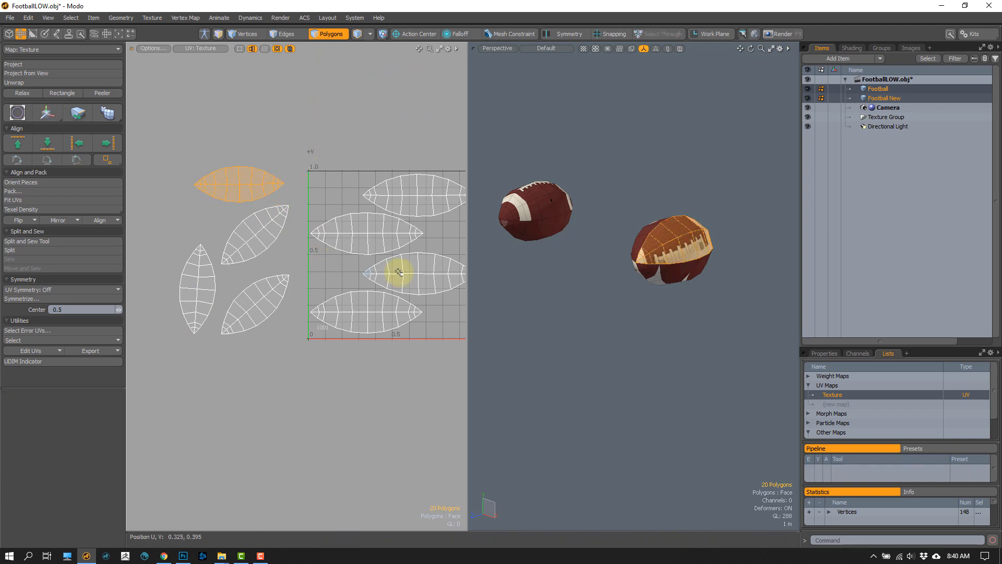
Step: Find the panel matching Football's second UV island, turn that Football New island horizontal and place it second from the top
left_click(372, 253)
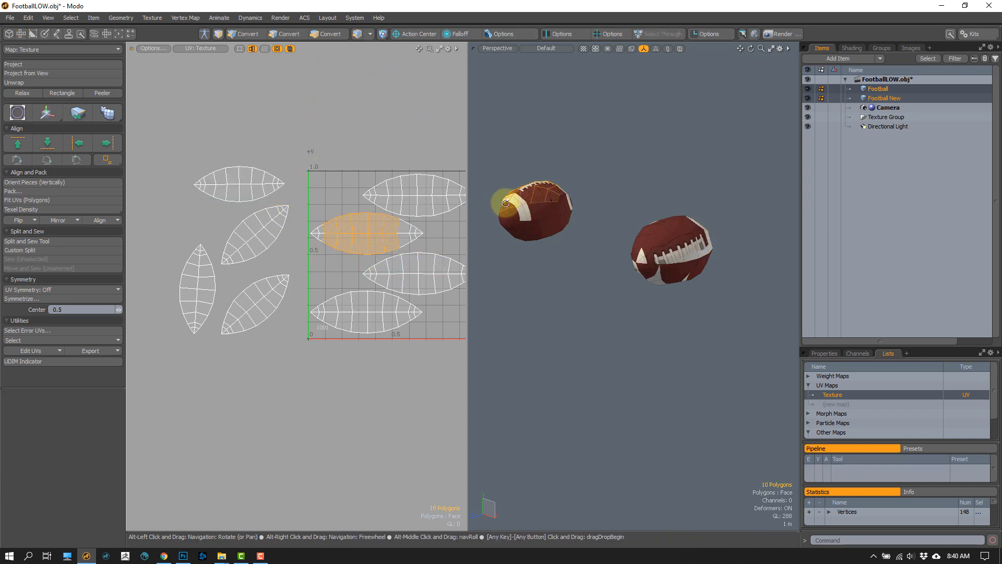
mouse_move(506, 213)
left_mouse_down("alt")
mouse_move(627, 195)
mouse_move(505, 213)
mouse_move(543, 230)
left_mouse_up("alt")
left_click_drag(543, 233, 627, 243, "alt")
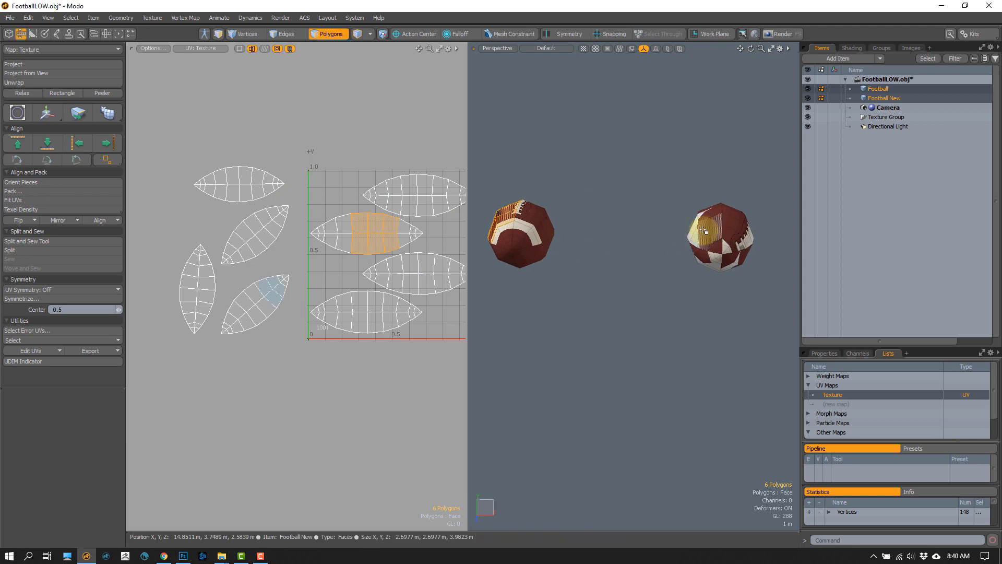
left_click_drag(687, 226, 703, 221)
double_click(256, 306)
key("y")
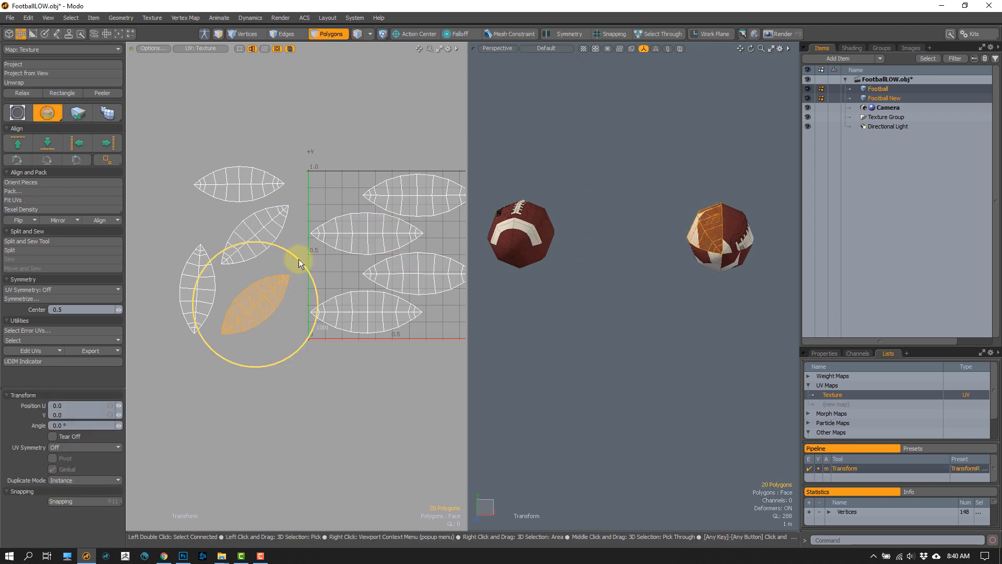
left_click_drag(299, 260, 268, 331)
key("w")
key("space")
Step: Select Football New's two remaining unaligned UV islands and move them by about -0.075 in U and -0.875 in V
double_click(257, 244)
double_click(205, 291, "shift")
key("w")
left_click_drag(261, 283, 262, 267, "alt")
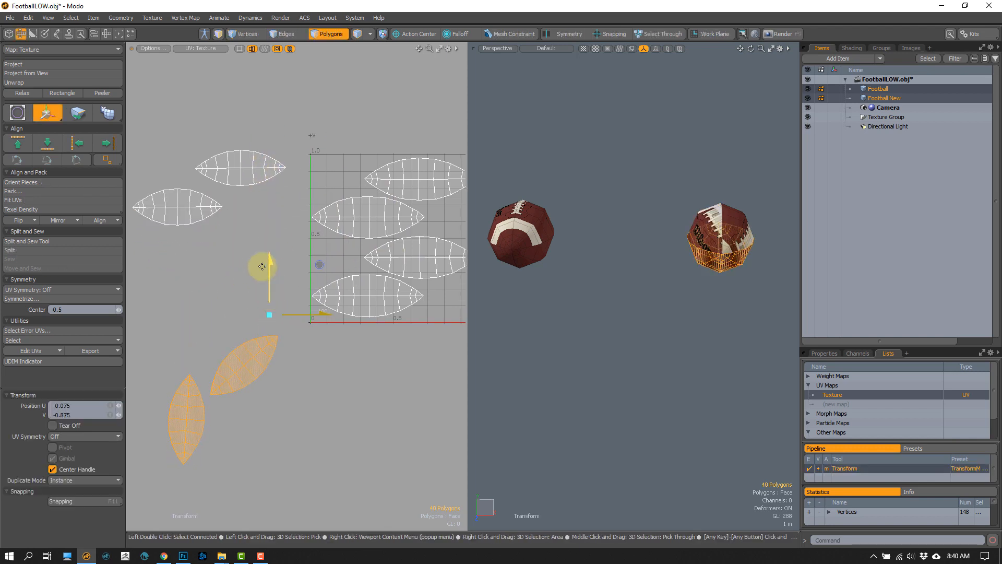
key("space")
Step: Compare the top two UV islands of Football New with the corresponding islands of Football
double_click(235, 168)
double_click(414, 179)
left_click(183, 211)
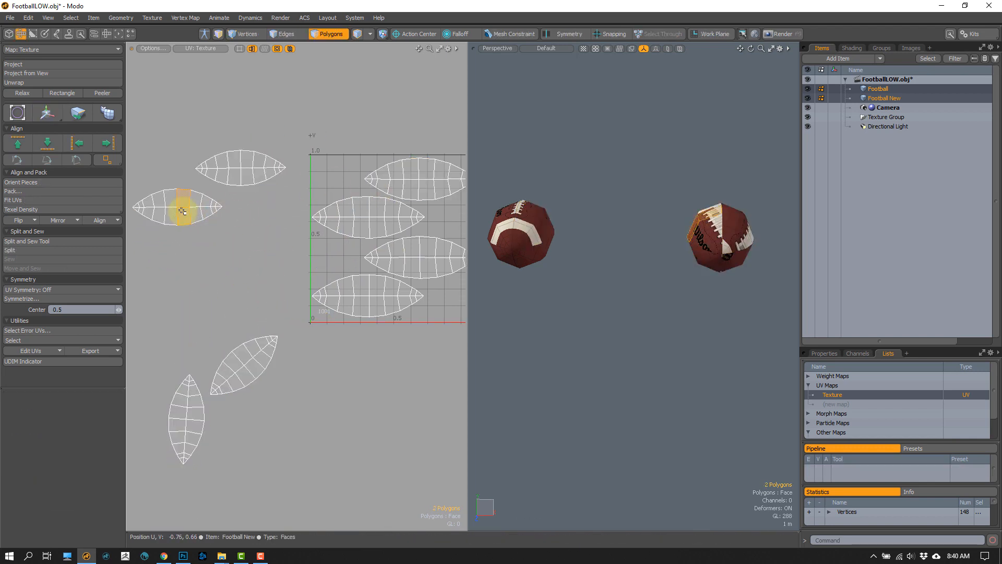
double_click(187, 214)
double_click(362, 213)
left_click_drag(332, 281, 315, 254, "alt")
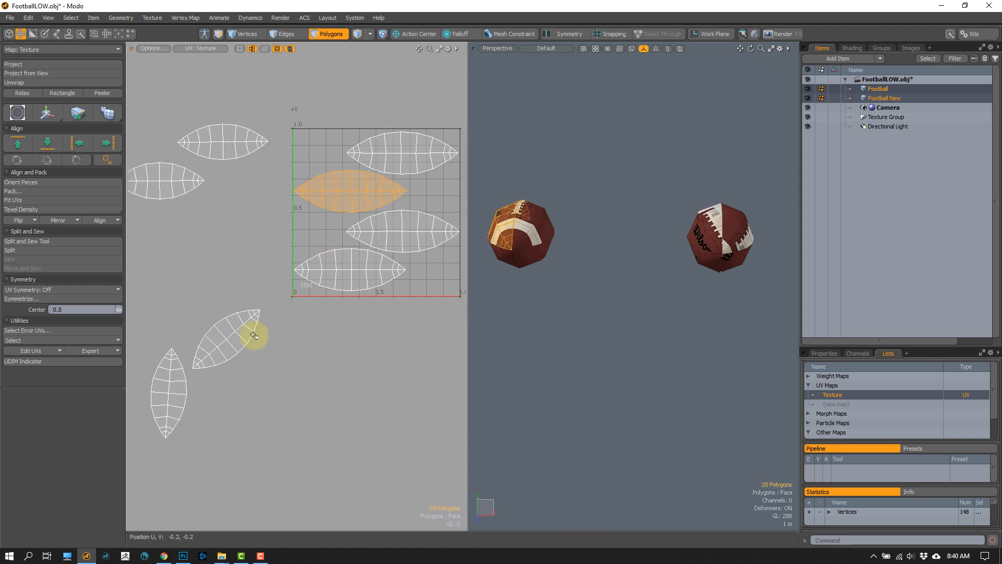
Step: Find the panel matching Football's third UV island, rotate the upright Football New island roughly horizontal and place it third
double_click(383, 231)
left_click_drag(641, 280, 654, 210, "alt")
double_click(176, 392)
key("y")
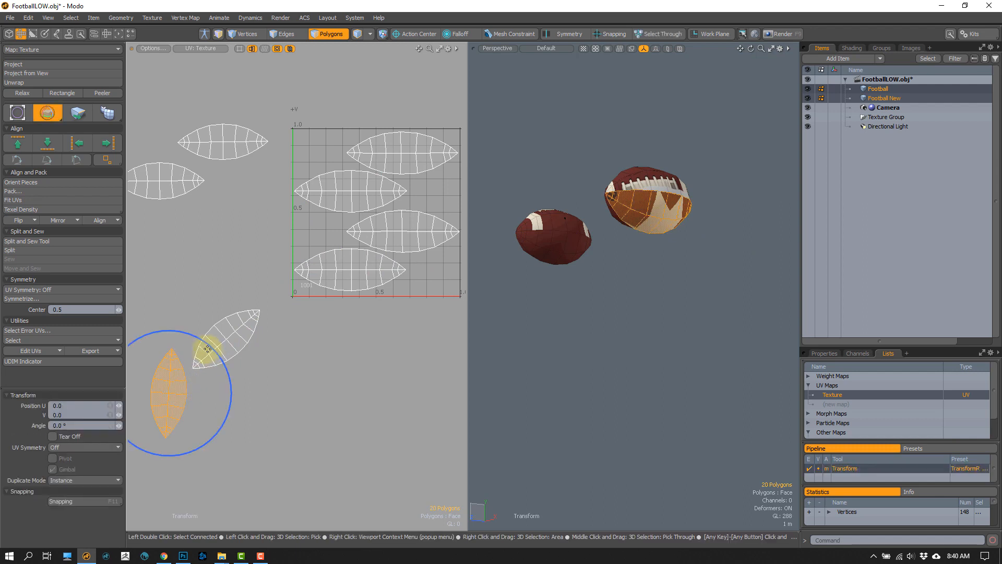
left_click_drag(208, 346, 232, 404)
left_click_drag(230, 337, 278, 184)
key("q")
Step: Rotate Football New's last diagonal UV island about -44° and move it about -0.45 in U and 0.33 in V as the bottom island
double_click(338, 271)
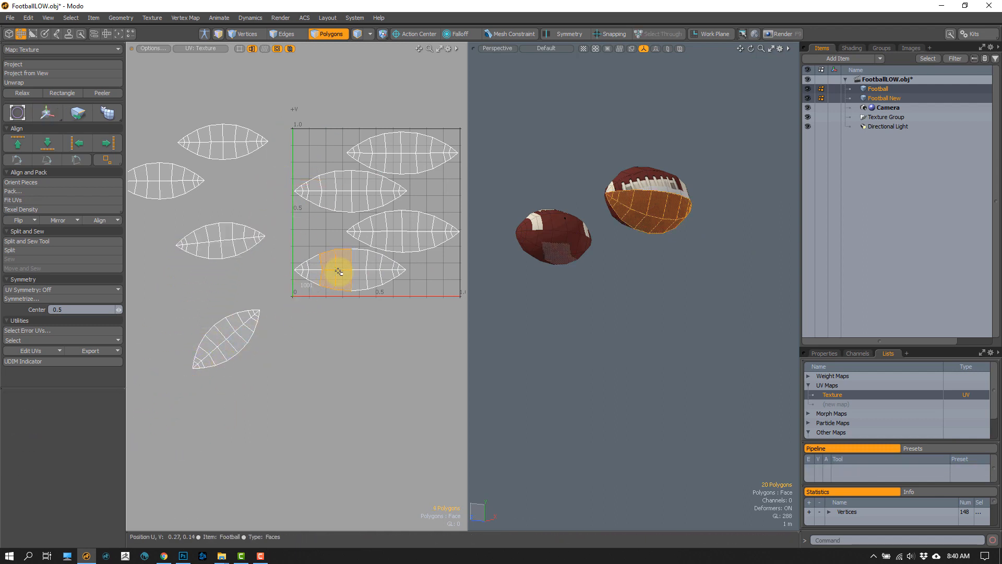
double_click(241, 335)
key("e")
left_click_drag(272, 301, 291, 339)
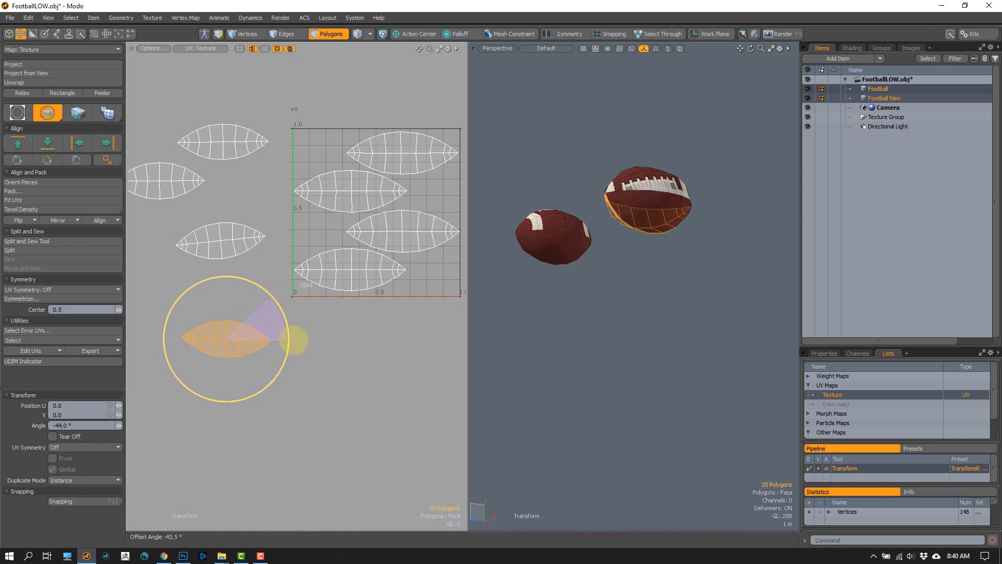
key("w")
mouse_move(291, 286)
left_mouse_down()
mouse_move(216, 235)
mouse_move(301, 283)
left_mouse_up()
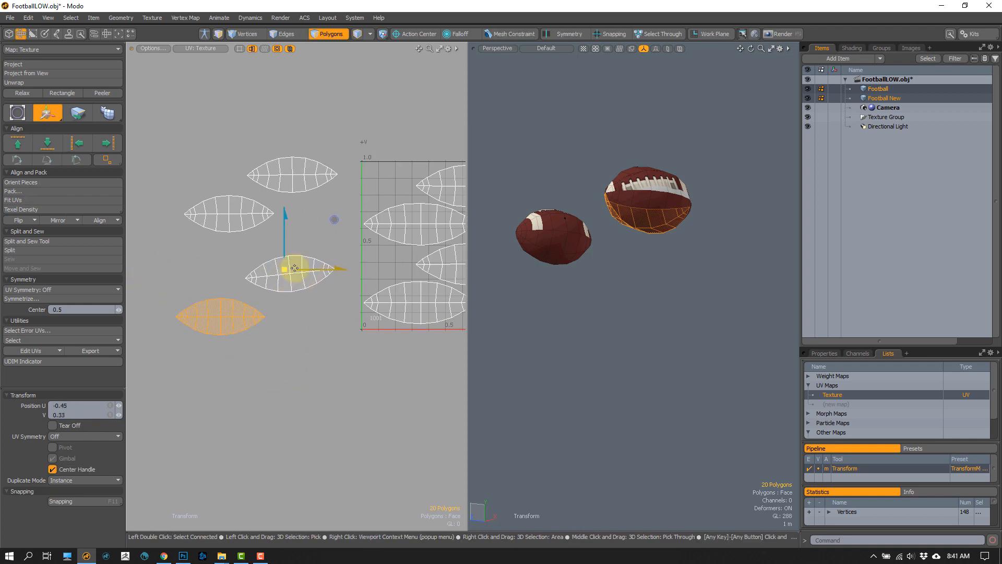
key("q")
Step: Select the topmost UV islands of Football and Football New and isolate their two panels
left_click_drag(557, 235, 595, 274, "alt")
scroll(586, 262, "up", 2)
left_click_drag(379, 213, 286, 219, "alt+shift")
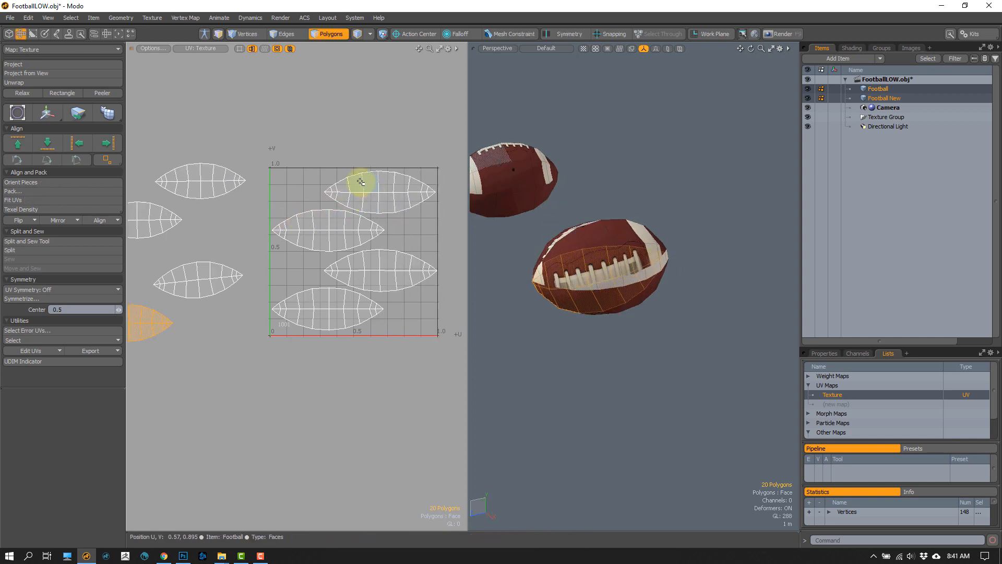
left_click(347, 180)
left_click_drag(402, 178, 415, 181)
left_click_drag(548, 188, 491, 195, "alt")
left_click_drag(491, 195, 525, 194, "alt+shift")
left_click(386, 199)
double_click(386, 199)
double_click(191, 194, "shift")
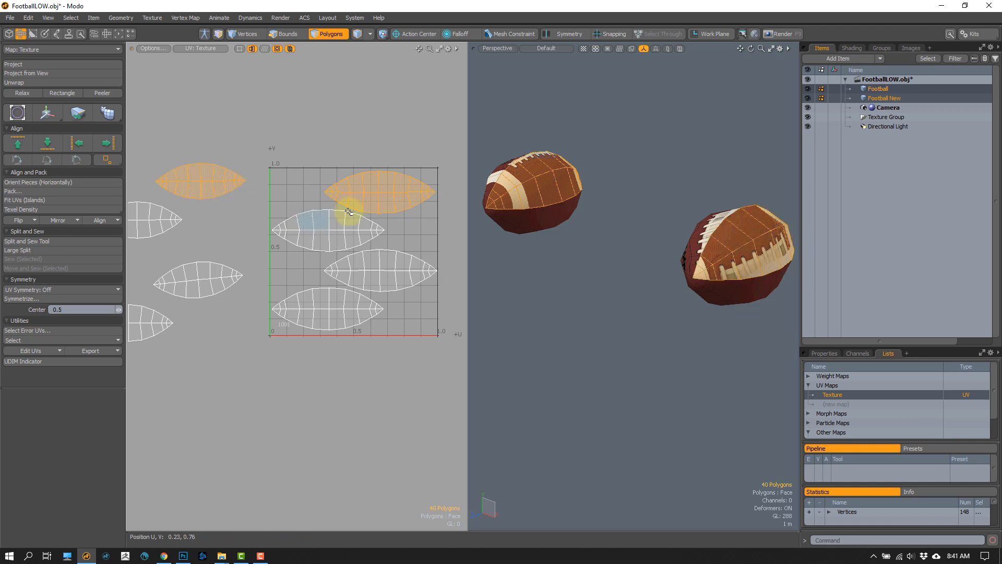
left_click_drag(535, 242, 506, 177, "alt")
Step: Compare the orientation of the two isolated top panels by selecting corresponding polygon strips on each football
left_click(506, 178)
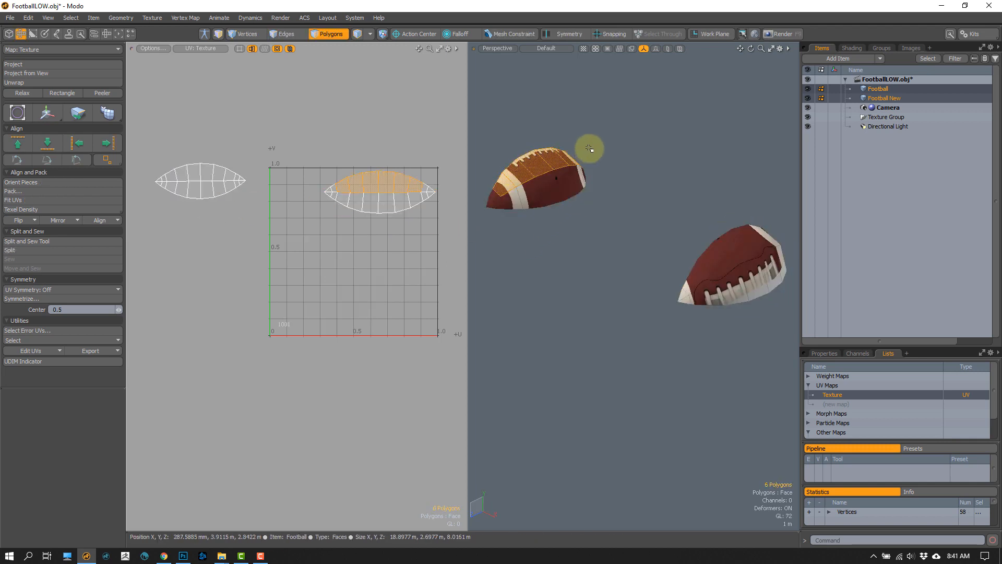
mouse_move(656, 222)
left_mouse_down("alt+shift")
mouse_move(595, 224)
mouse_move(626, 246)
mouse_move(665, 235)
left_mouse_up("alt+shift")
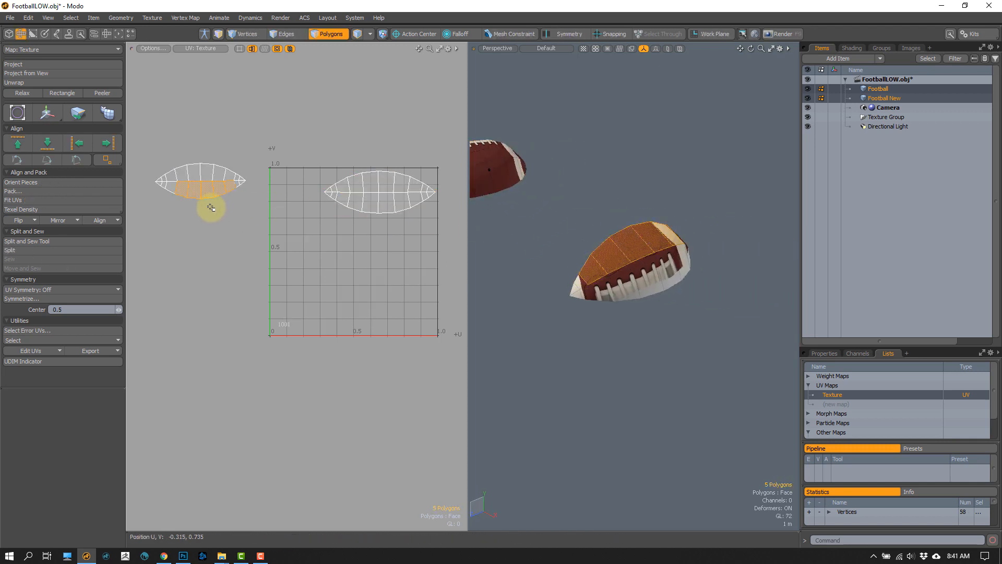
double_click(193, 188)
key("w")
key("q")
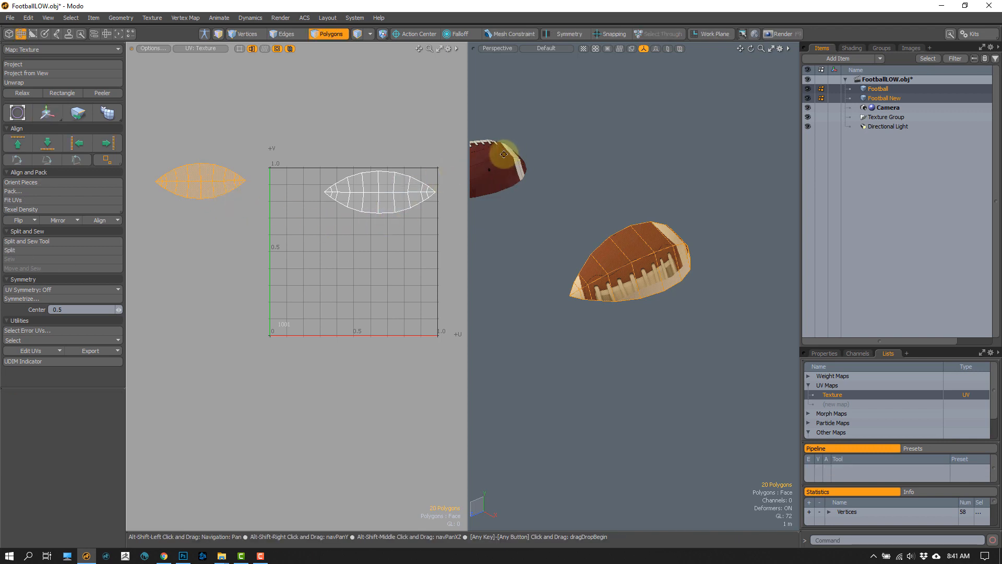
left_click_drag(503, 154, 575, 172, "alt+shift")
mouse_move(574, 171)
left_mouse_down("alt")
mouse_move(522, 179)
mouse_move(586, 163)
left_mouse_up("alt")
left_click_drag(679, 234, 664, 253, "alt")
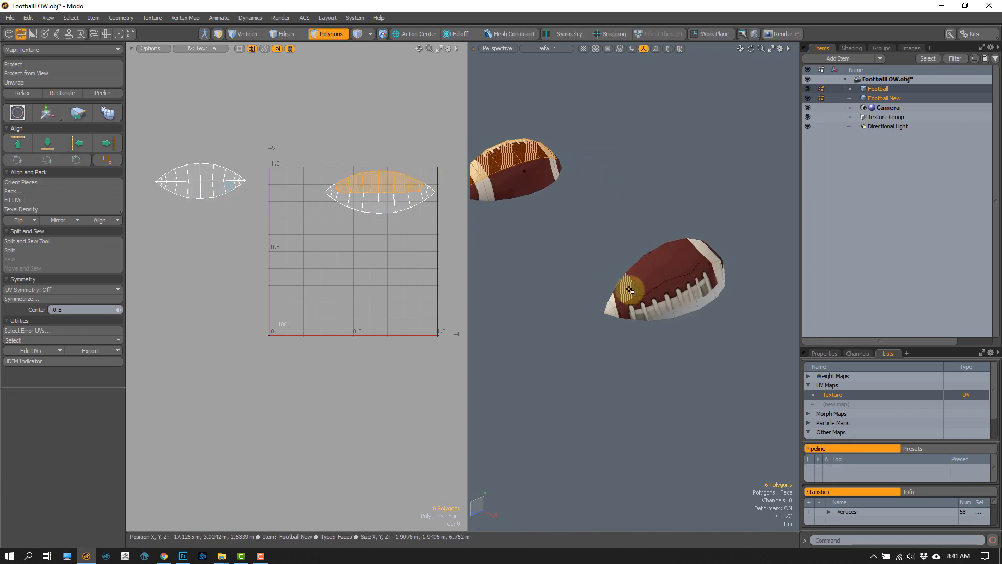
left_click_drag(630, 290, 629, 224, "shift")
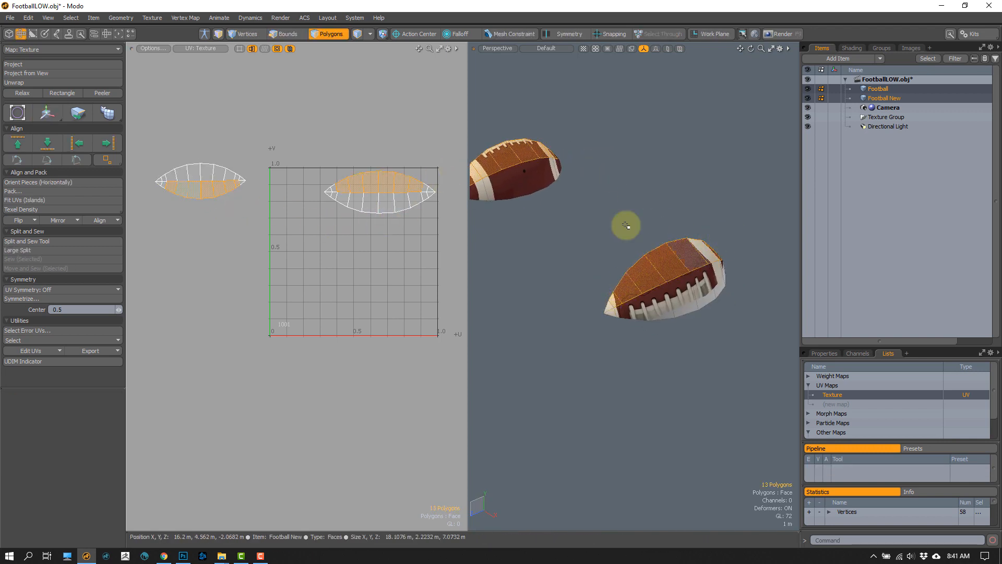
Step: Rotate Football New's top UV island about 180° and unhide all panels
double_click(200, 193)
key("e")
left_click_drag(259, 161, 131, 209)
key("space")
key("Escape")
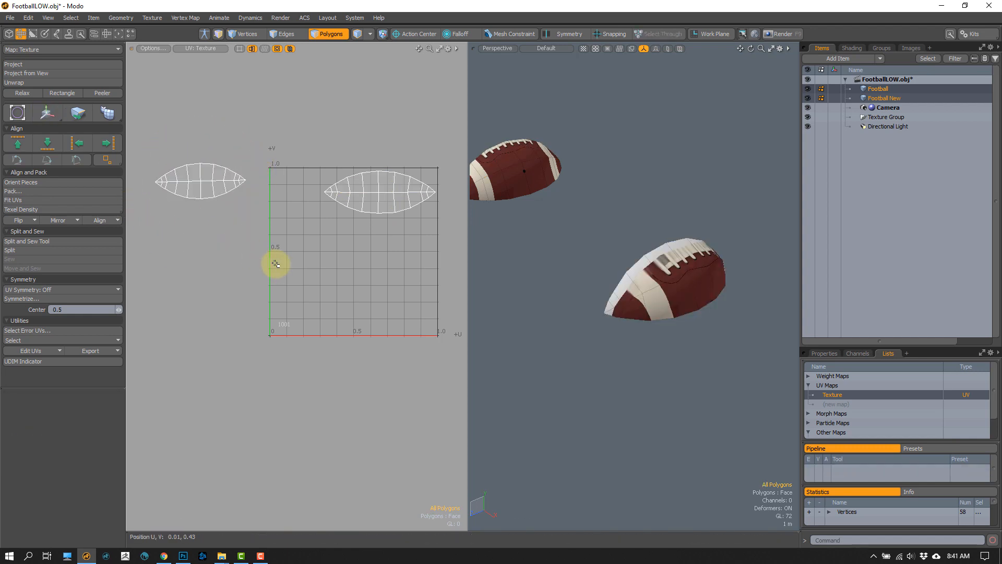
key("u")
Step: Isolate the second UV islands of both footballs, compare their orientation using corresponding polygon strips, and unhide all panels
left_click_drag(591, 274, 609, 255, "alt+shift")
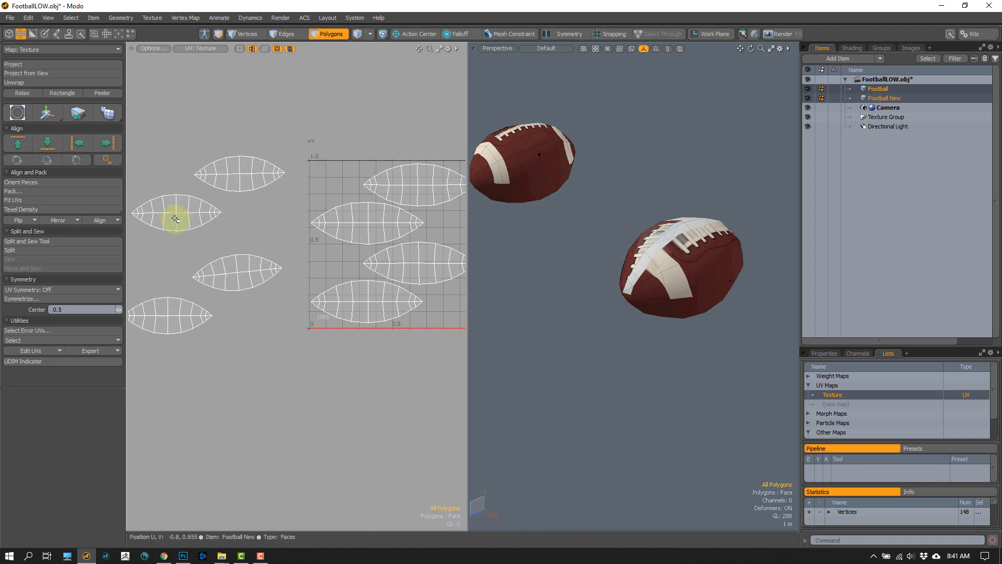
double_click(168, 213)
double_click(334, 221, "shift")
key("shift+h")
left_click_drag(610, 203, 751, 230, "alt")
scroll(710, 235, "down", 3)
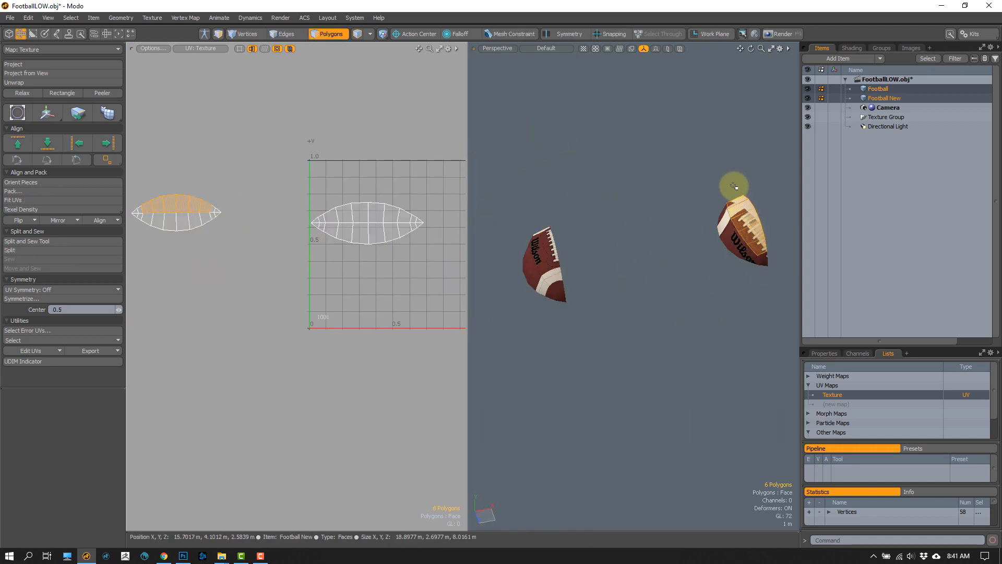
left_click_drag(556, 284, 541, 224, "shift")
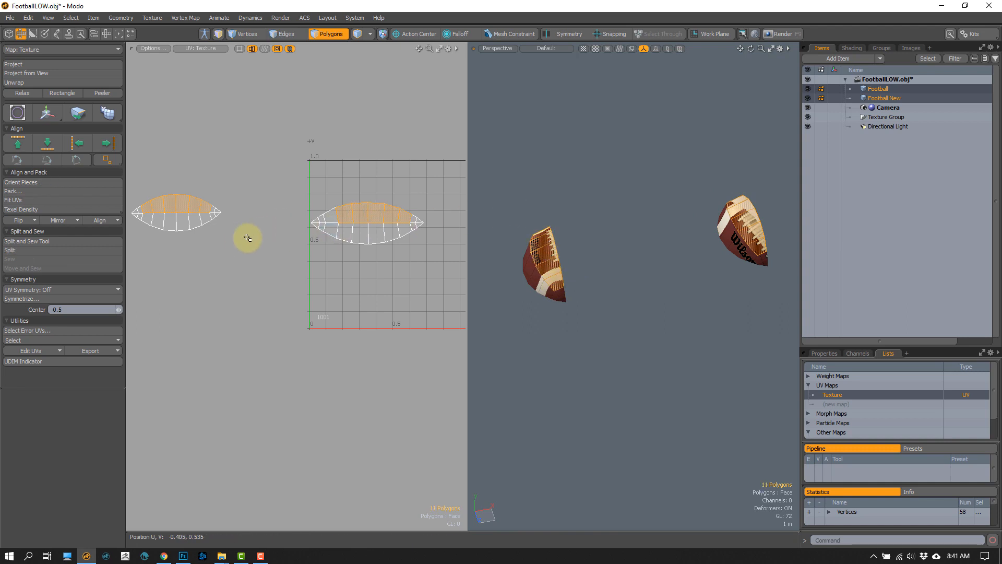
key("u")
Step: Isolate the third UV islands of both footballs and compare their orientation by selecting corresponding polygon strips
double_click(412, 279)
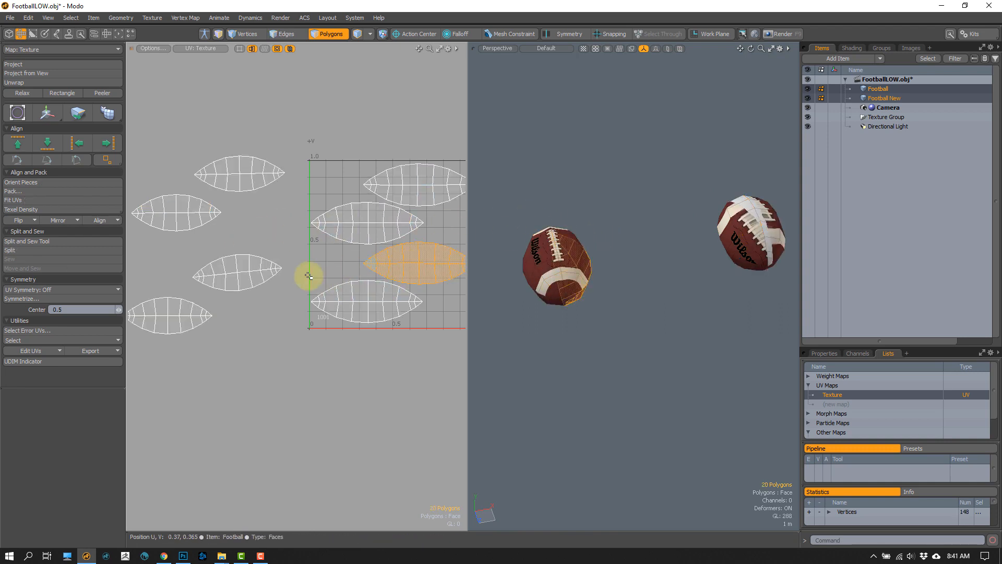
key("shift+h")
mouse_move(595, 277)
left_mouse_down("alt")
mouse_move(504, 194)
mouse_move(583, 240)
mouse_move(538, 243)
mouse_move(555, 250)
mouse_move(660, 257)
mouse_move(701, 162)
mouse_move(705, 181)
left_mouse_up("alt")
left_click(535, 244)
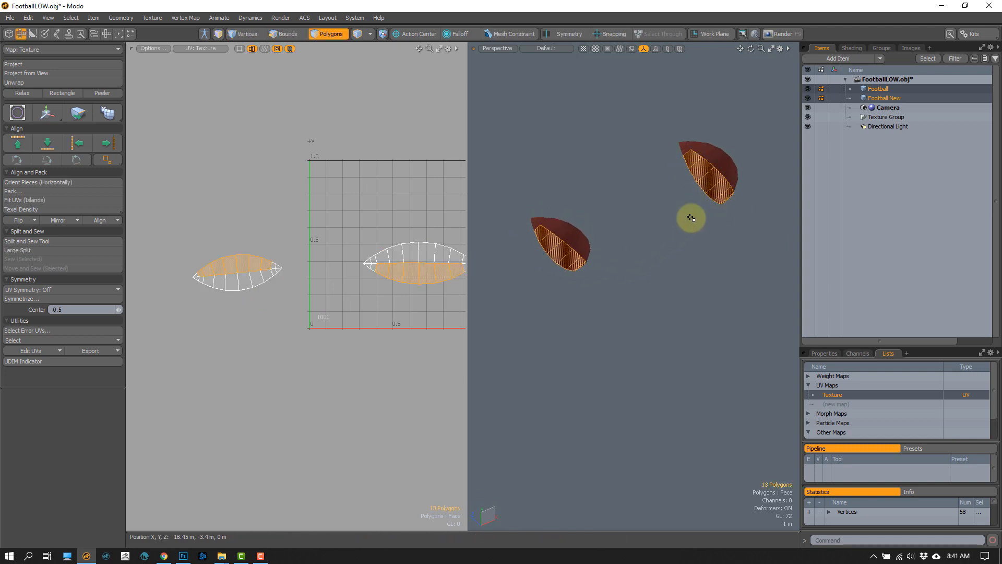
Step: Rotate Football New's third UV island to match Football's orientation, shift it slightly up, and unhide all panels
double_click(227, 275)
key("y")
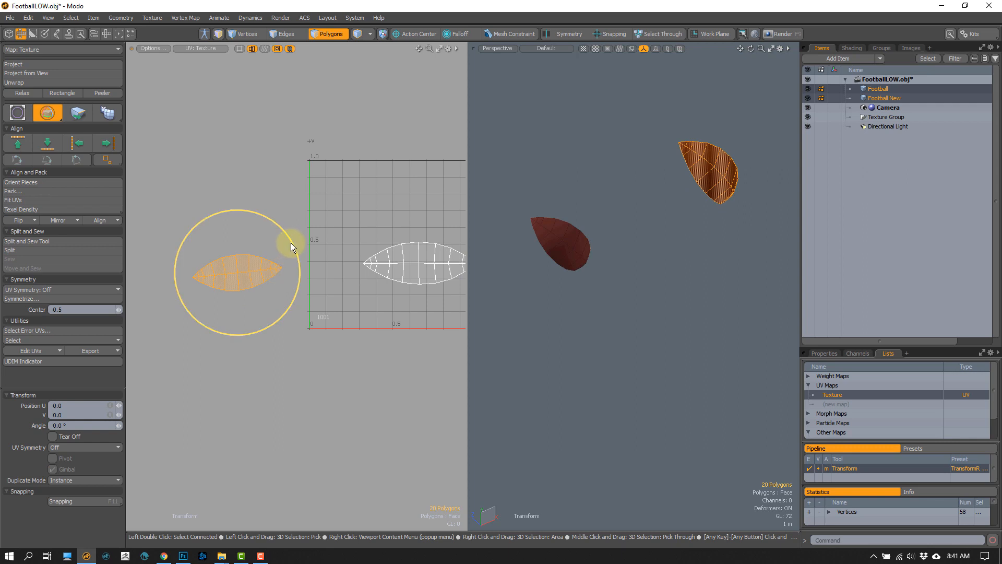
left_click_drag(293, 244, 273, 237)
key("w")
key("q")
left_click(313, 299)
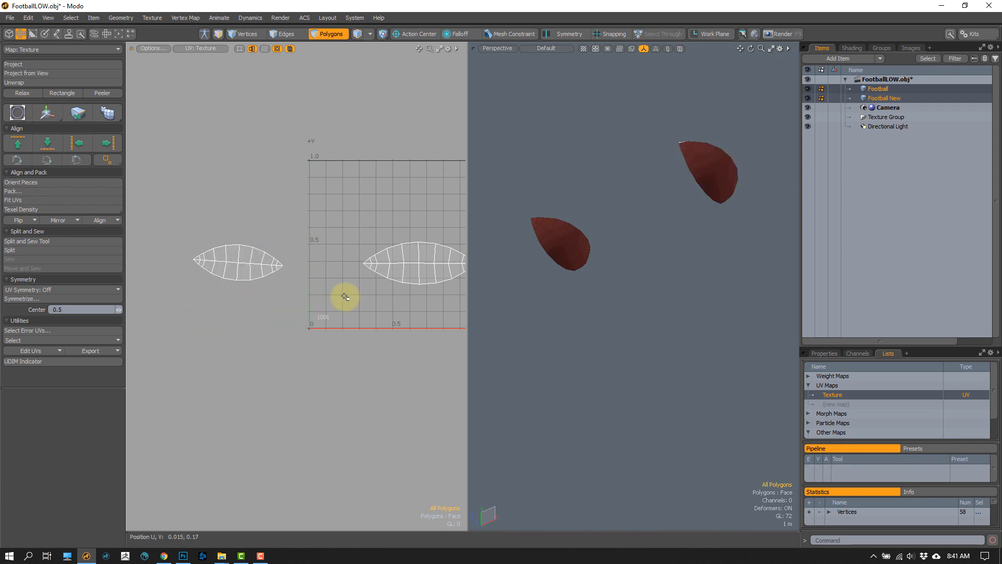
left_click_drag(397, 274, 361, 266, "alt+shift")
right_click_drag(377, 346, 388, 177)
key("u")
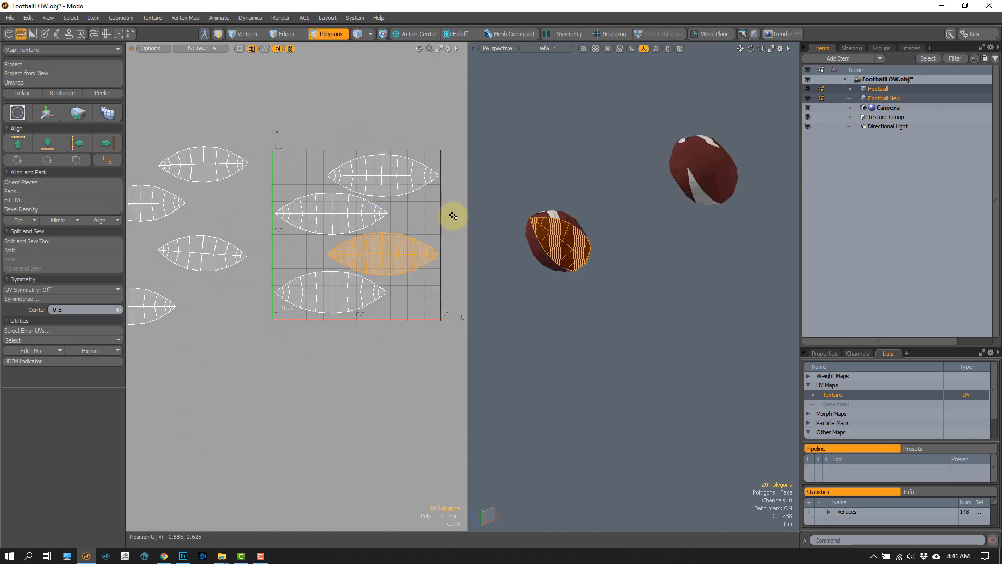
Step: Isolate the bottom UV islands of both footballs, hiding all other panels
double_click(562, 237)
left_click_drag(562, 279, 564, 218, "ctrl+alt")
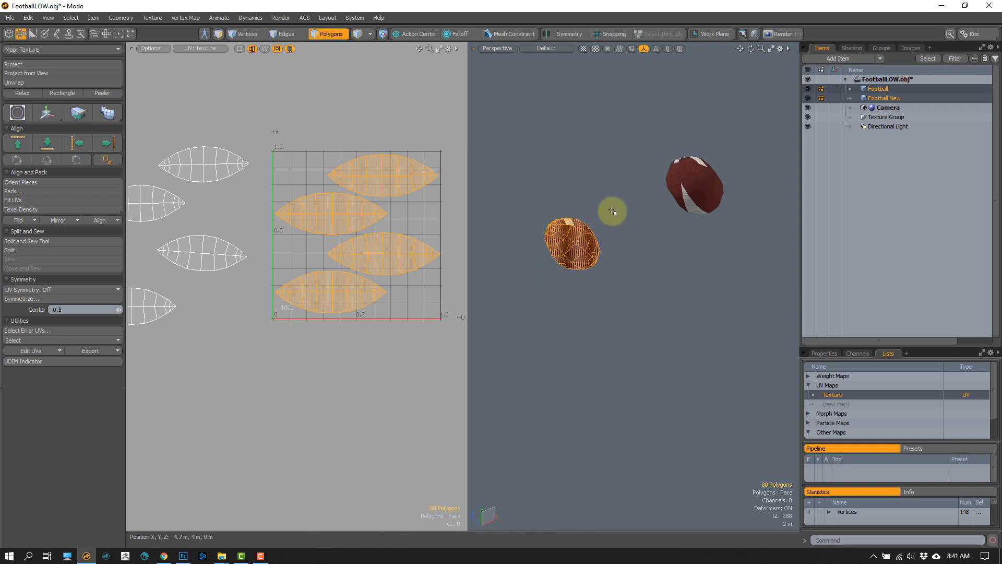
left_click(608, 261)
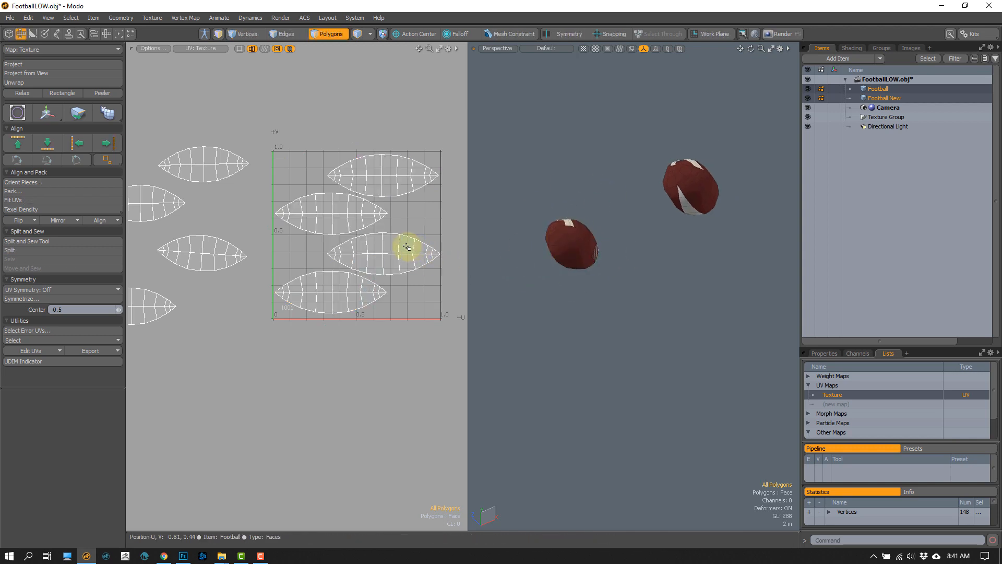
double_click(182, 300)
double_click(322, 287, "shift")
key("shift+h")
Step: Compare the orientation of the two bottom UV islands by selecting corresponding polygon strips on both footballs, and unhide all panels
left_click_drag(610, 254, 693, 277, "alt")
left_click_drag(738, 233, 726, 250)
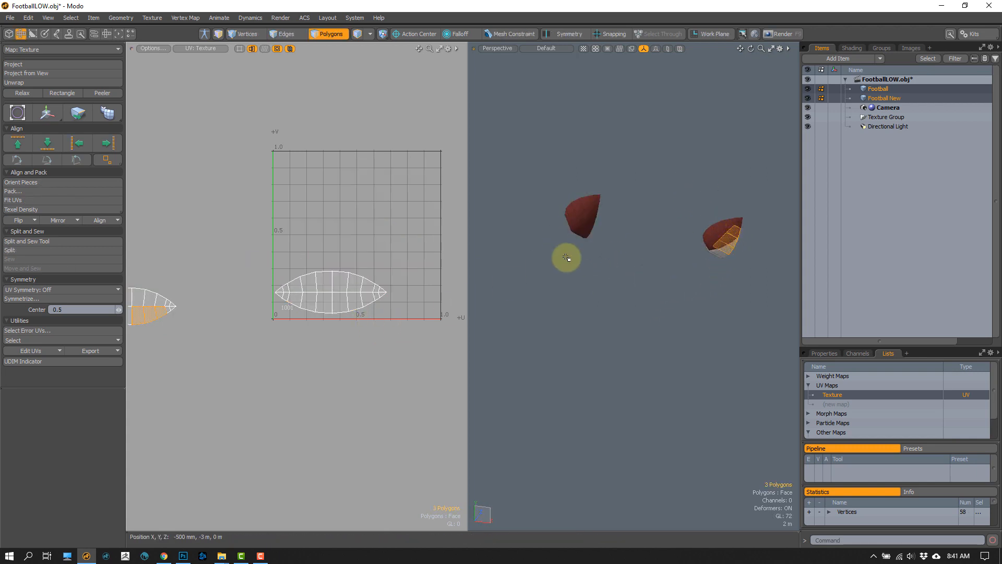
left_click_drag(592, 210, 576, 240)
left_click_drag(723, 242, 707, 268, "shift")
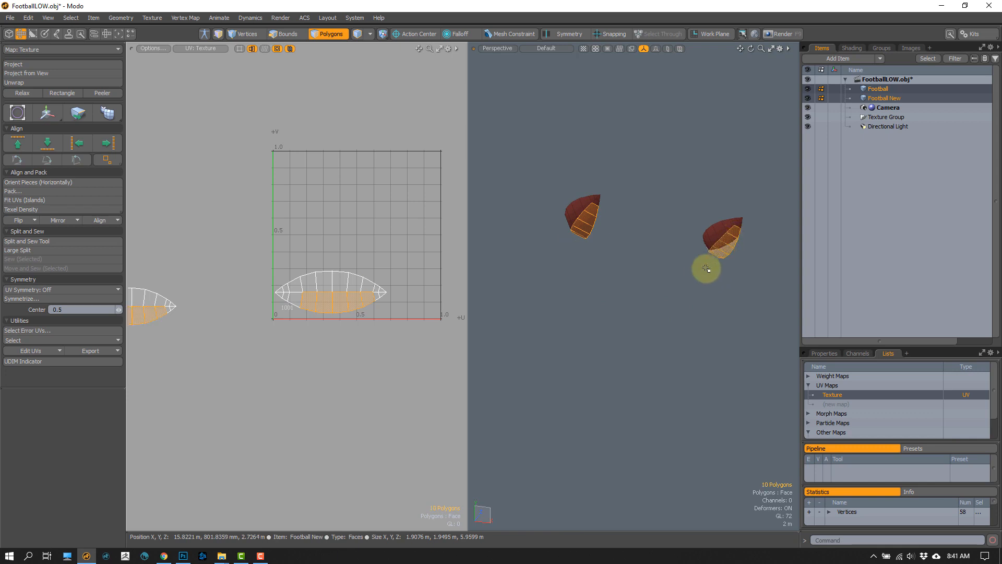
key("a")
left_click(269, 327)
key("u")
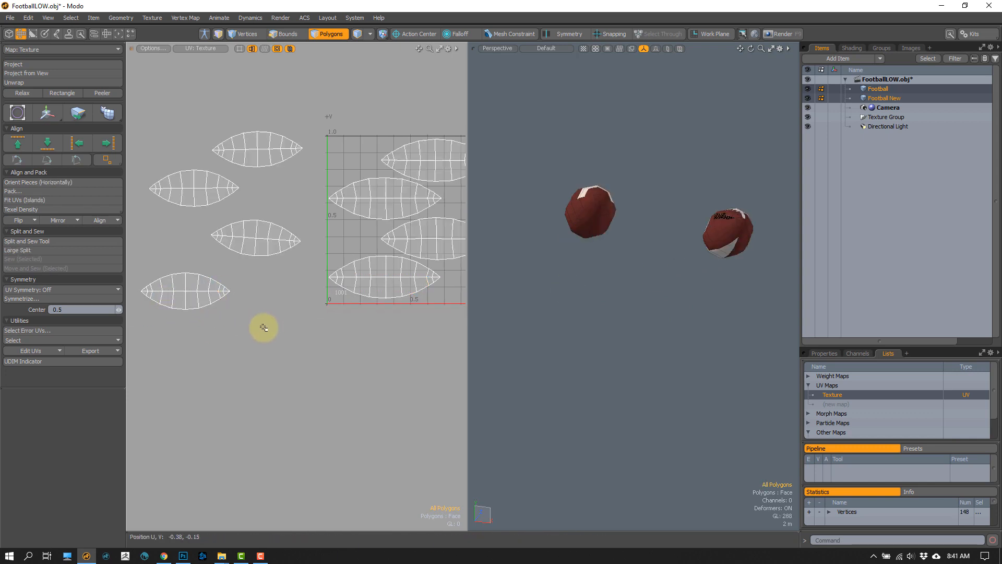
Step: Make Football New the only active mesh, keeping Football's UVs visible as a background reference
left_click_drag(622, 284, 600, 273, "alt")
scroll(326, 320, "down", 3)
left_click_drag(537, 282, 580, 271, "alt")
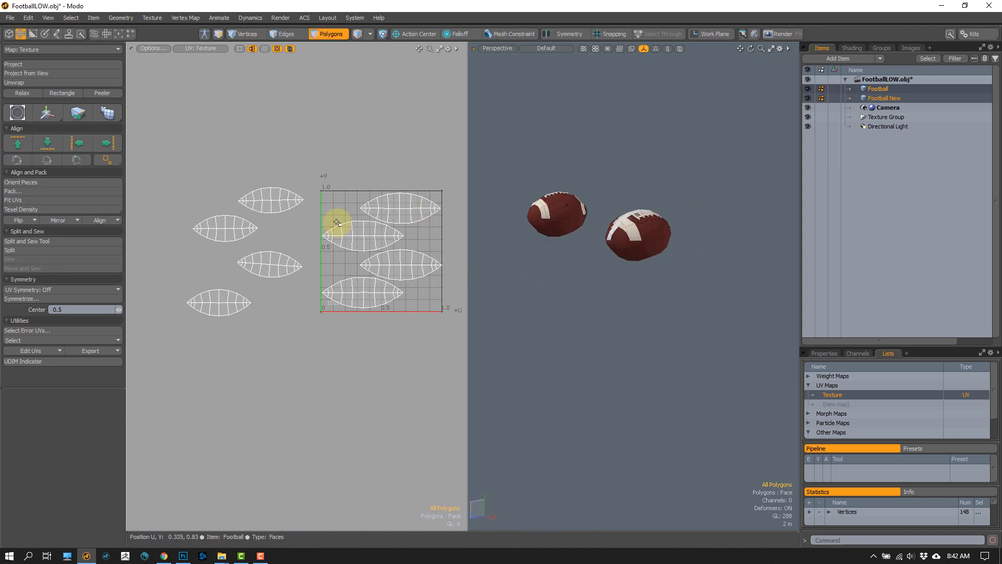
scroll(313, 245, "up", 2)
left_click_drag(315, 250, 263, 258, "alt+shift")
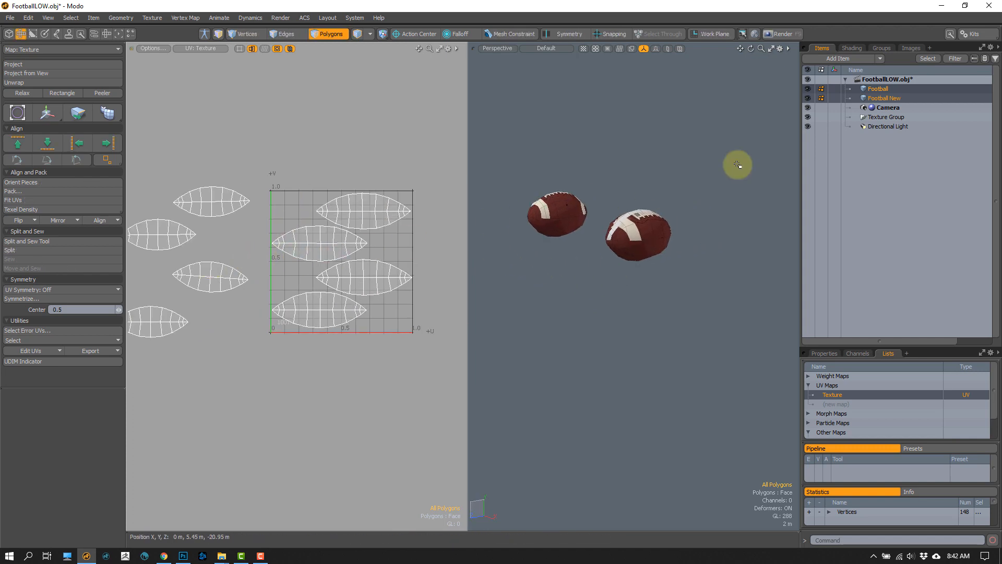
left_click(884, 100)
scroll(357, 251, "up", 1)
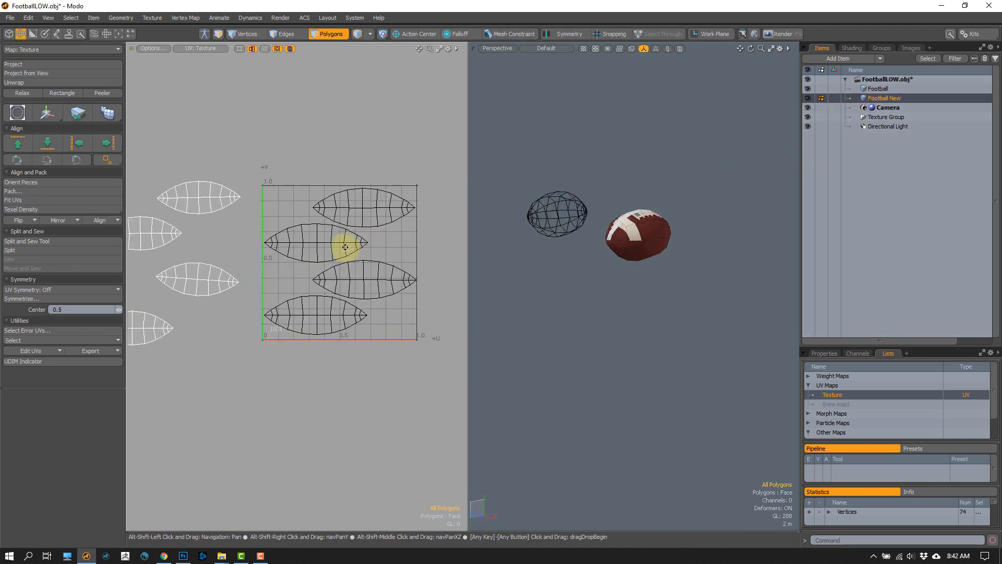
left_click_drag(347, 247, 335, 242, "alt+shift")
right_click_drag(403, 208, 395, 197)
scroll(338, 253, "up", 1)
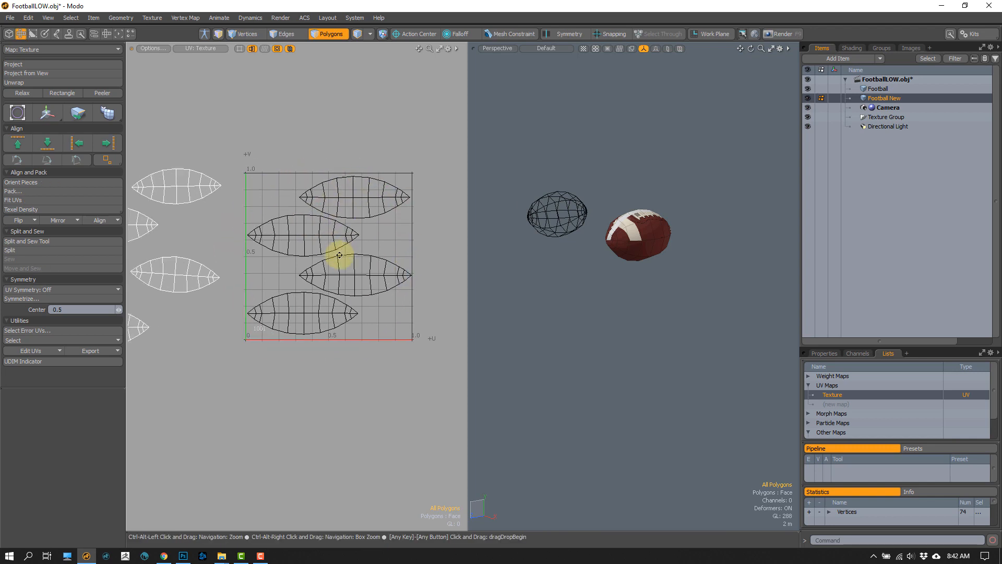
left_click_drag(338, 254, 331, 250, "alt+shift")
left_click(290, 49)
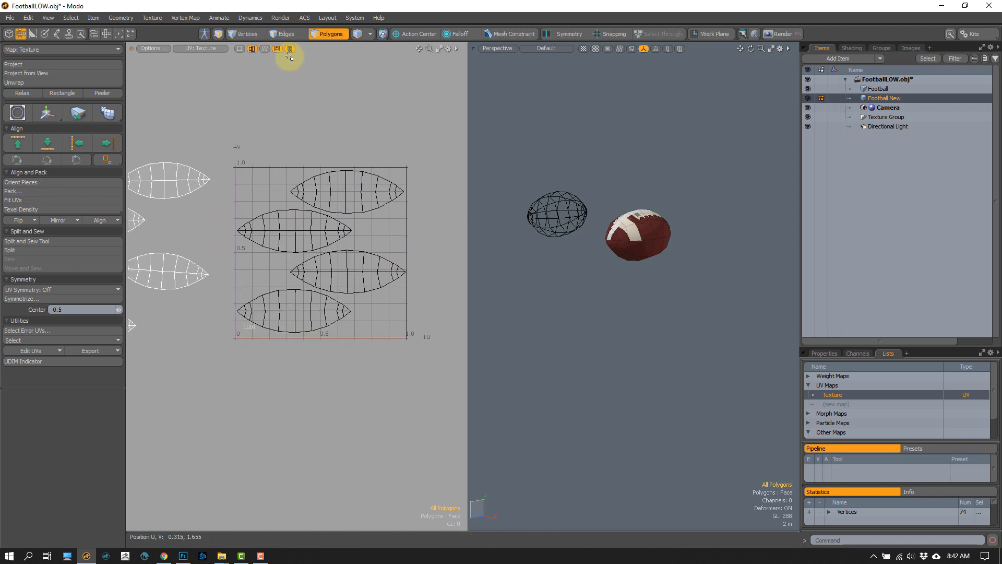
scroll(329, 249, "down", 3)
left_click_drag(320, 255, 336, 243, "alt+shift")
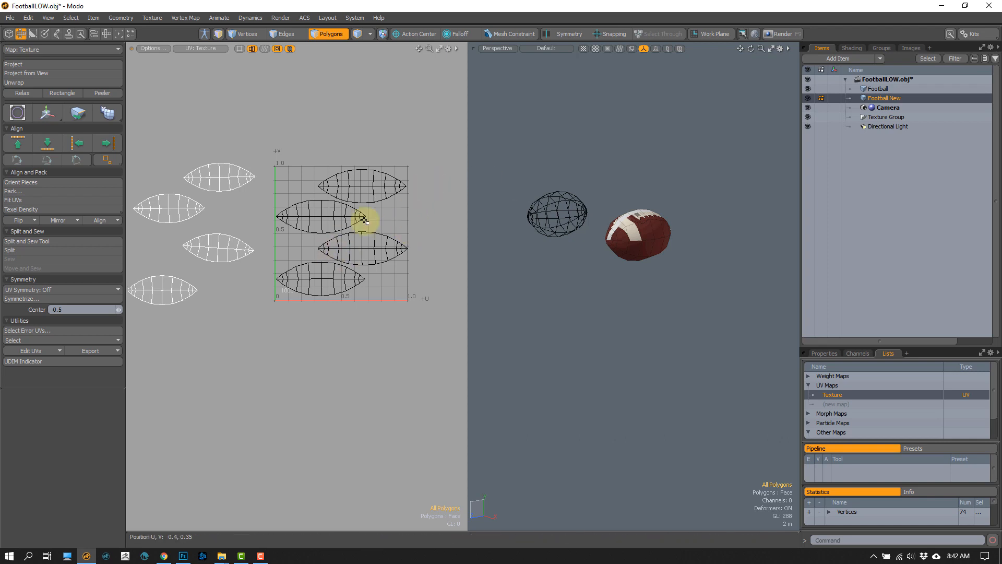
Step: Move Football New's top UV island onto Football's top island in the UV square
double_click(229, 174)
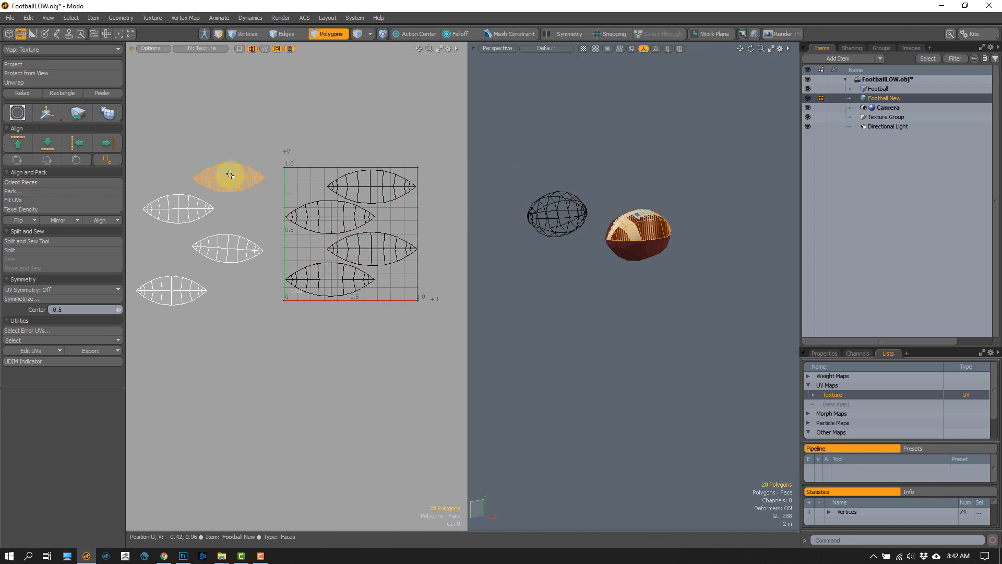
key("y")
left_click_drag(280, 146, 417, 136)
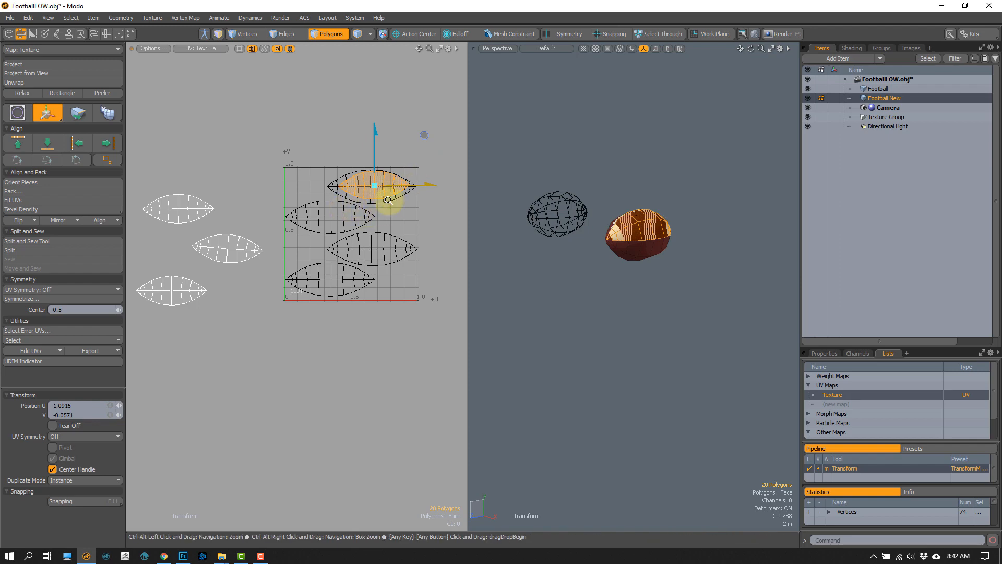
key("a")
Step: Enlarge the top UV island to the reference outline, rotate it -1°, and shift it by U -0.018, V -0.004
key("r")
mouse_move(342, 192)
left_mouse_down("ctrl+alt")
mouse_move(365, 191)
mouse_move(374, 156)
mouse_move(338, 169)
mouse_move(342, 180)
left_mouse_up("ctrl+alt")
key("w")
key("e")
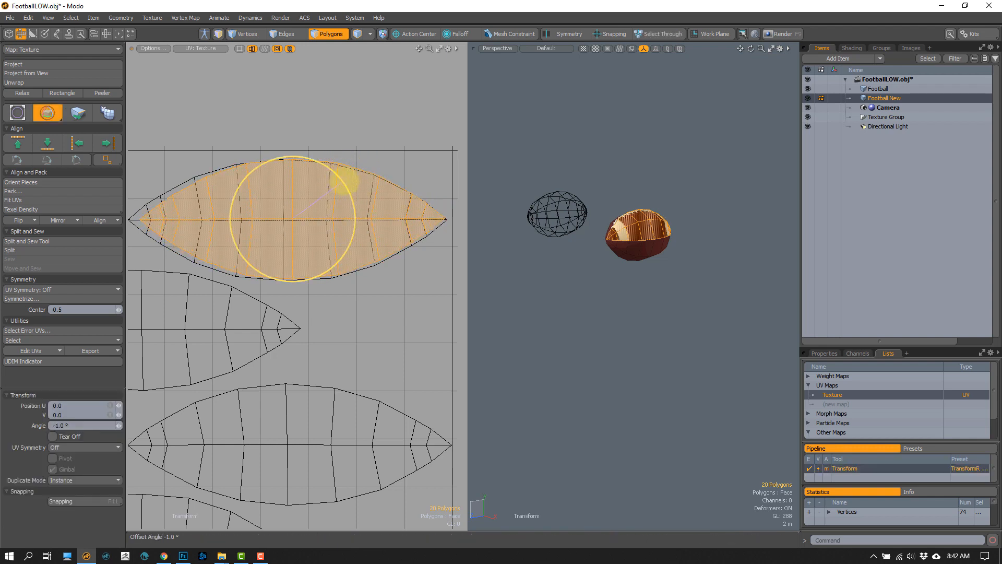
key("w")
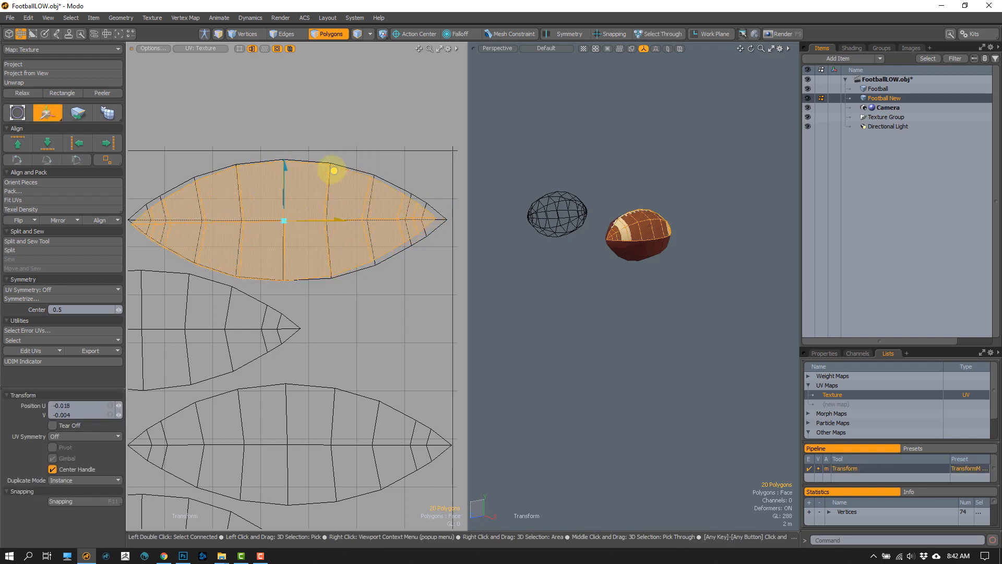
Step: Scale the top UV island to 102% in U and V, fine-tune its rotation and position, and deselect it
key("r")
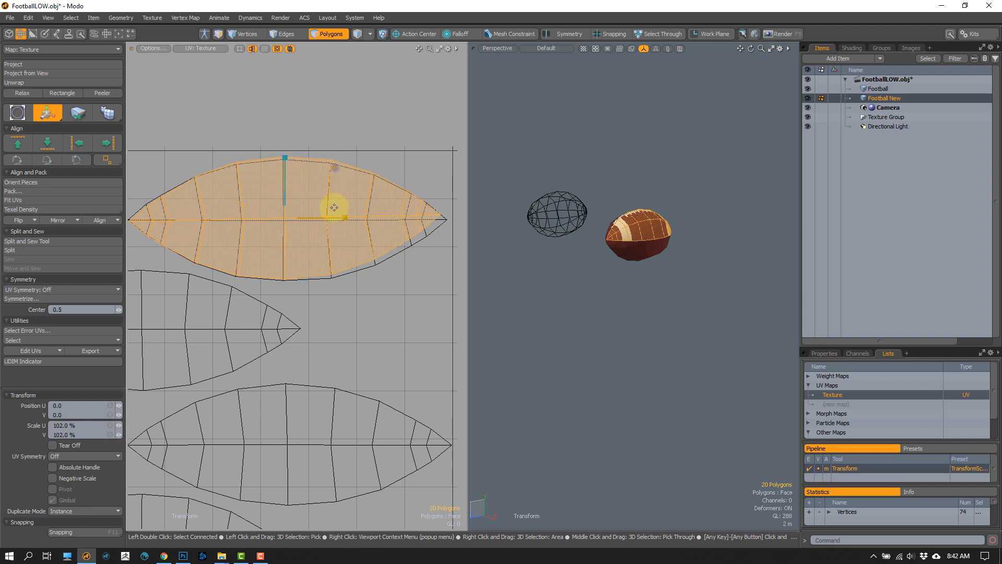
key("e")
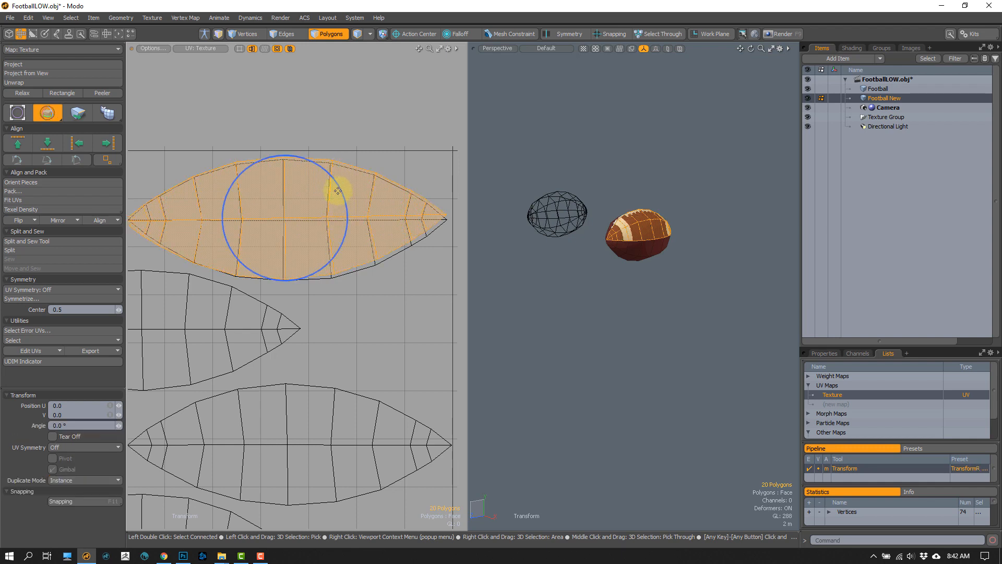
left_click_drag(336, 188, 331, 176)
key("w")
key("q")
left_click(304, 150)
left_click_drag(329, 251, 320, 215, "ctrl+alt")
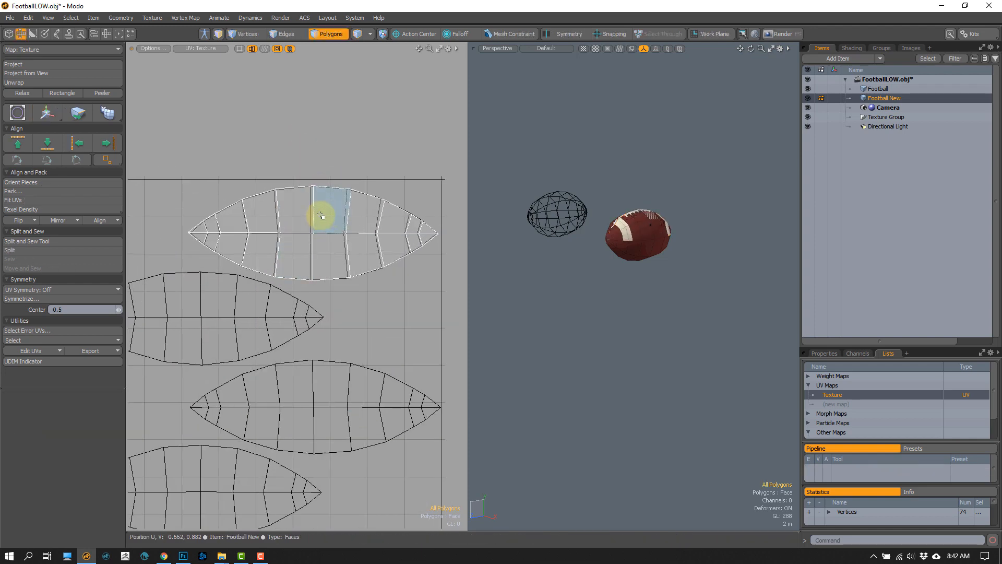
Step: Move Football New's second UV island onto Football's second island in the UV square
left_click(343, 293)
left_click_drag(264, 327, 392, 230, "ctrl+alt")
double_click(206, 272)
key("w")
mouse_move(323, 282)
left_mouse_down("ctrl+alt")
mouse_move(309, 293)
mouse_move(327, 263)
left_mouse_up("ctrl+alt")
key("Escape")
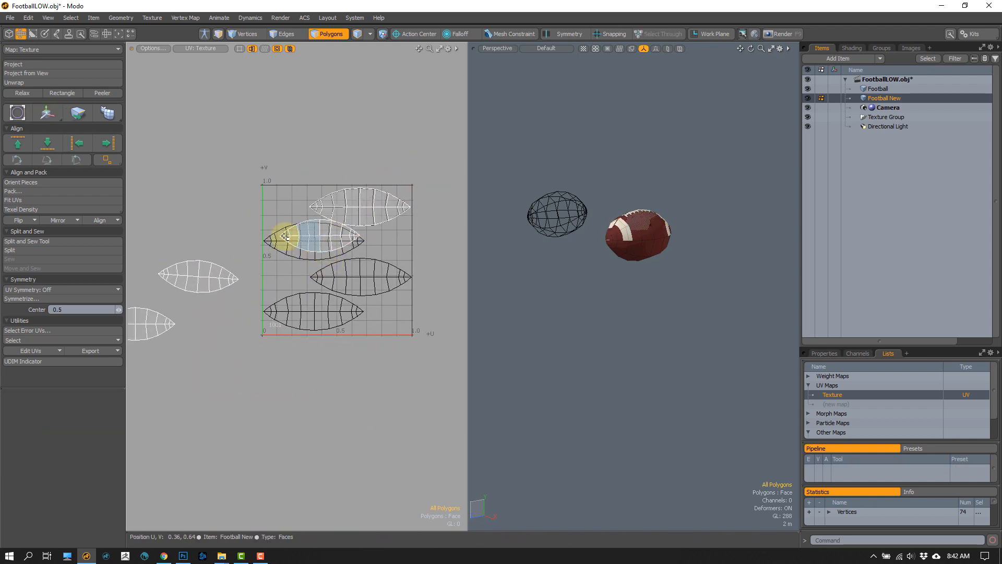
left_click_drag(255, 273, 284, 249, "alt+shift")
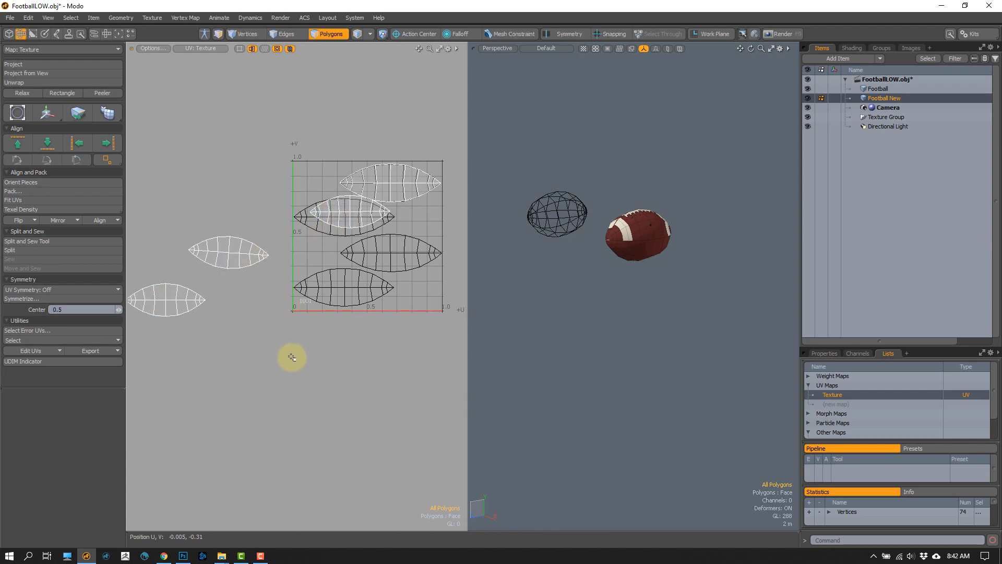
Step: Stretch the second UV island to about 127.5% in U and adjust its position and height to fit the reference outline
left_click_drag(345, 219, 295, 298, "ctrl+alt")
double_click(337, 222)
key("w")
left_click_drag(345, 191, 326, 205)
key("r")
left_click_drag(345, 244, 362, 243)
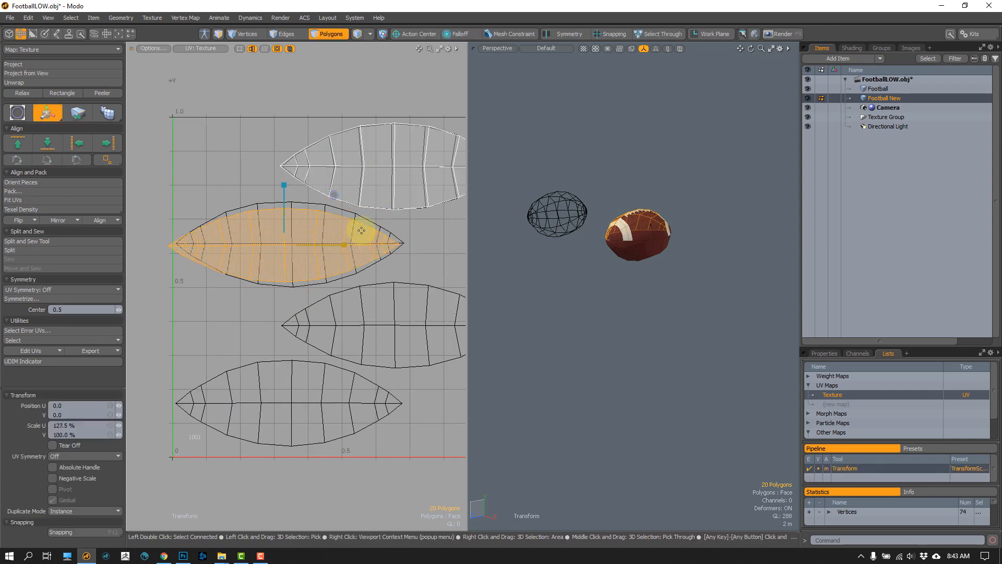
key("w")
left_click_drag(334, 206, 291, 211)
key("r")
Step: Move Football New's third UV island onto its reference outline, align its rotation, and scale it to 124.5% in U and 117% in V
double_click(173, 328)
key("w")
key("e")
left_click_drag(187, 282, 351, 287)
key("w")
mouse_move(349, 250)
left_mouse_down()
mouse_move(351, 289)
mouse_move(335, 246)
left_mouse_up()
key("e")
key("r")
left_click_drag(344, 298, 348, 299)
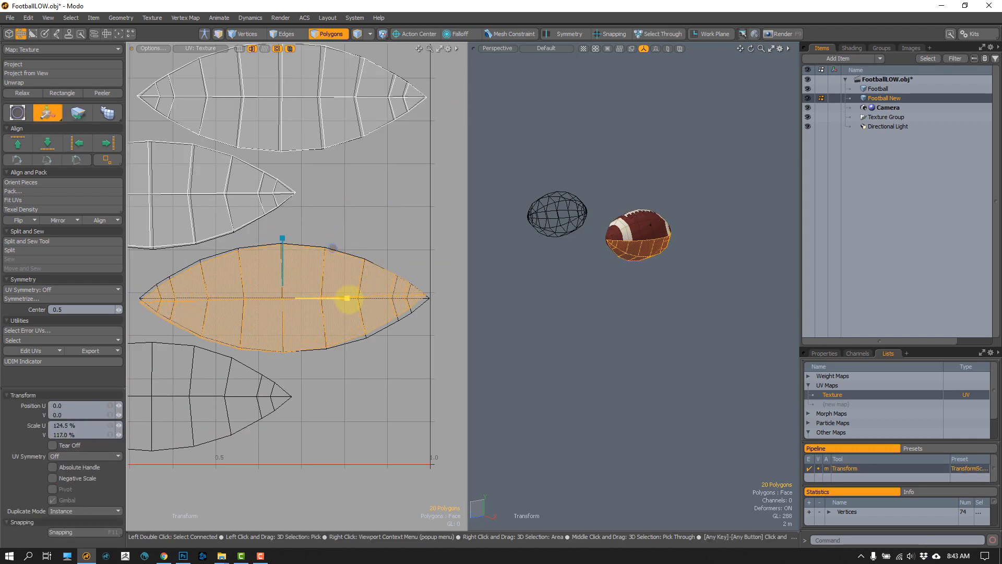
key("q")
Step: Move Football New's bottom UV island onto Football's bottom island in the UV square
scroll(380, 215, "down", 5)
double_click(183, 319)
key("w")
left_click_drag(240, 280, 416, 243)
scroll(418, 248, "up", 5)
key("e")
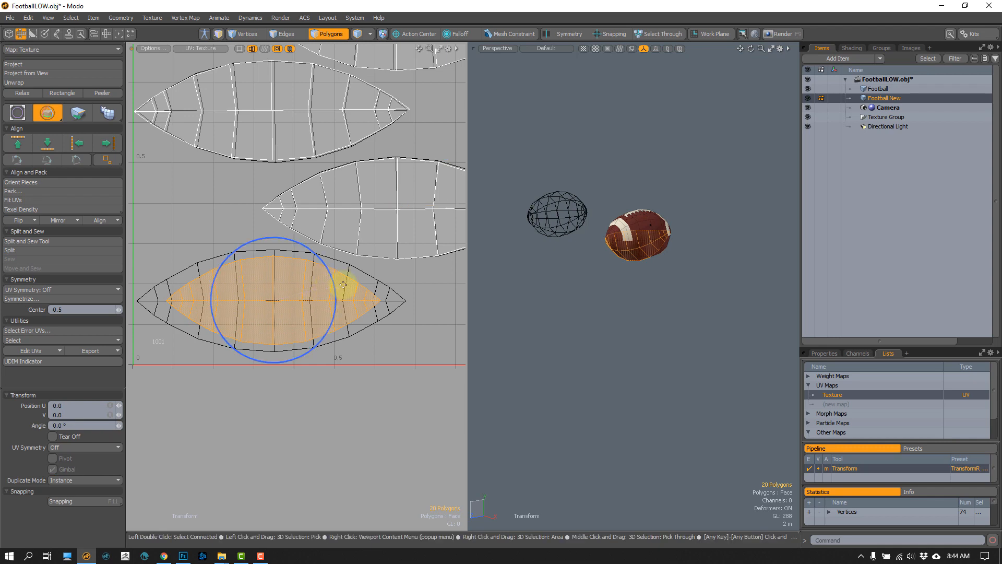
Step: Scale the bottom UV island in V and U to fill its reference outline, and deselect it
key("r")
left_click_drag(275, 278, 276, 271)
left_click_drag(339, 300, 353, 300)
key("w")
key("q")
left_click(410, 403)
key("a")
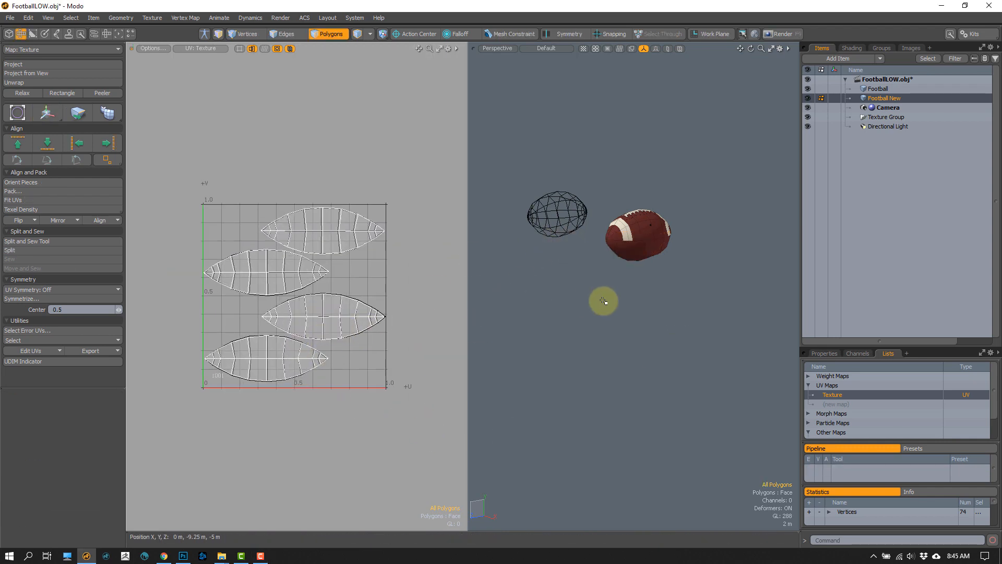
Step: Assign the Default material to all of Football New's polygons
double_click(668, 232)
key("m")
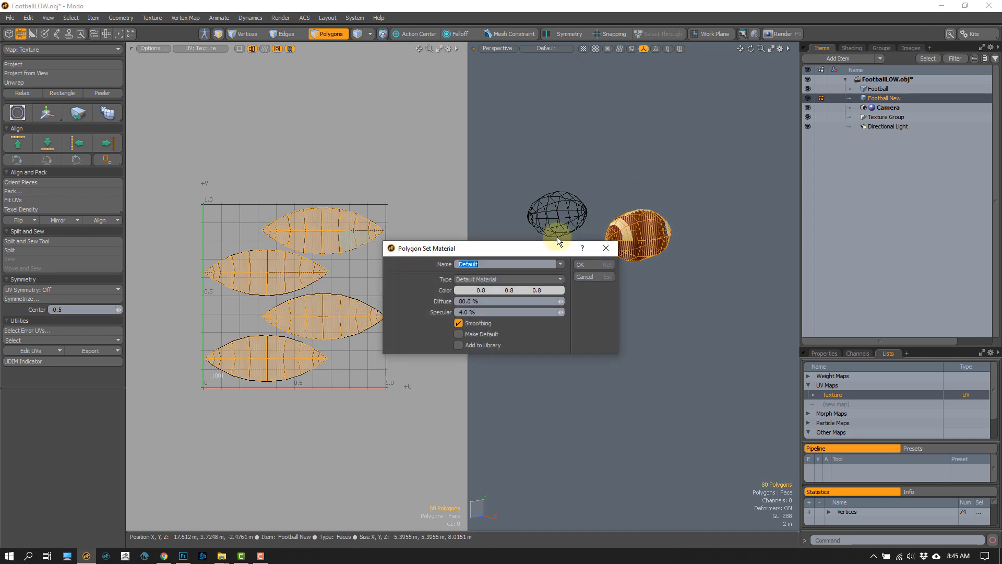
left_click(580, 264)
Step: Make Football the active mesh and examine its texture up close
left_click(879, 89)
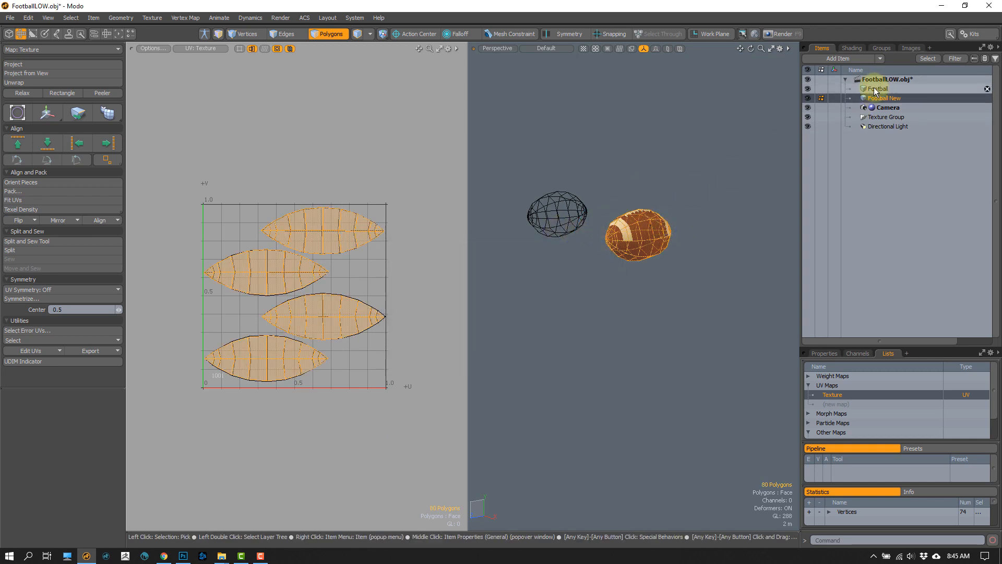
left_click_drag(525, 267, 588, 262, "ctrl+alt")
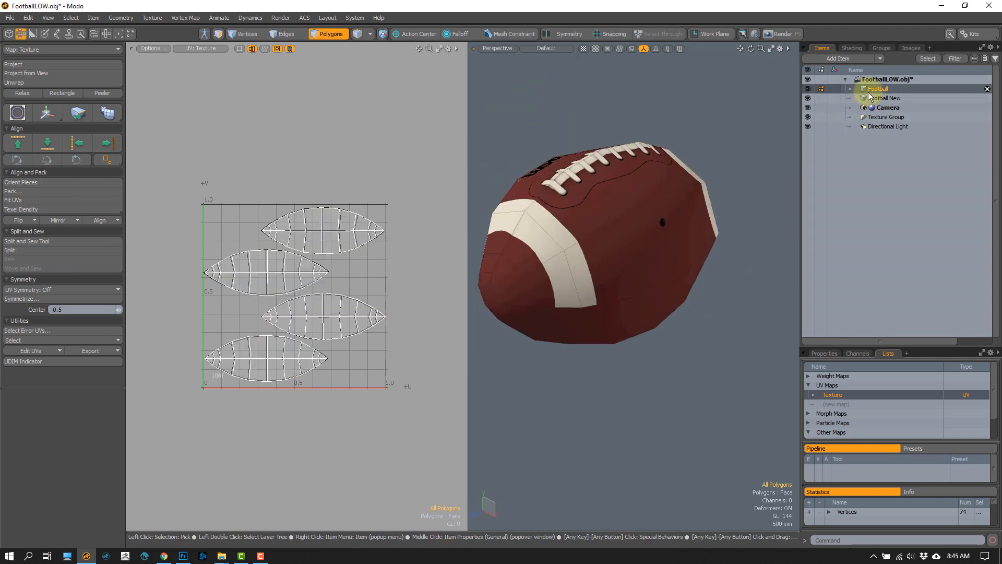
left_click_drag(614, 220, 626, 245, "alt")
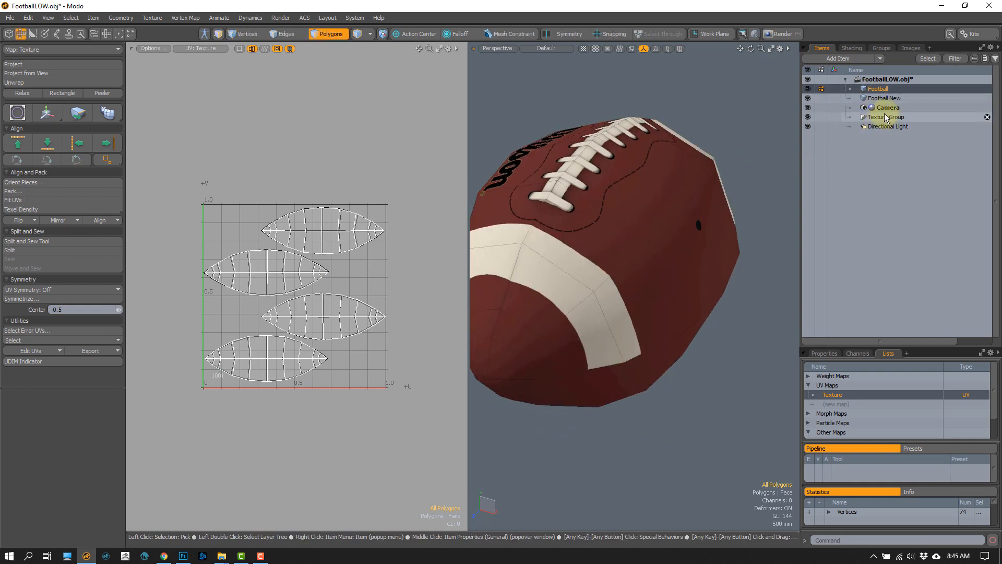
Step: Make Football New the active mesh and examine how its texture lines up across the laces, stitching and white stripe seams
left_click(884, 99)
key("a")
left_click_drag(647, 277, 605, 281, "alt")
key("a")
key("space")
left_click_drag(638, 234, 589, 294, "alt")
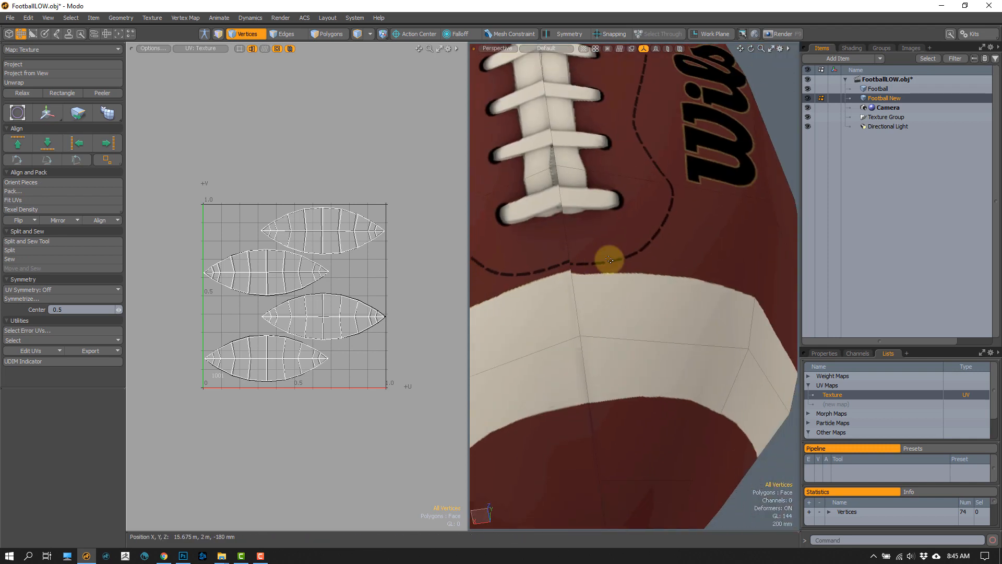
left_click_drag(616, 243, 551, 205, "ctrl+alt")
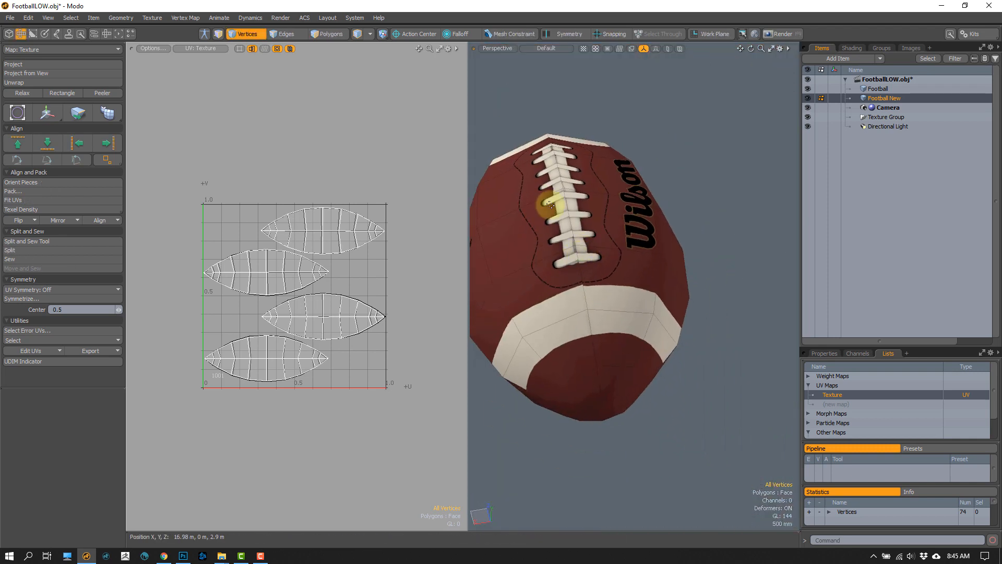
left_click_drag(588, 290, 602, 241, "alt")
middle_click_drag(683, 158, 647, 319)
left_click_drag(606, 287, 614, 182, "ctrl+alt")
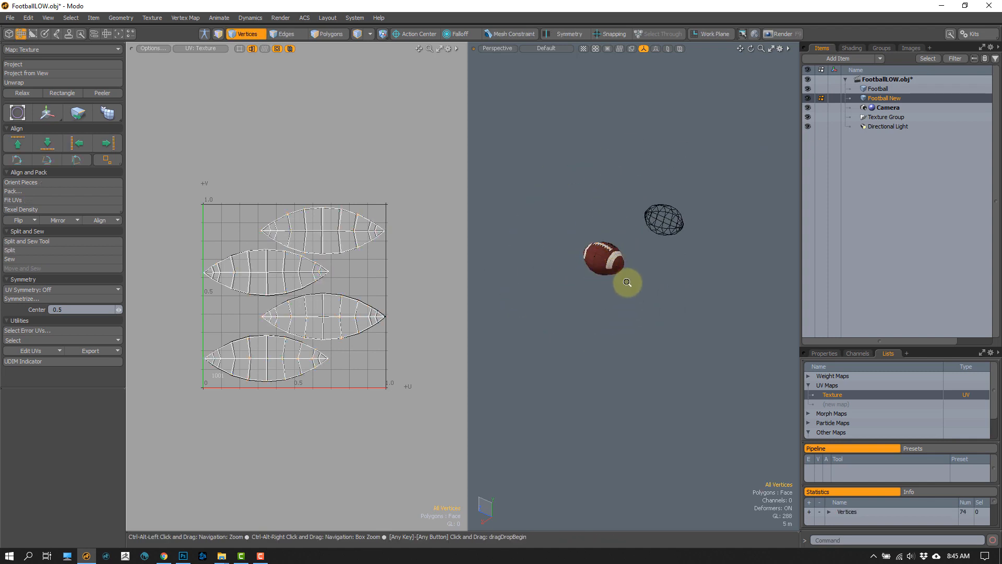
left_click_drag(627, 281, 663, 292, "ctrl+alt")
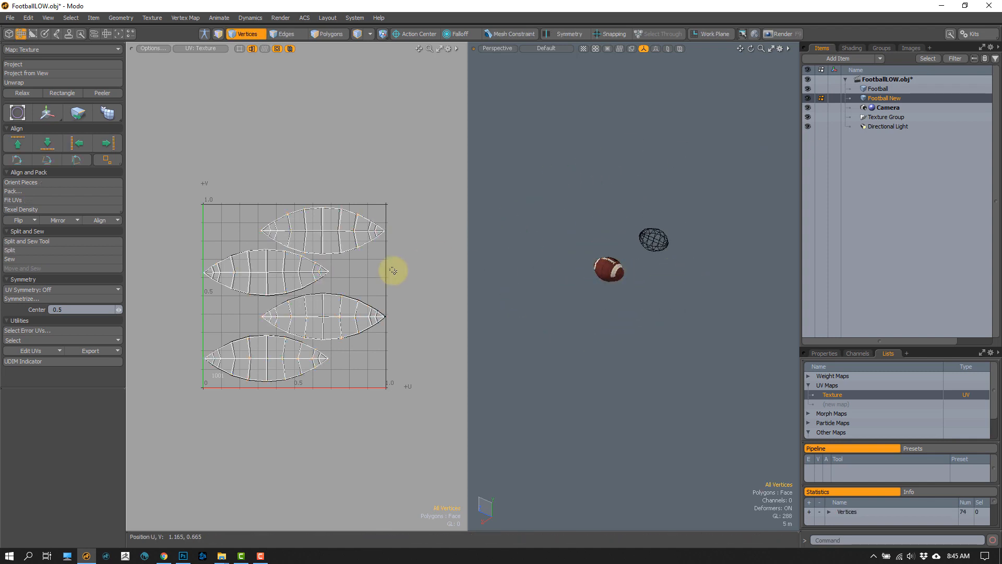
Step: Examine how closely Football New's UV islands overlap the reference islands, working in polygon mode
left_click_drag(320, 254, 324, 217, "ctrl+alt")
left_click_drag(290, 251, 276, 270, "ctrl+alt")
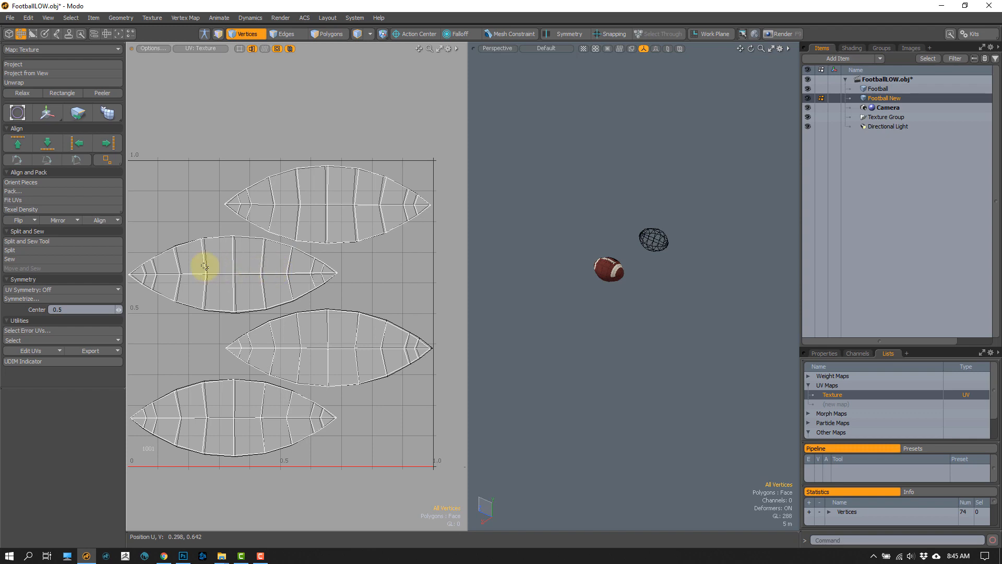
key("3")
mouse_move(278, 232)
left_mouse_down()
mouse_move(320, 196)
mouse_move(319, 303)
mouse_move(308, 264)
mouse_move(317, 311)
mouse_move(323, 249)
left_mouse_up()
double_click(312, 339, "shift")
left_click(350, 279)
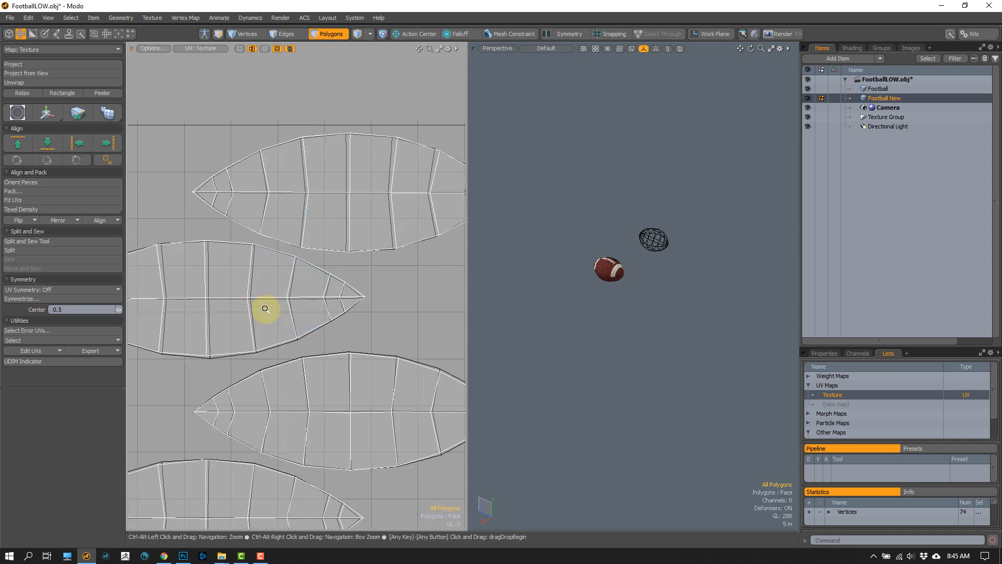
left_click_drag(265, 309, 253, 314, "ctrl+alt")
left_click_drag(253, 313, 286, 296, "alt")
double_click(273, 308)
left_click(207, 366)
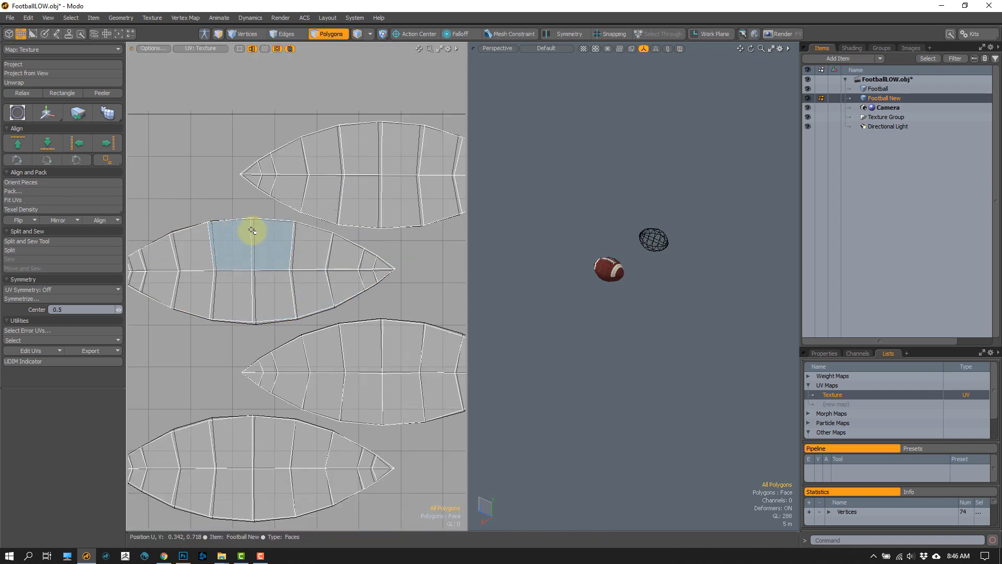
Step: Compare Football New's UV edges with the reference edges up close, briefly making Football the active mesh
left_click_drag(240, 229, 277, 222, "ctrl+alt")
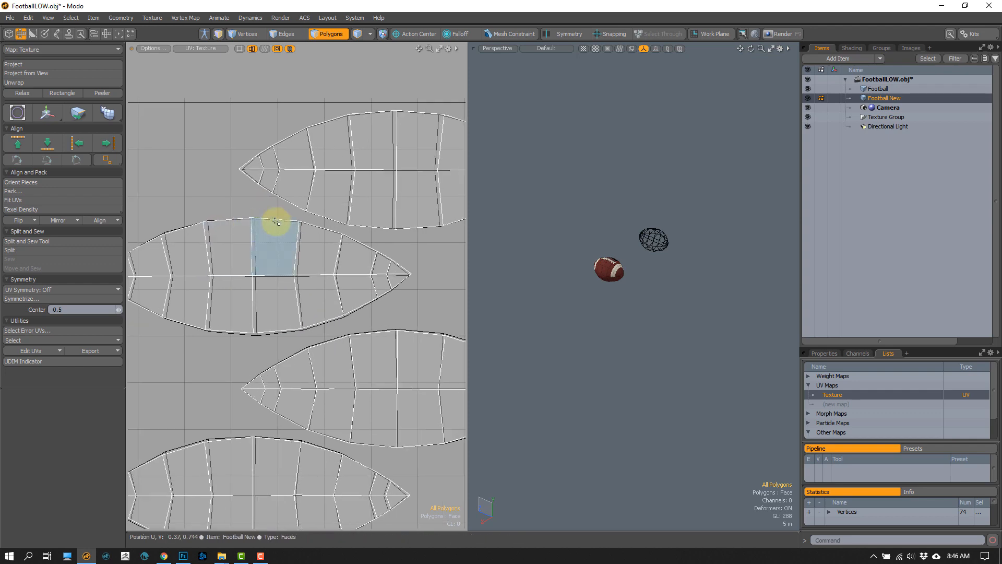
left_click_drag(568, 266, 622, 266, "alt")
left_click_drag(231, 270, 225, 293, "ctrl+alt")
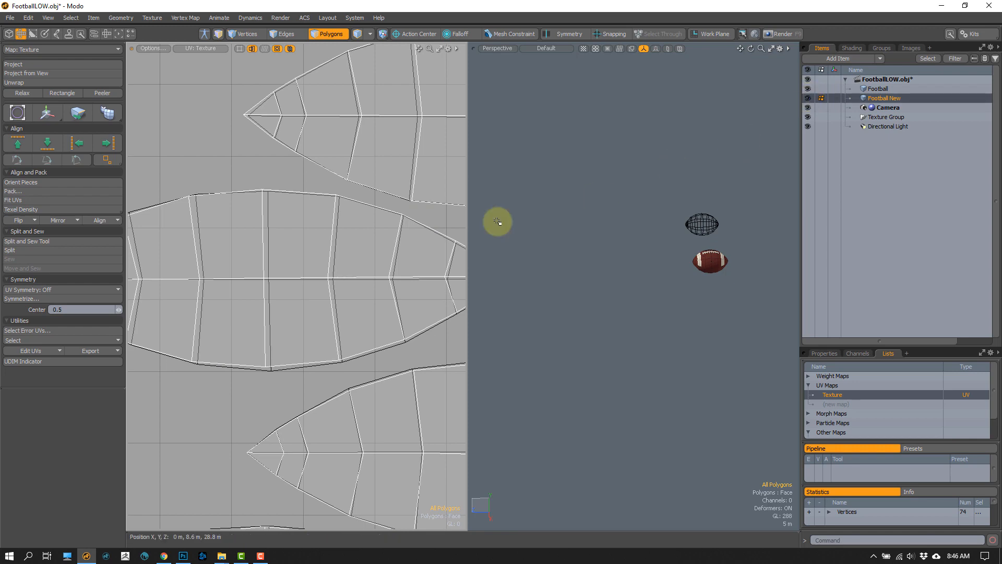
left_click_drag(255, 232, 696, 141, "ctrl+alt")
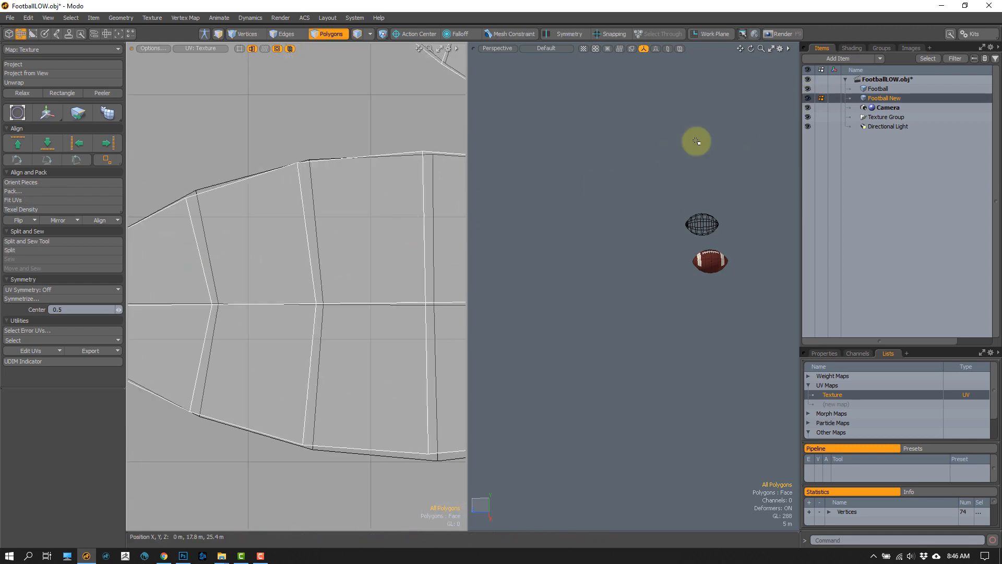
left_click(879, 88)
left_click_drag(418, 316, 422, 251, "ctrl+alt")
left_click(879, 99)
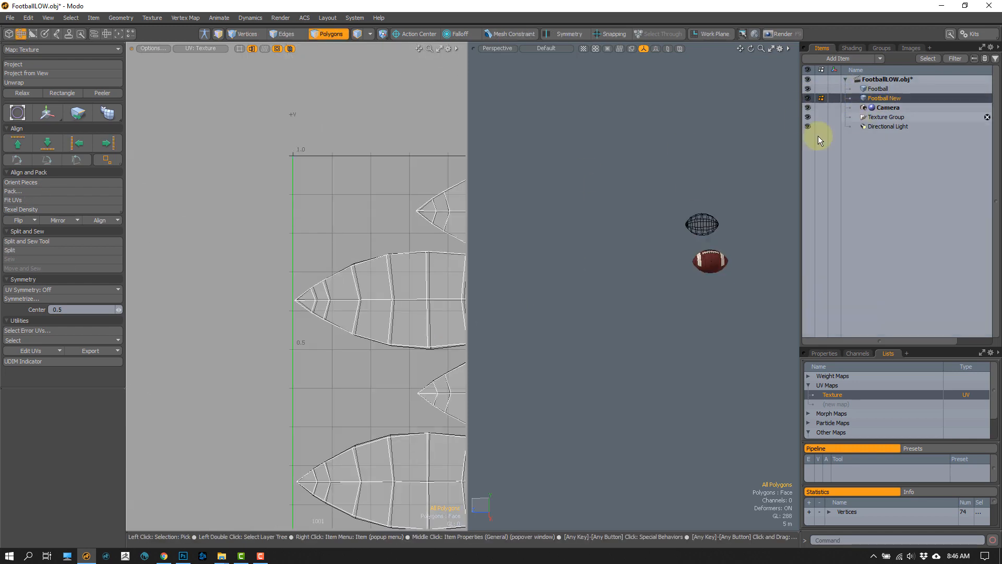
Step: Select all of Football New's UV islands and move them 1.075 in U, beside the reference layout
mouse_move(411, 343)
left_mouse_down("ctrl+alt")
mouse_move(420, 295)
mouse_move(320, 277)
mouse_move(308, 405)
mouse_move(328, 362)
left_mouse_up("ctrl+alt")
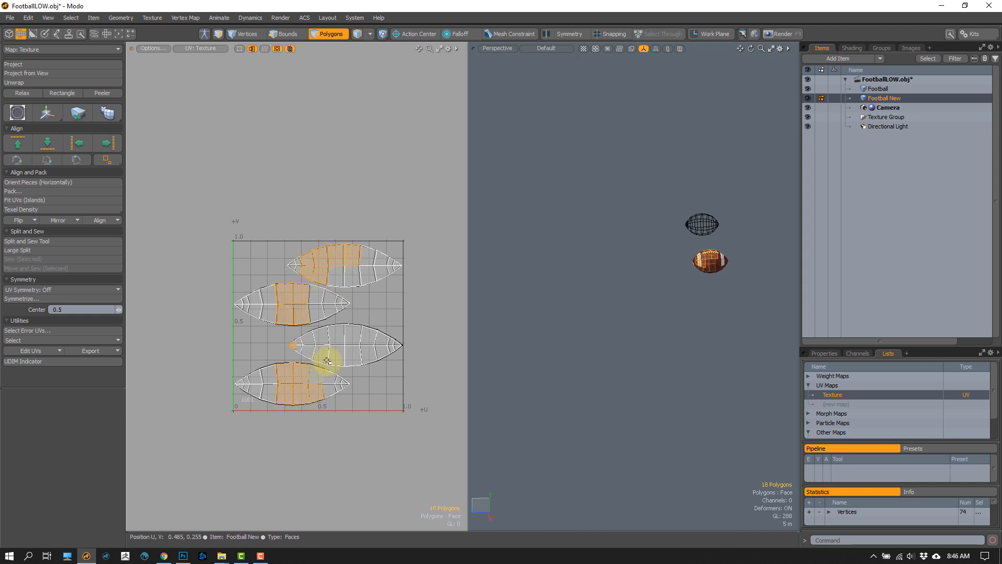
key("]")
key("w")
left_click_drag(346, 324, 539, 282)
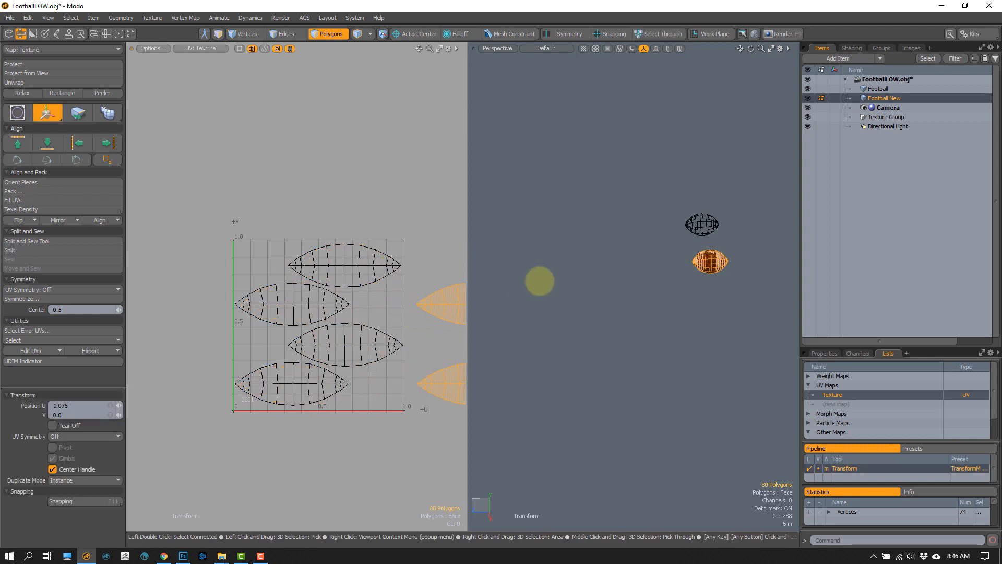
key("Escape")
key("a")
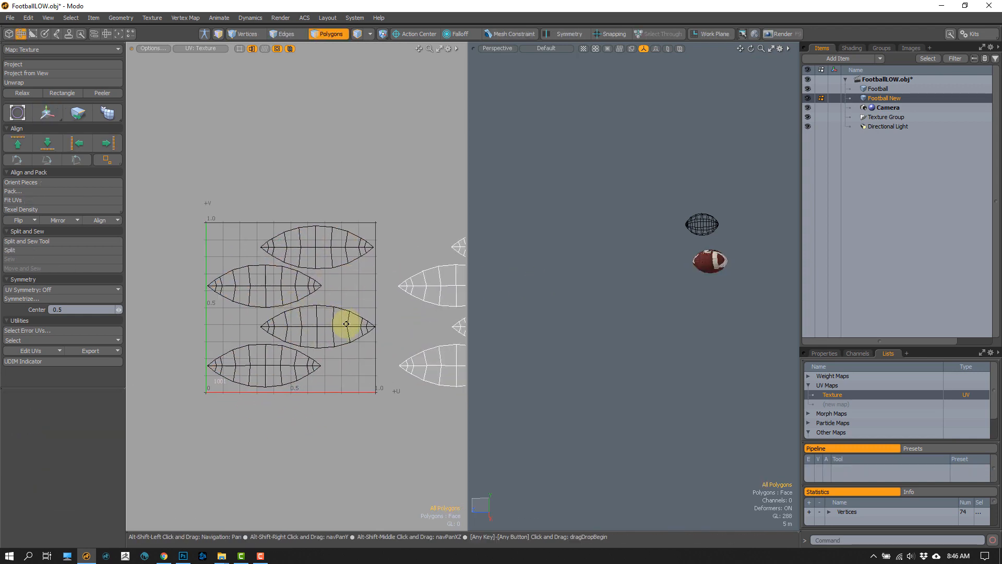
key("1")
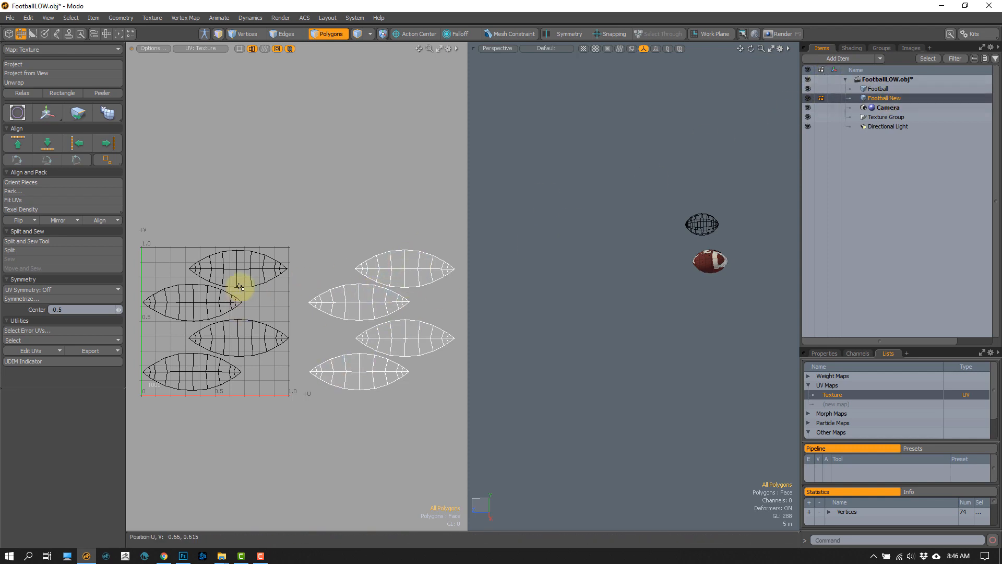
right_click_drag(235, 286, 233, 287)
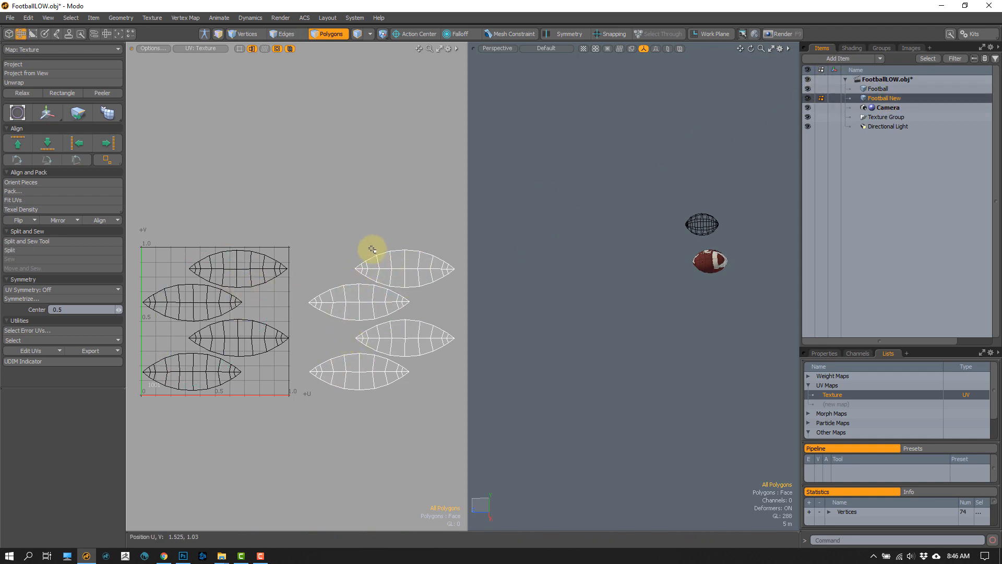
Step: Undo the sideways move of Football New's UV islands
key("ctrl+z")
key("ctrl+z")
key("ctrl+z")
key("ctrl+z")
Step: In vertex mode with snapping on, select the top island's third upper-outline vertex from its left tip and open the snapping options
scroll(214, 323, "up", 1)
scroll(196, 308, "up", 8)
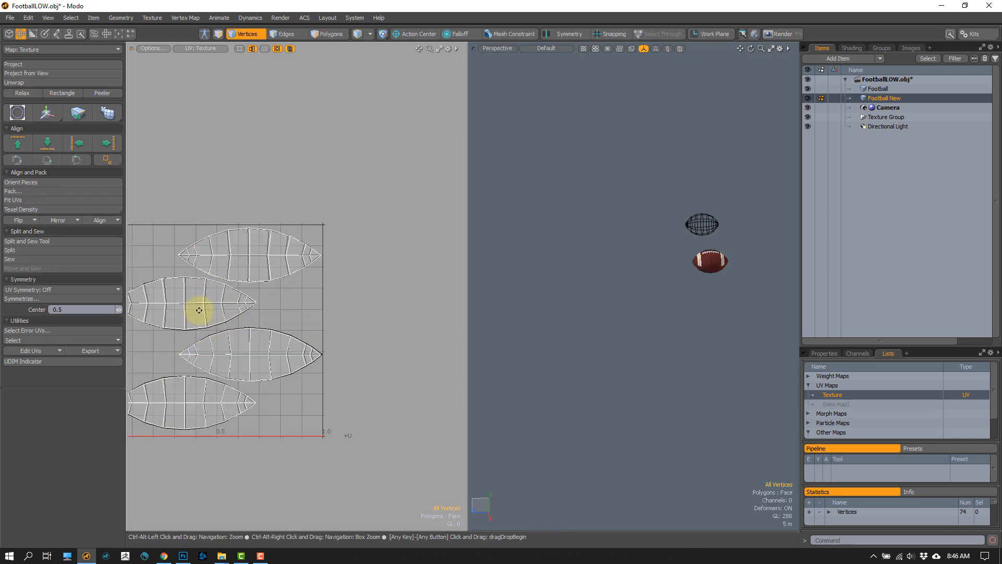
key("1")
left_click_drag(293, 255, 290, 255, "alt+shift")
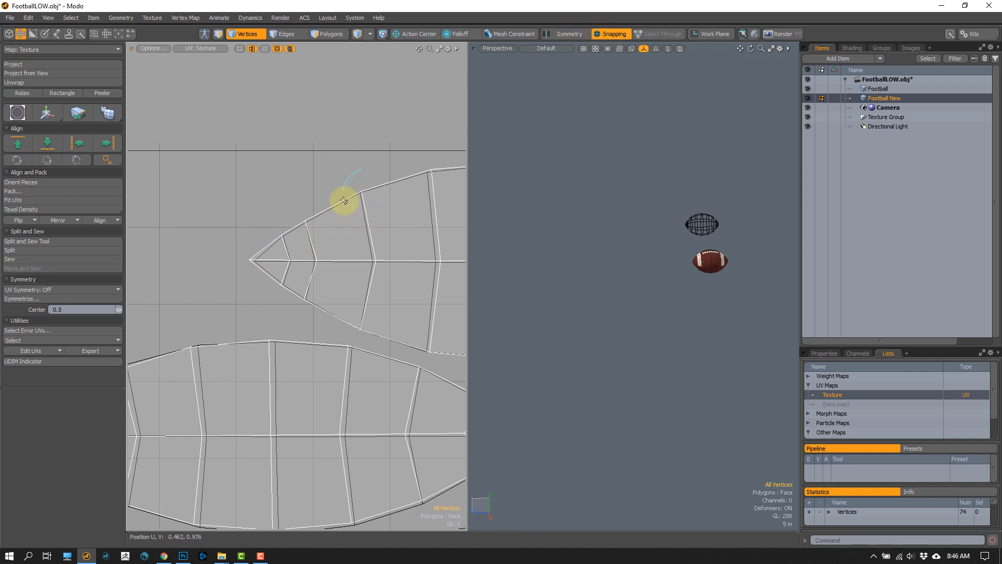
key("w")
left_click_drag(374, 219, 387, 219, "ctrl+alt")
left_click_drag(386, 220, 342, 233, "alt+shift")
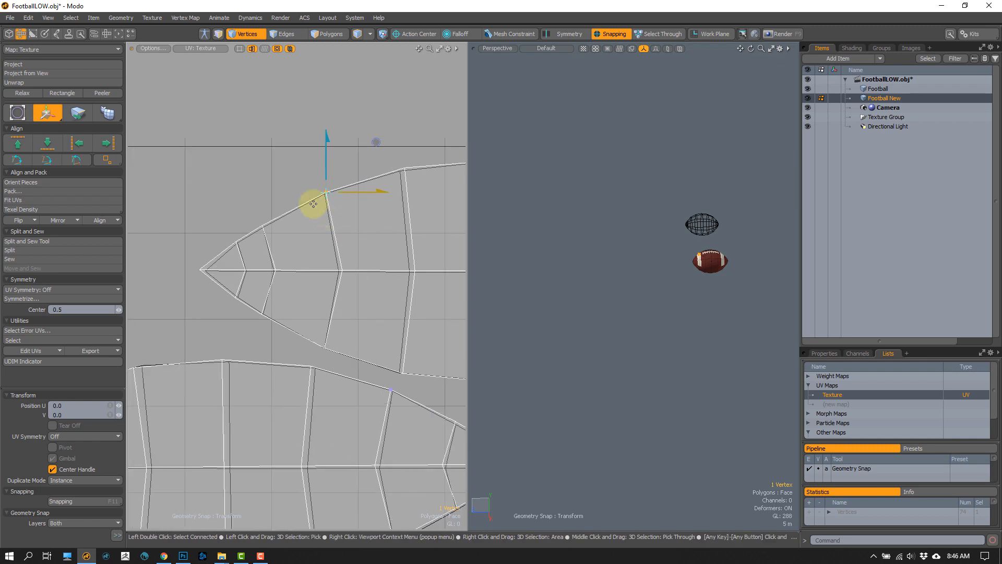
left_click(63, 500)
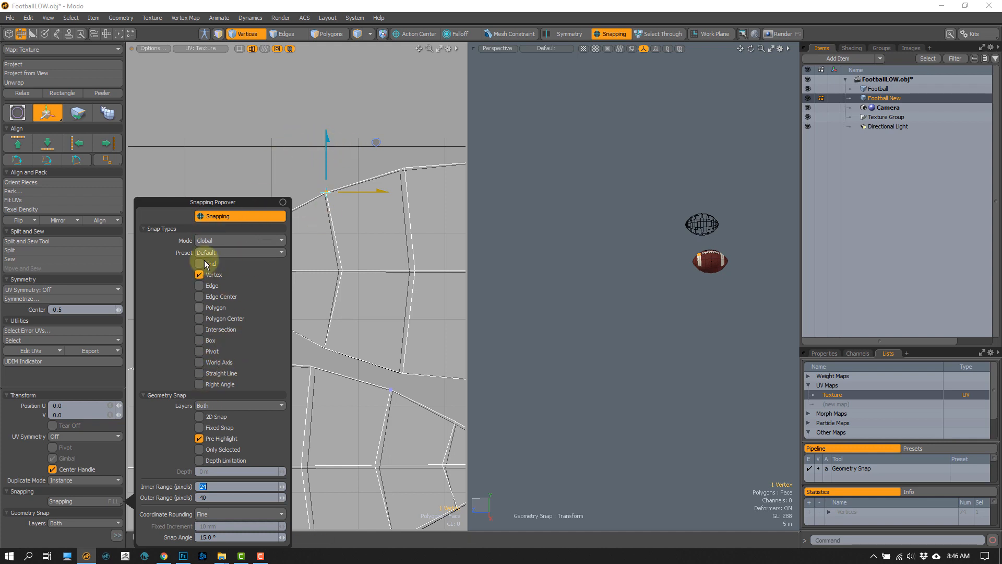
Step: Restart the move on the selected UV vertex and set the Action Center to (none) to re-center the displaced handle
left_click(366, 113)
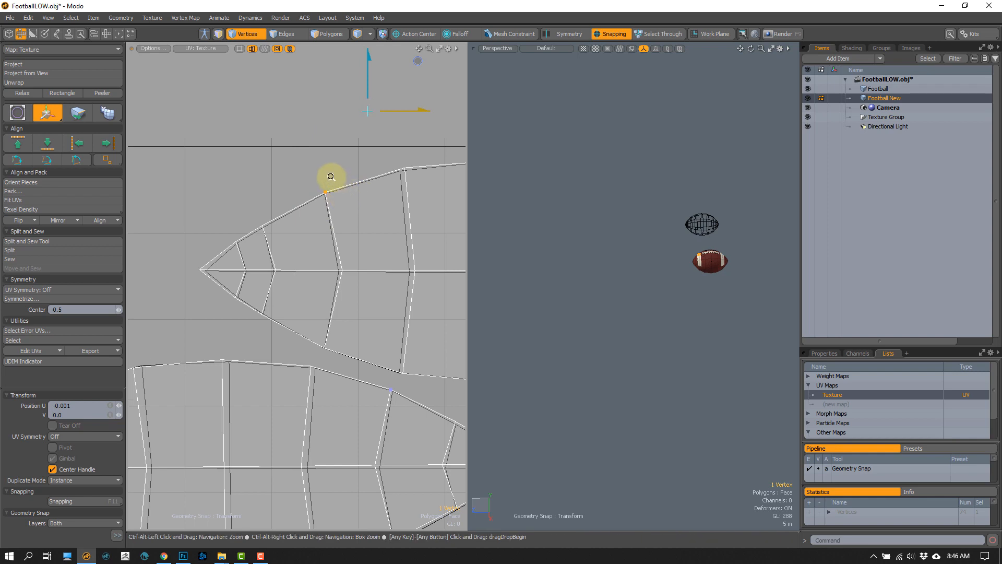
key("q")
left_click_drag(331, 178, 325, 217, "ctrl+alt")
key("w")
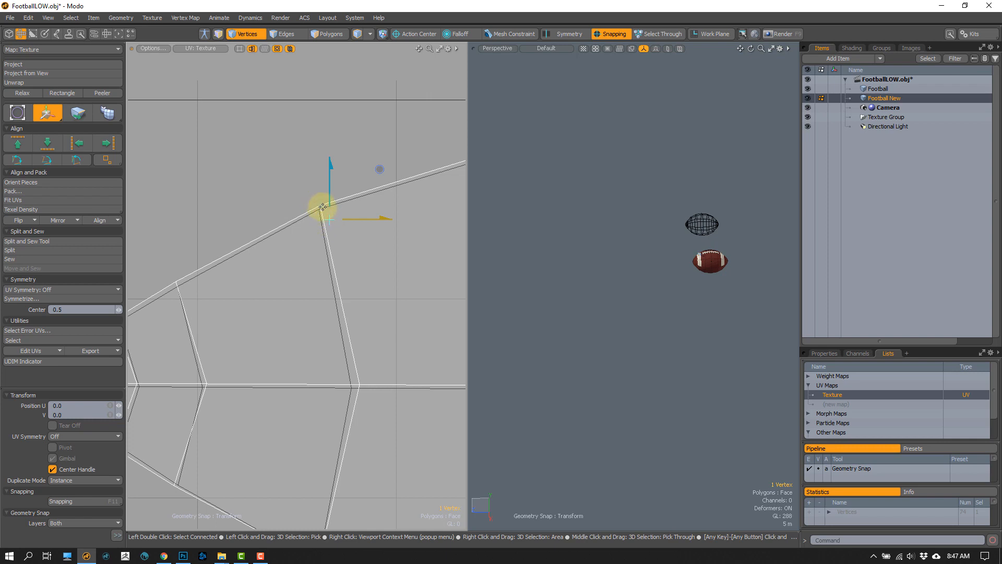
key("space")
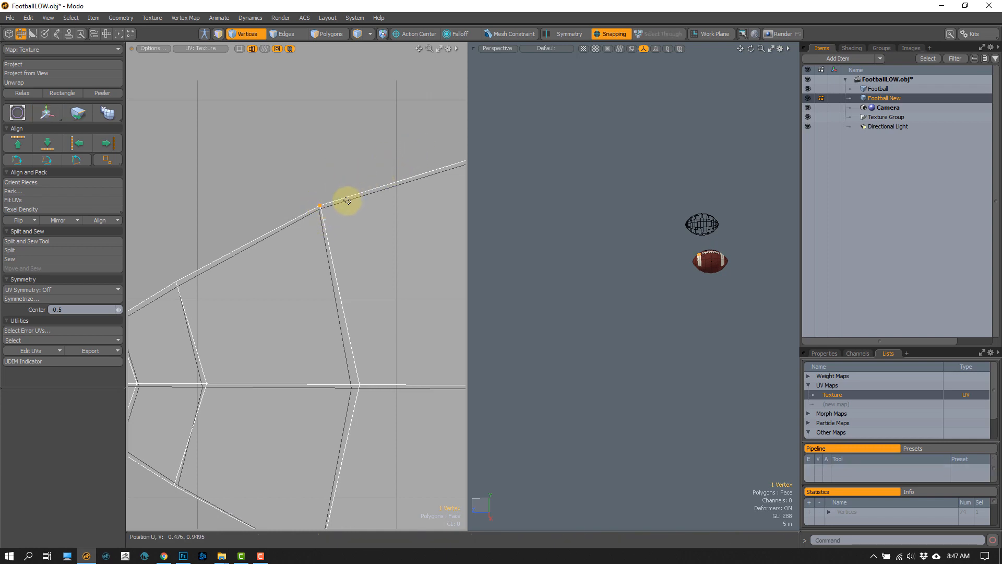
key("w")
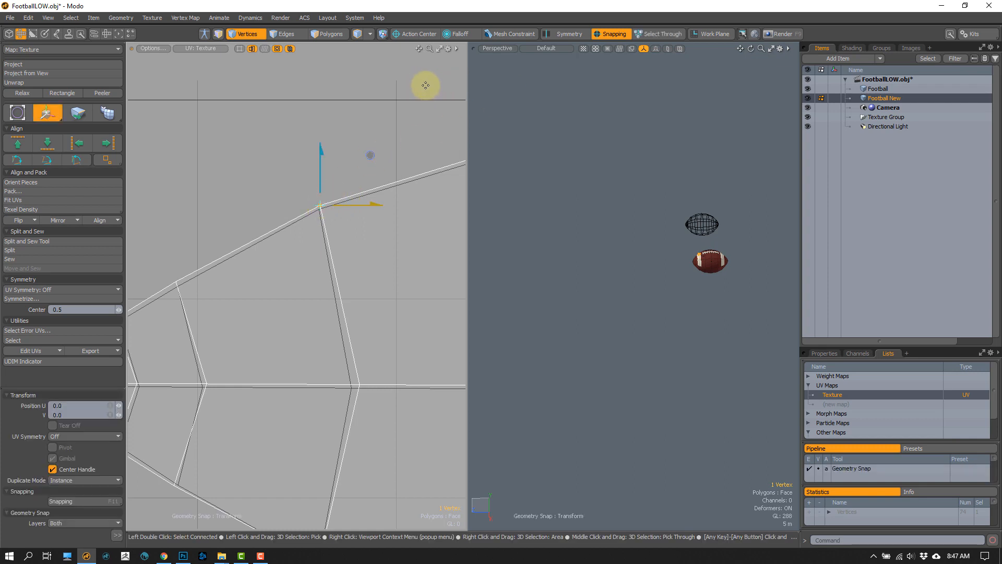
left_click(419, 35)
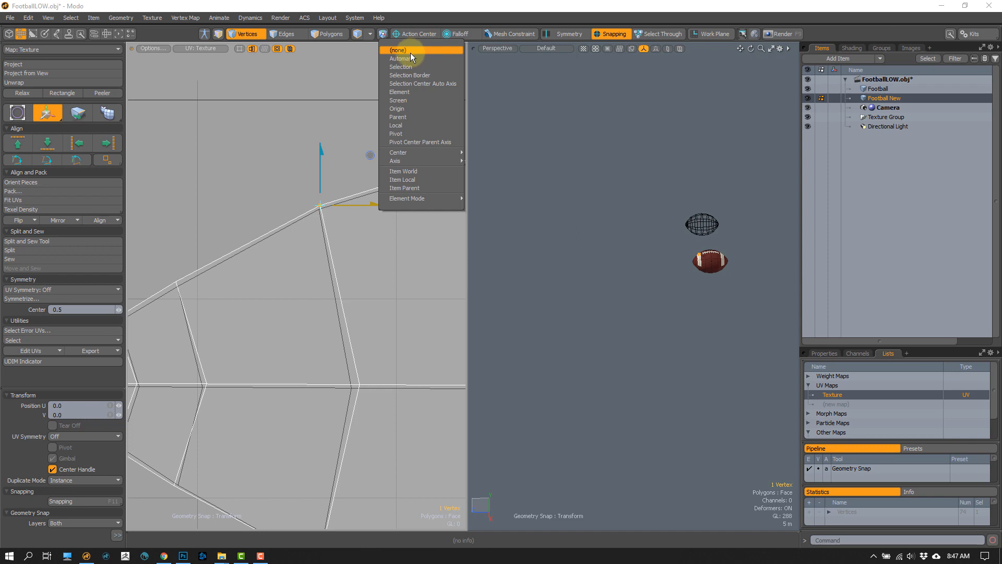
left_click(411, 52)
left_click(418, 32)
left_click(411, 47)
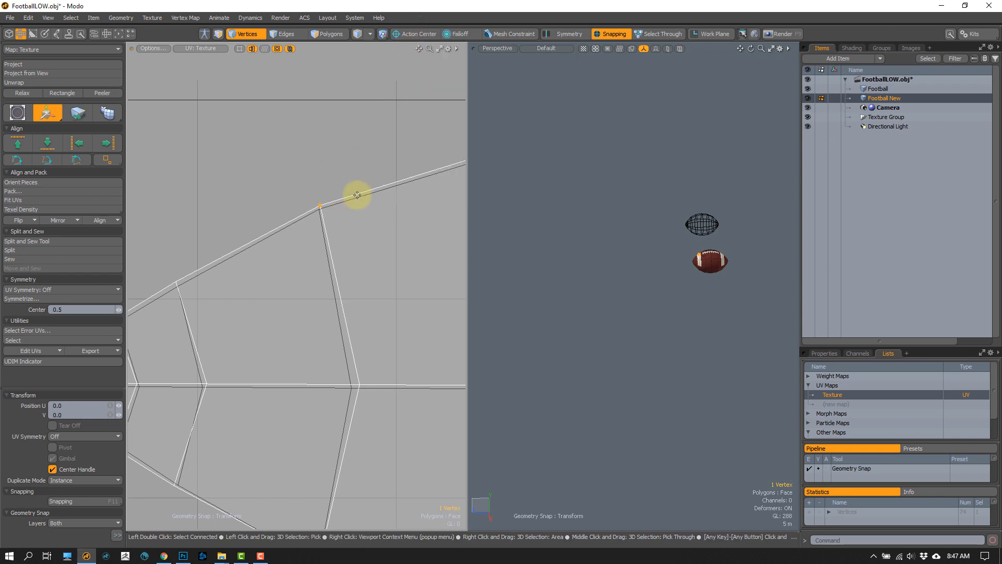
Step: Snap the selected upper-outline vertex of the top island onto the matching reference vertex
key("w")
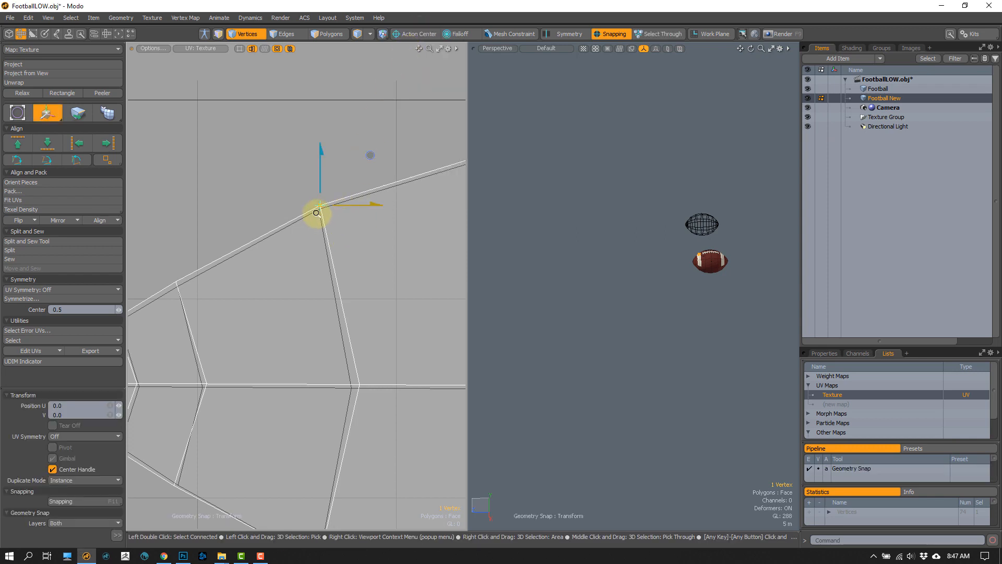
mouse_move(316, 213)
left_mouse_down("ctrl+alt")
mouse_move(315, 273)
mouse_move(321, 209)
left_mouse_up("ctrl+alt")
mouse_move(320, 209)
left_mouse_down("alt+shift")
mouse_move(327, 219)
mouse_move(326, 199)
mouse_move(329, 250)
mouse_move(304, 284)
mouse_move(304, 202)
mouse_move(315, 192)
left_mouse_up("alt+shift")
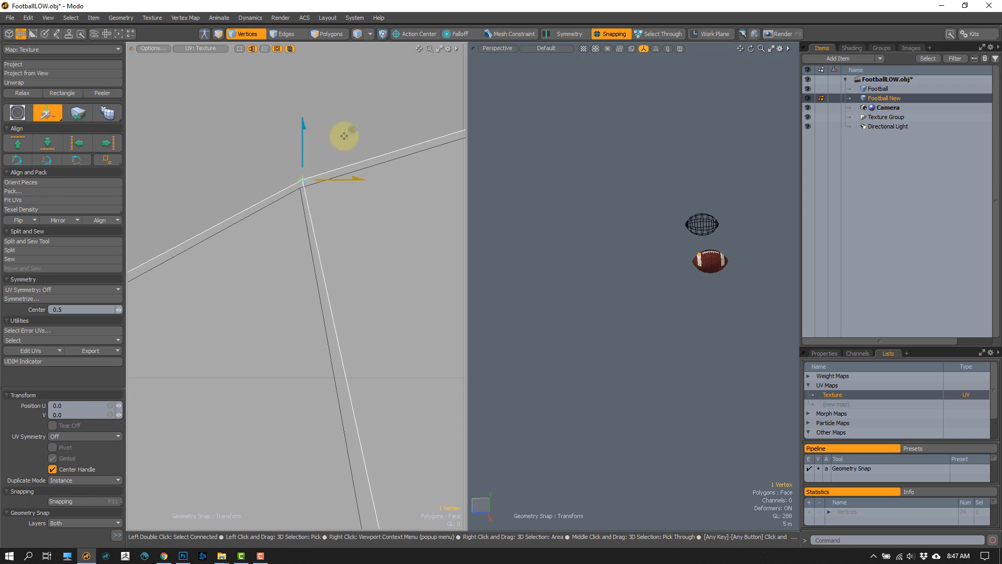
left_click_drag(351, 130, 350, 138)
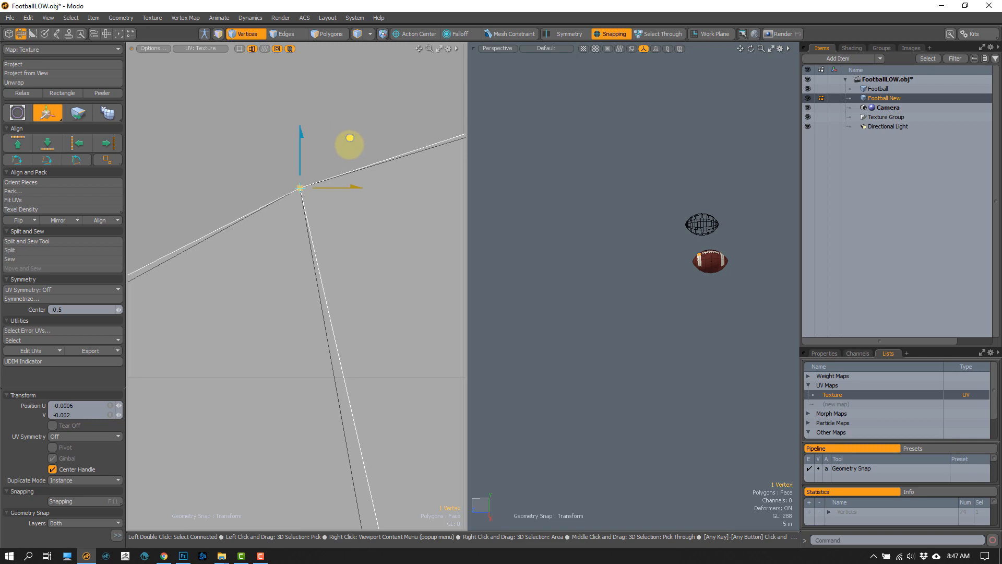
left_click_drag(296, 198, 272, 285, "ctrl+alt")
key("space")
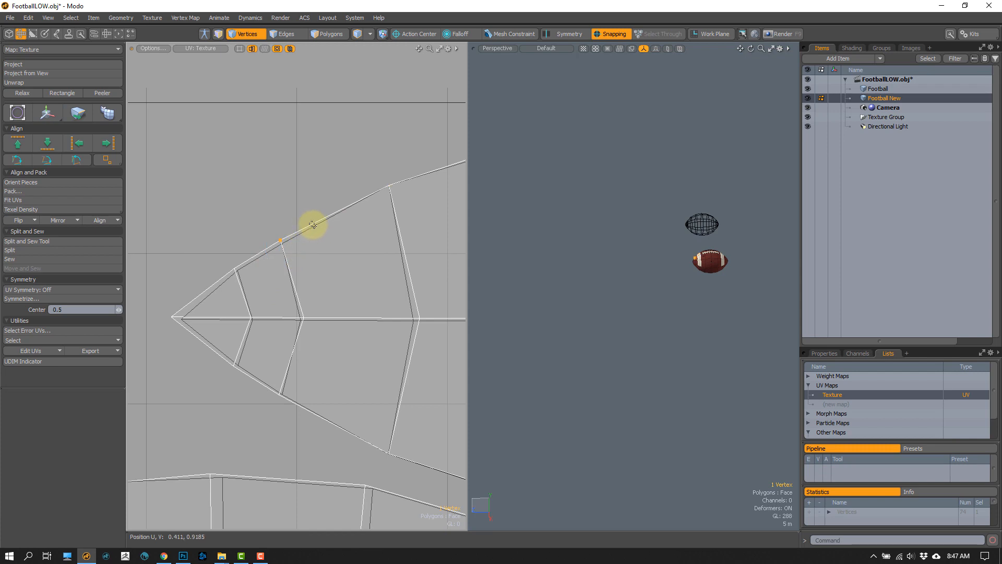
Step: Snap the two remaining upper-outline vertices before the top island's left tip onto their reference vertices
key("w")
scroll(303, 208, "up", 1)
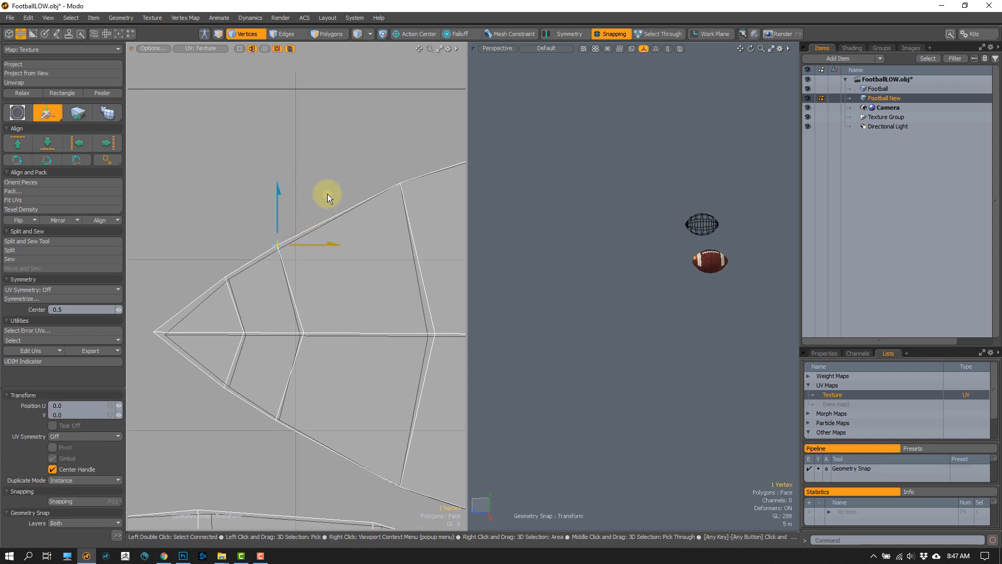
left_click_drag(329, 195, 254, 261)
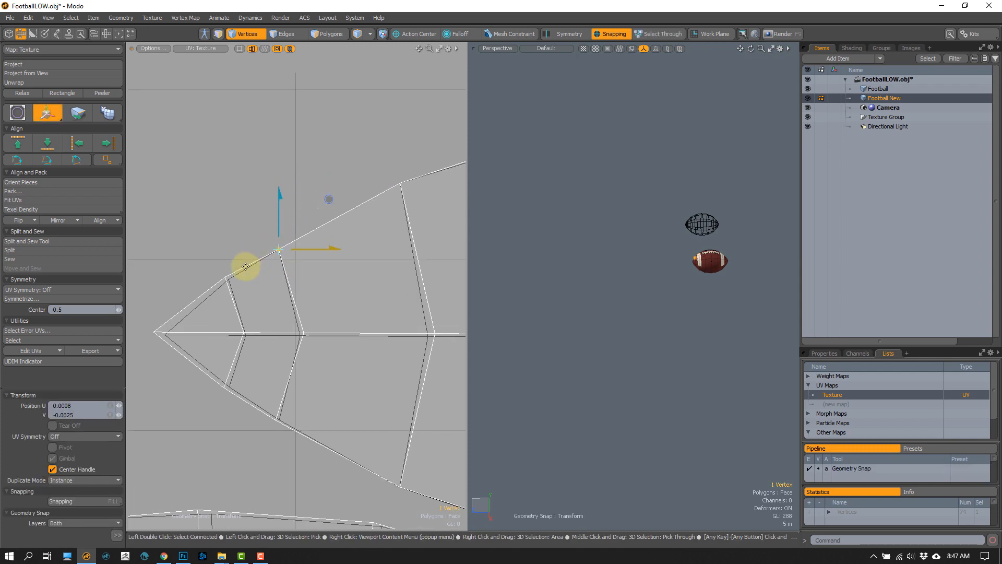
key("space")
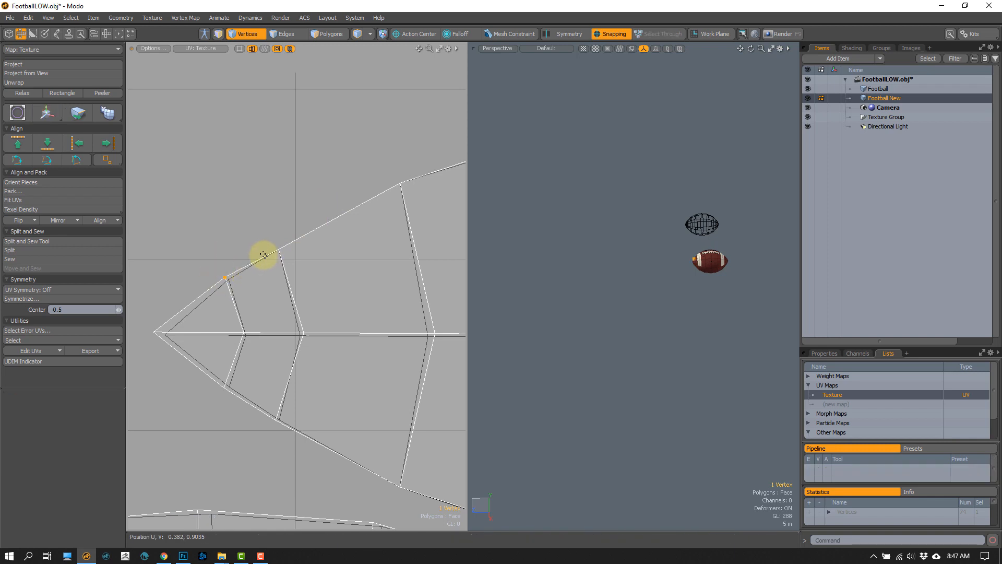
key("w")
left_click_drag(276, 227, 280, 231)
key("space")
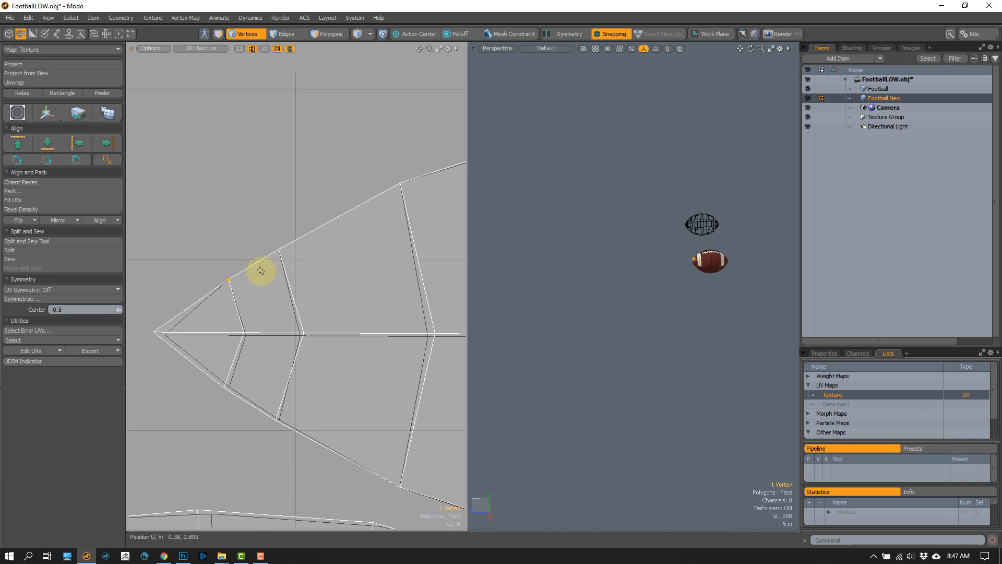
left_click(249, 247)
Step: Select the top island's left tip vertex and snap it onto the reference tip
left_click_drag(231, 280, 294, 232, "alt")
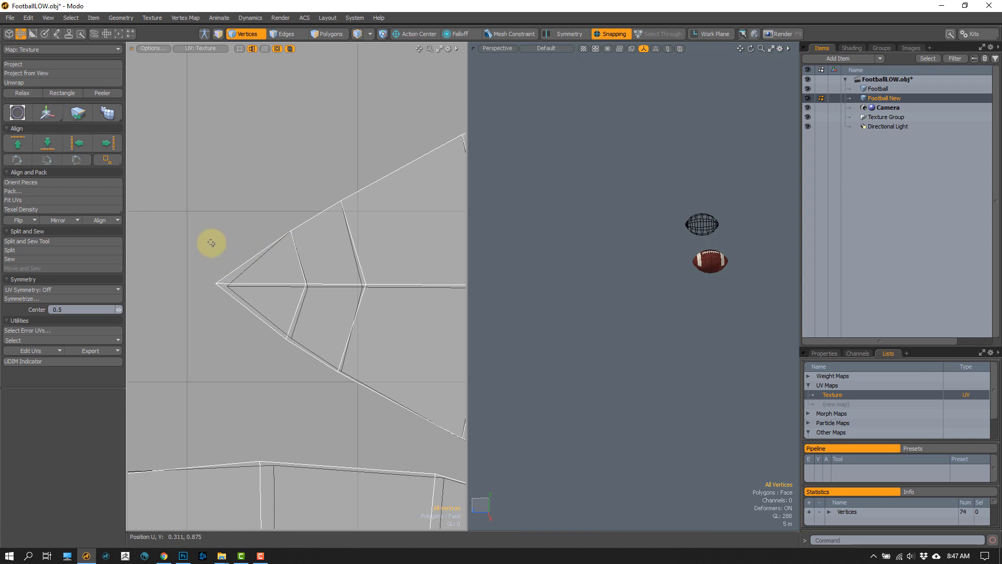
right_click_drag(224, 261, 202, 316)
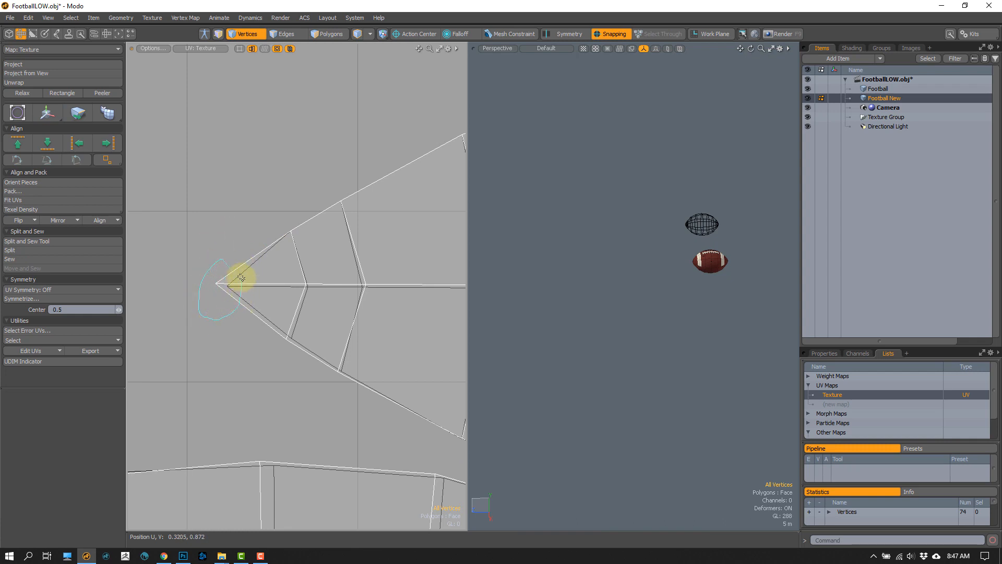
key("w")
left_click_drag(241, 280, 240, 247, "alt")
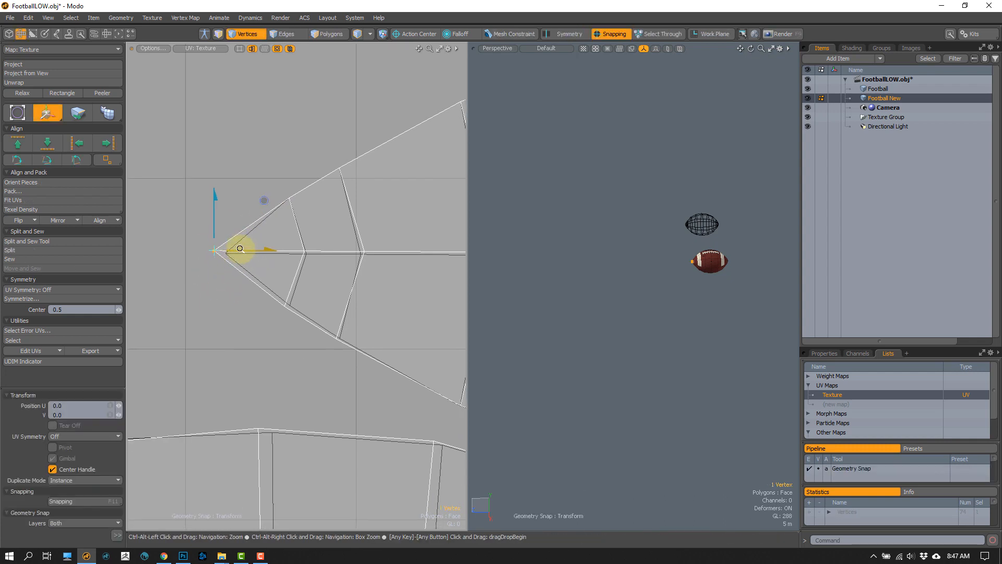
scroll(239, 247, "up", 1)
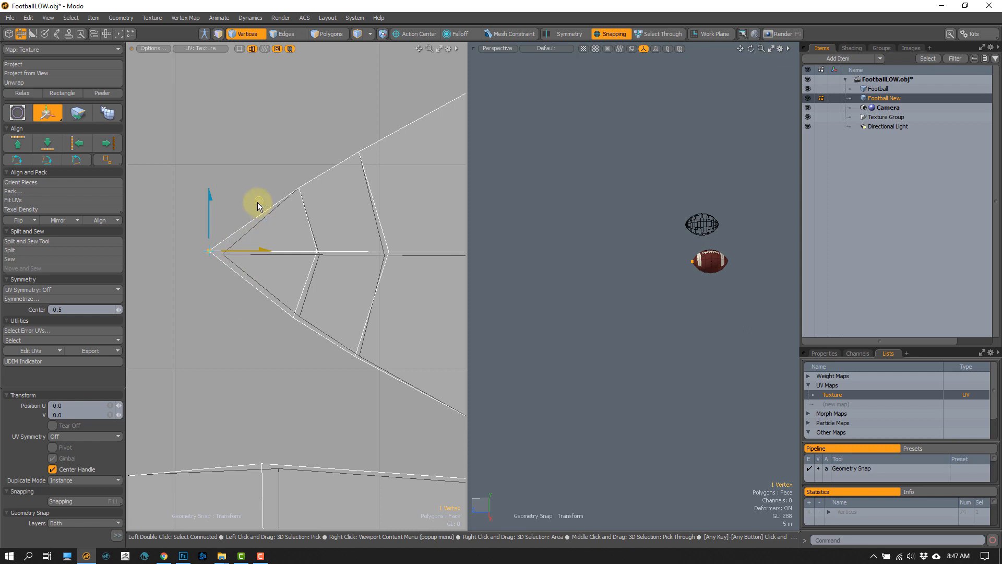
left_click_drag(259, 202, 273, 204)
left_click_drag(296, 315, 260, 291, "alt")
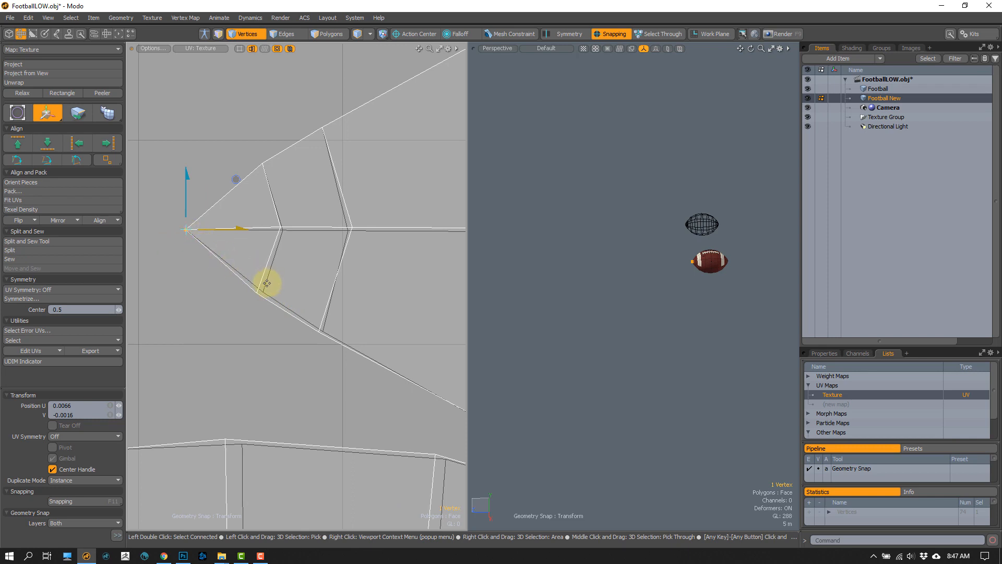
key("space")
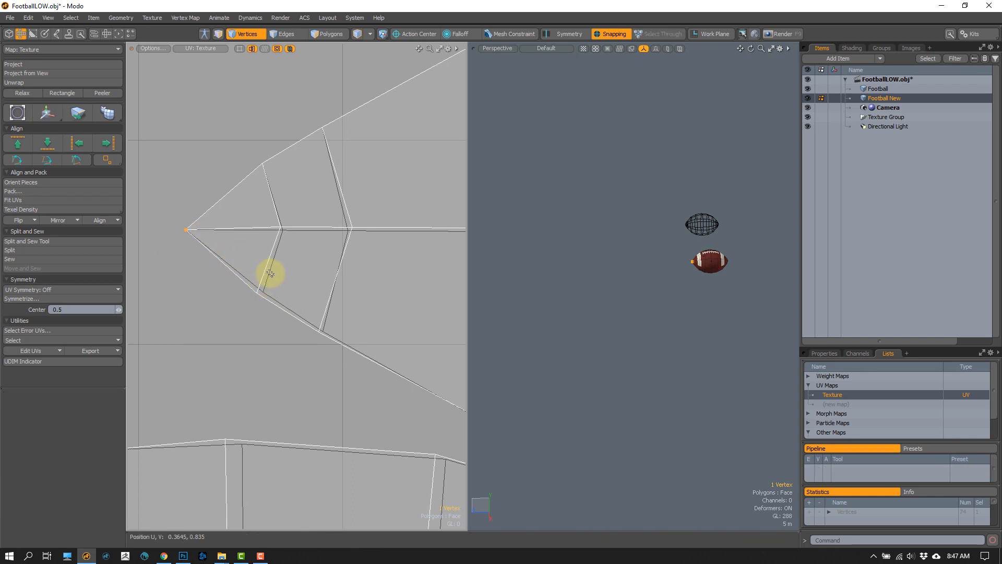
Step: Snap the lower-outline vertex nearest the top island's left tip onto its reference vertex
right_click_drag(228, 301, 275, 284)
key("w")
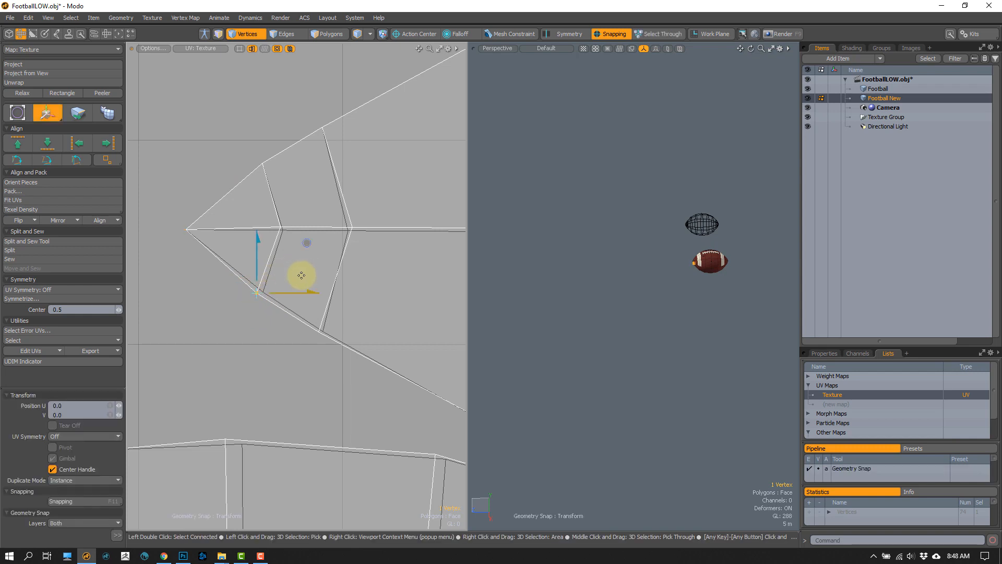
left_click_drag(306, 243, 313, 241)
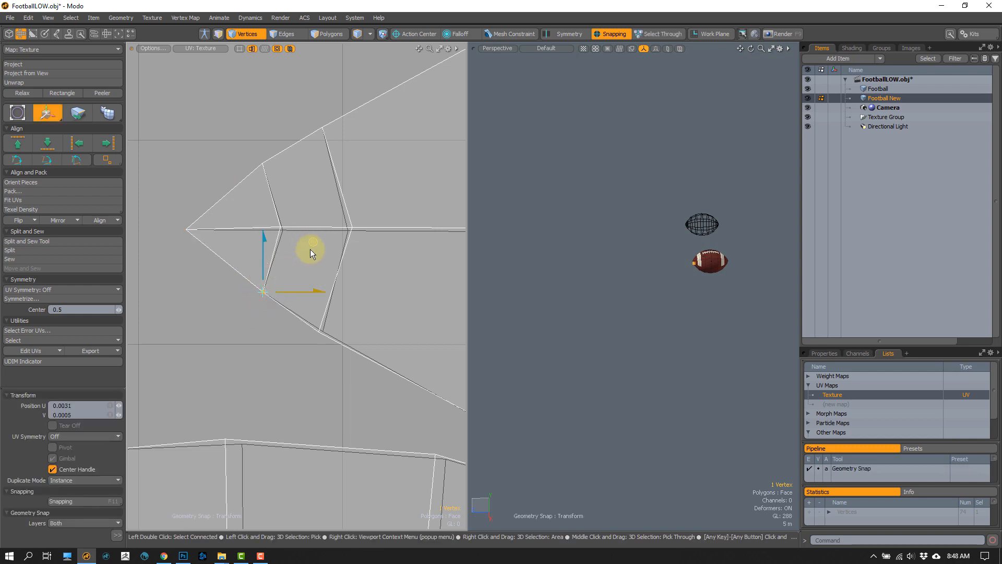
Step: Snap the second lower-outline vertex from the top island's left tip onto its reference vertex
left_click_drag(333, 299, 325, 255, "alt")
key("space")
key("w")
key("space")
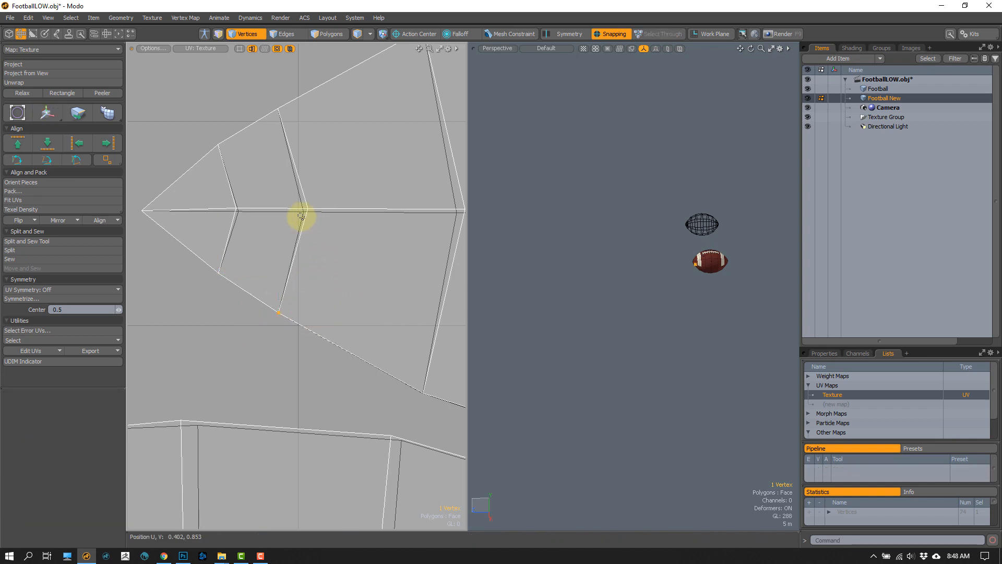
Step: Snap the first two centre-line vertices near the top island's left tip onto their reference vertices and clear the selection
key("w")
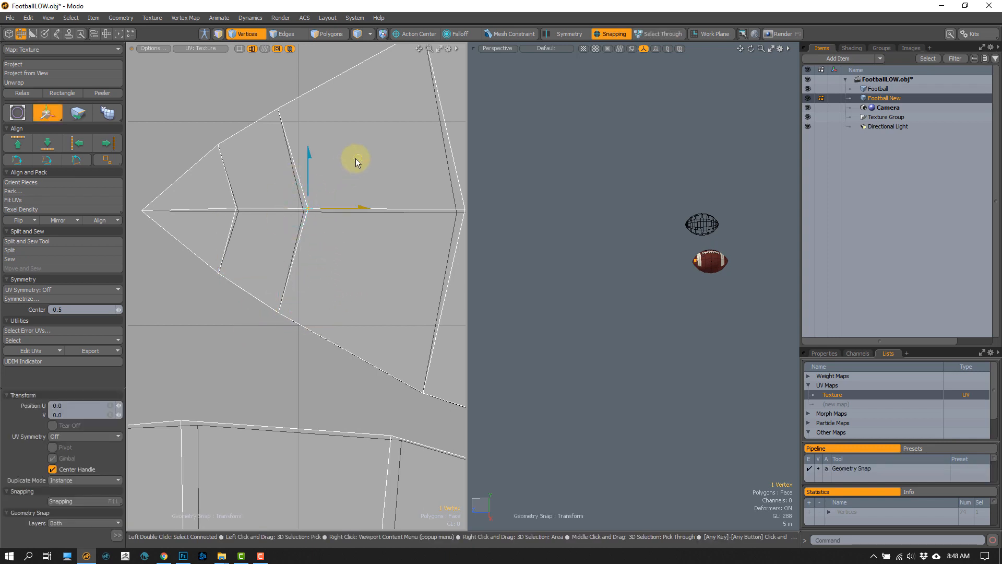
left_click_drag(355, 162, 289, 161)
key("space")
key("w")
scroll(323, 285, "down", 3)
left_click_drag(342, 230, 287, 235, "alt")
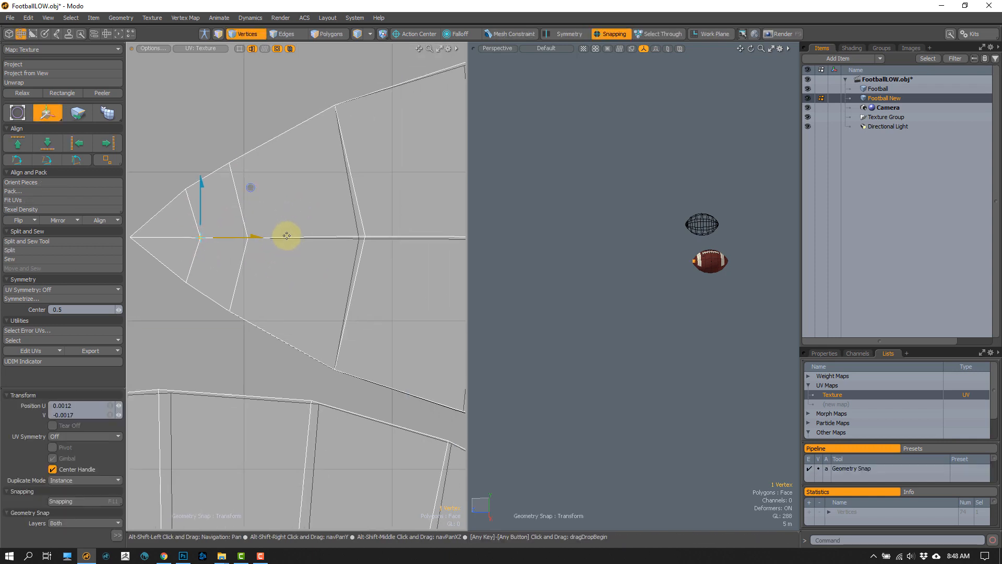
key("space")
left_click(294, 263)
left_click_drag(339, 256, 307, 253, "alt")
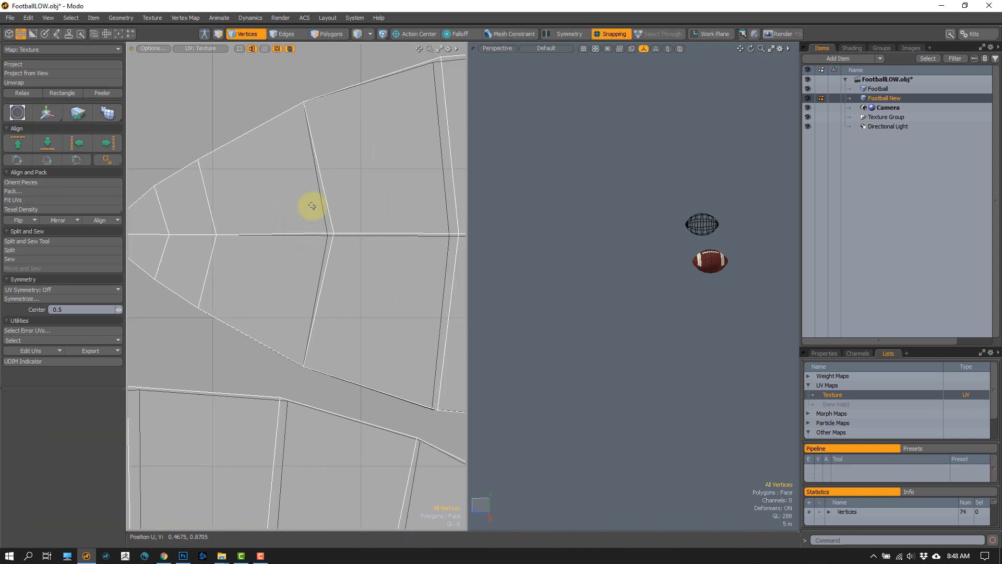
Step: Start the Element Move tool and snap the top island's third centre-line vertex onto its reference vertex
left_click(7, 35)
left_click(118, 86)
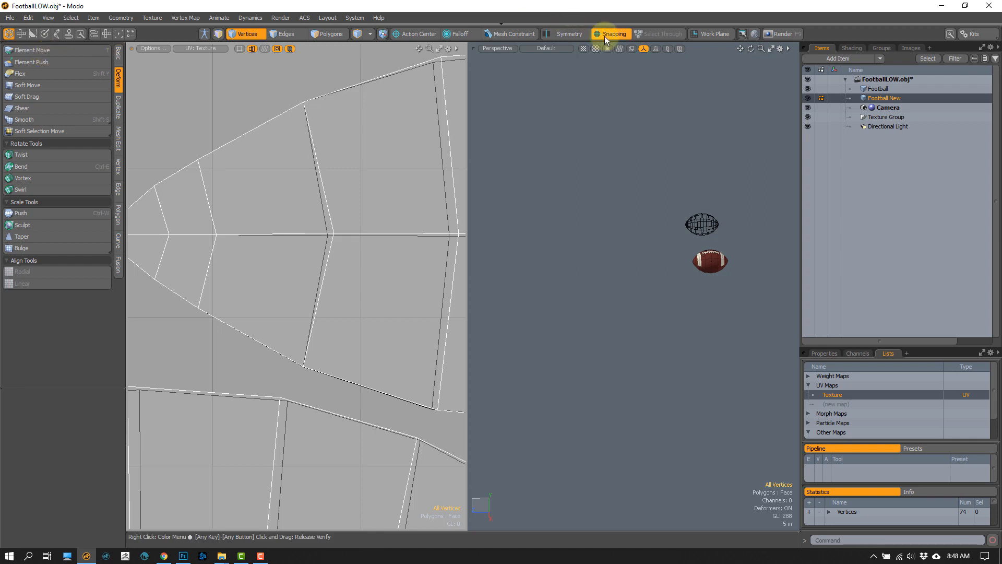
left_click(34, 51)
scroll(271, 199, "up", 5)
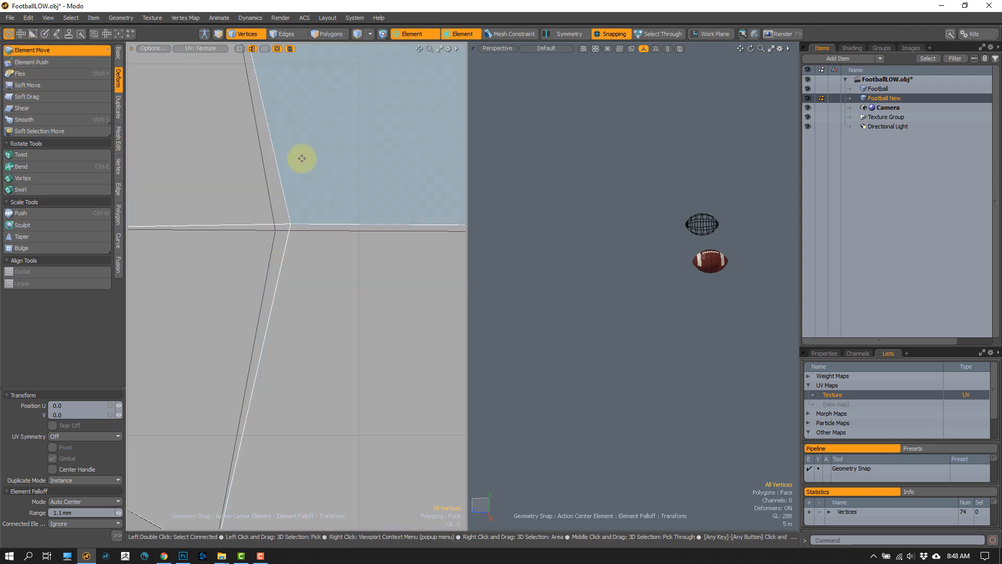
left_click_drag(291, 224, 276, 233)
Step: Snap the top island's fourth centre-line vertex onto its reference vertex with Element Move
scroll(287, 295, "down", 5)
scroll(305, 280, "up", 6)
left_click_drag(340, 259, 291, 259, "alt")
scroll(294, 259, "down", 5)
left_click_drag(294, 258, 253, 253, "alt")
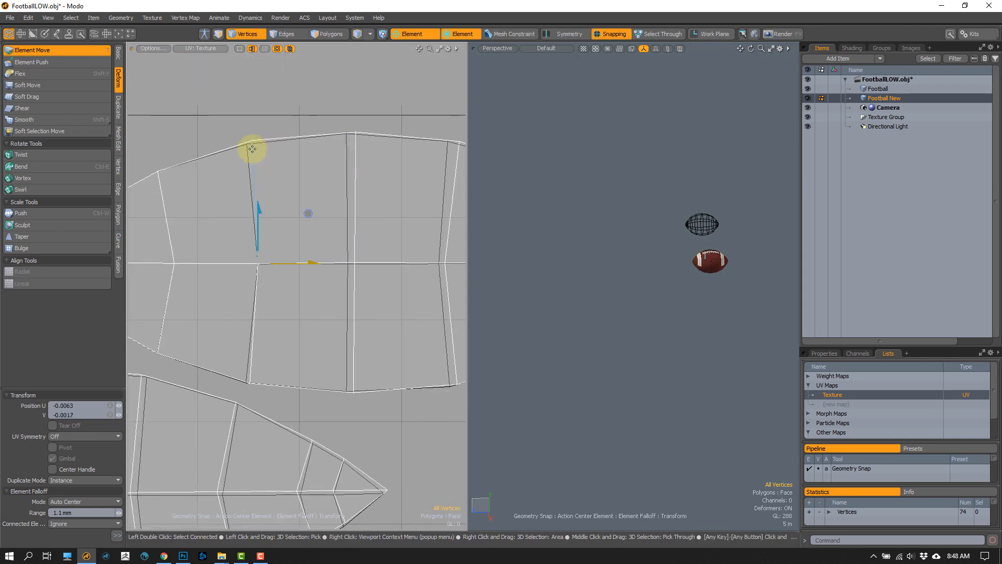
Step: Snap the top island's upper-outline vertex before the middle column and the middle column's vertices onto their references
left_click_drag(252, 138, 247, 144)
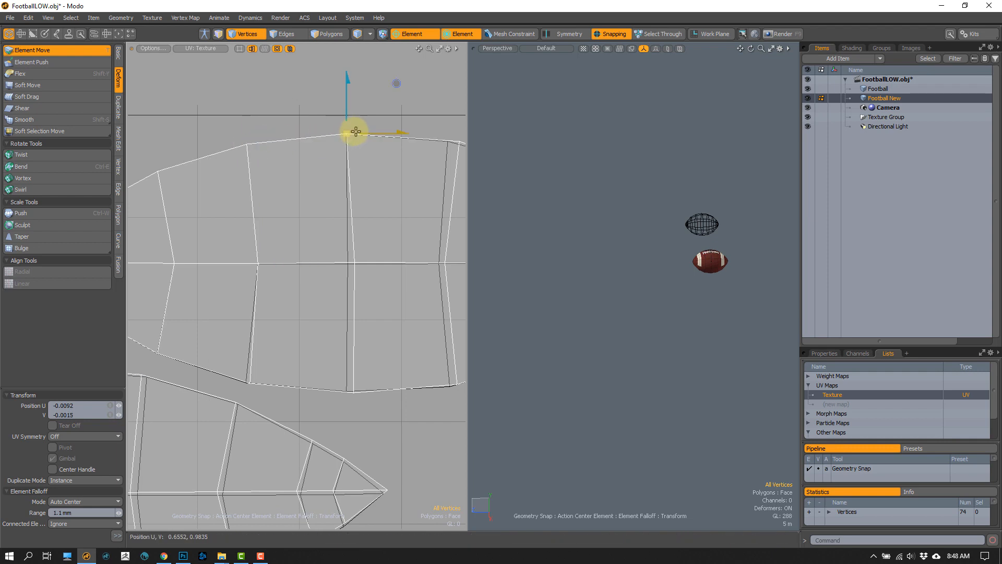
left_click_drag(354, 130, 348, 134)
left_click_drag(355, 263, 347, 263)
left_click_drag(355, 392, 330, 350, "alt")
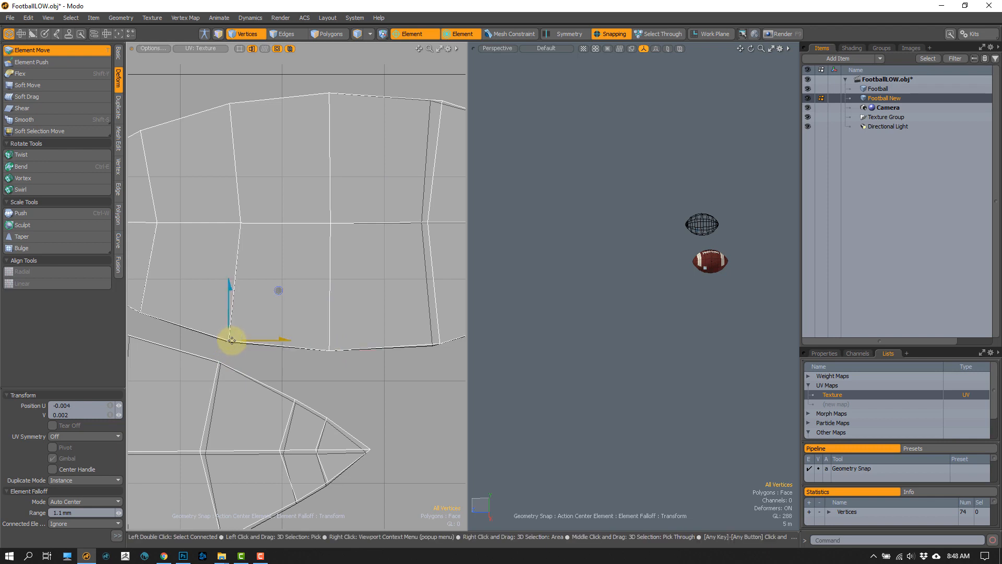
Step: Snap the lower-outline vertices on both sides of the top island's middle column onto their reference vertices
left_click_drag(227, 338, 230, 342)
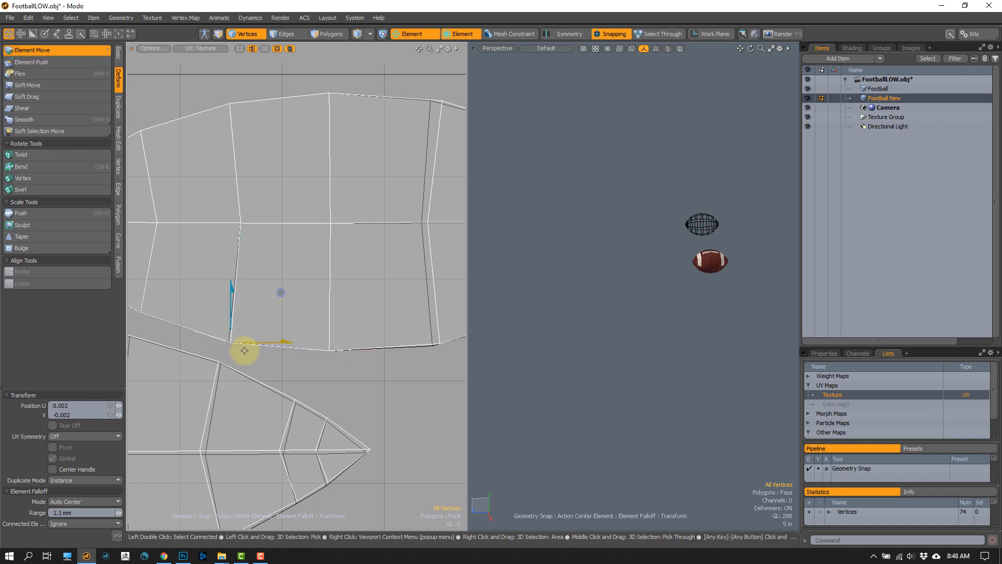
left_click_drag(439, 343, 432, 344)
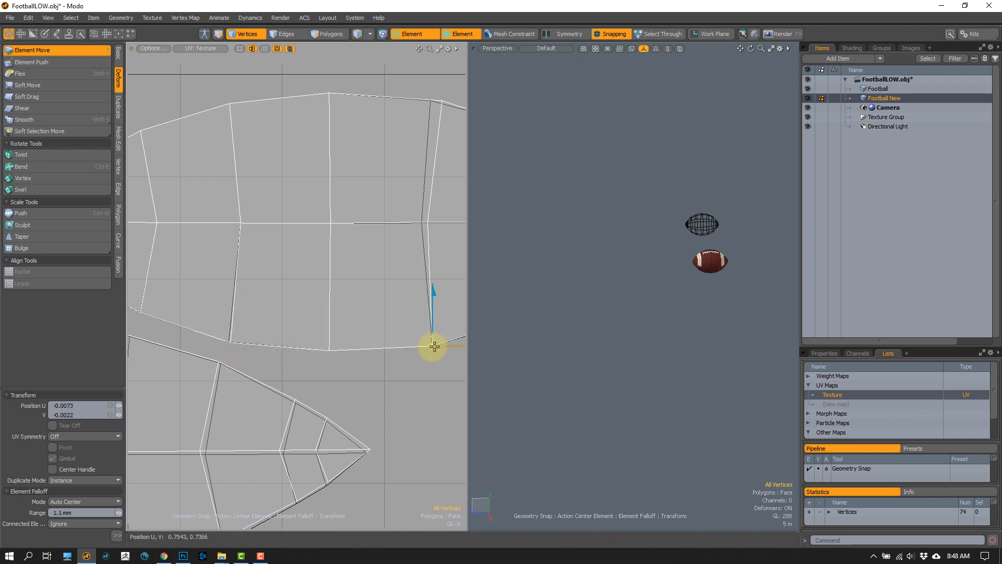
scroll(195, 339, "up", 3)
left_click_drag(273, 349, 351, 277)
left_click_drag(351, 277, 242, 304, "alt+shift")
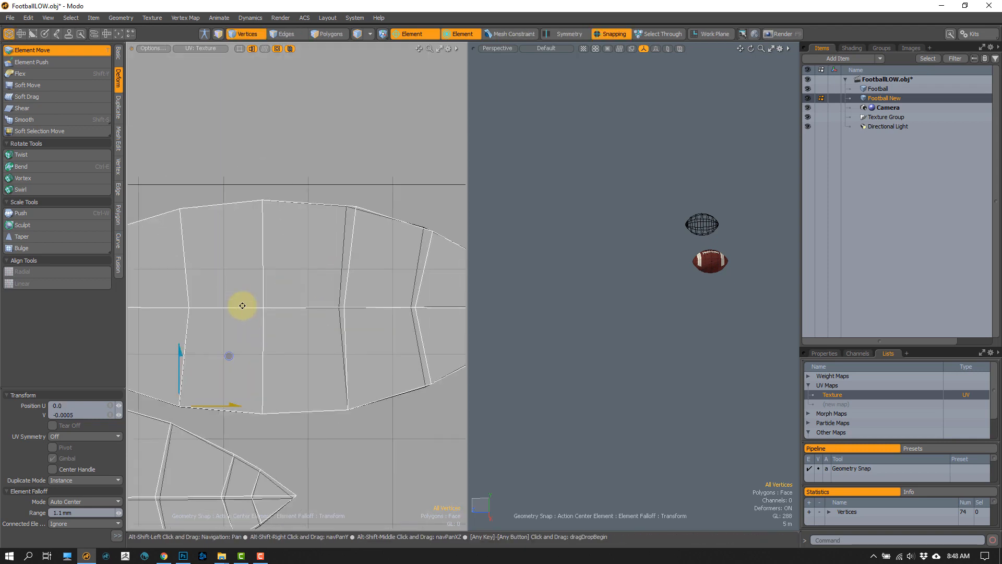
Step: Snap the upper-outline and centre-line vertices just past the top island's middle column onto their references and drop the tool
scroll(346, 210, "up", 1)
left_click_drag(350, 207, 341, 207)
left_click_drag(350, 278, 267, 255, "ctrl+alt")
key("space")
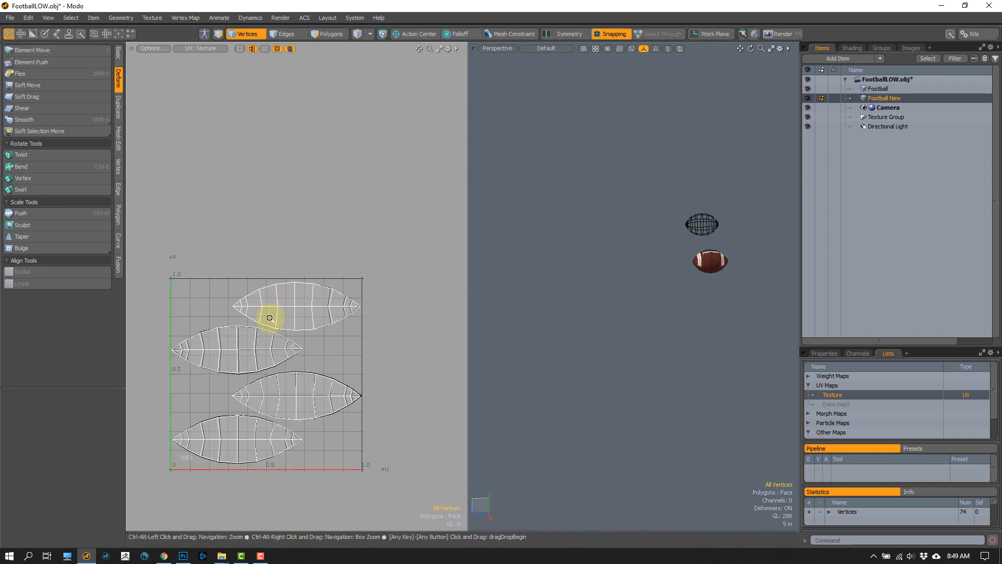
Step: Examine how all four UV islands line up with the reference layout
left_click_drag(269, 317, 303, 318, "ctrl+alt")
left_click_drag(303, 318, 297, 285, "ctrl+alt")
key("space")
key("space")
key("space")
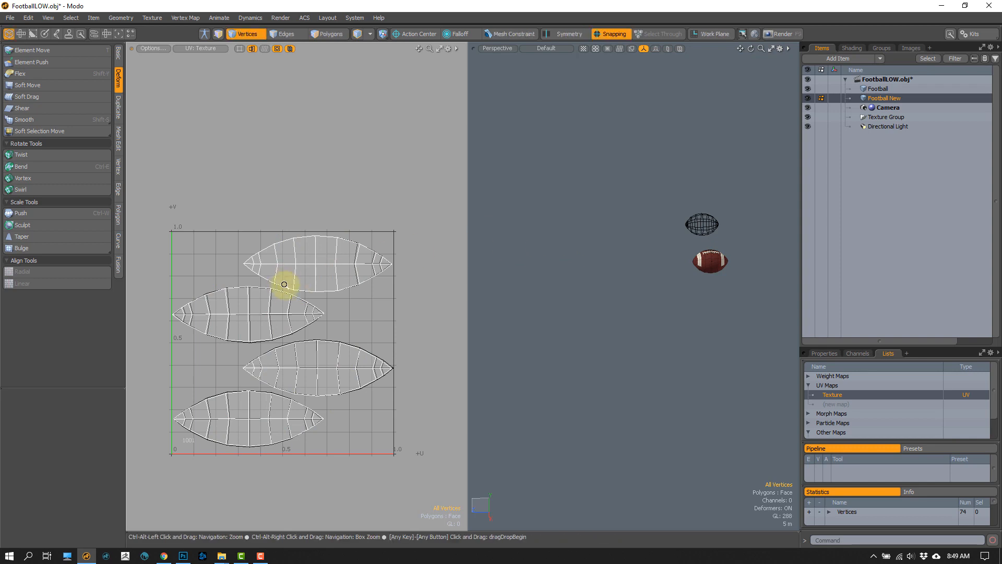
left_click_drag(285, 285, 300, 288, "ctrl+alt")
mouse_move(299, 289)
left_mouse_down("alt+shift")
mouse_move(263, 273)
mouse_move(297, 269)
left_mouse_up("alt+shift")
left_click_drag(297, 269, 300, 263, "alt+shift")
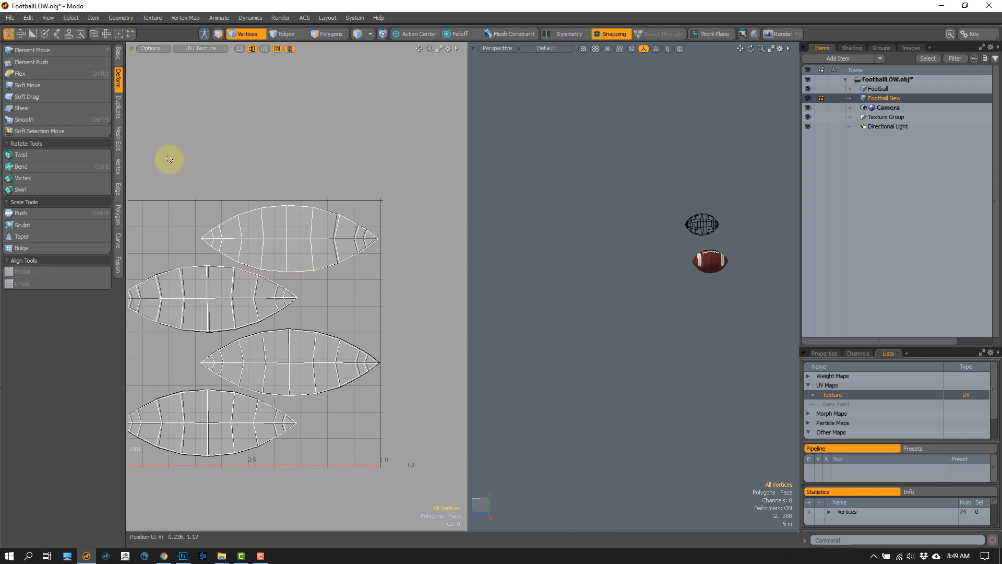
Step: Snap the second island's right tip vertex onto its reference tip and turn snapping off
left_click_drag(318, 313, 290, 351, "ctrl+alt")
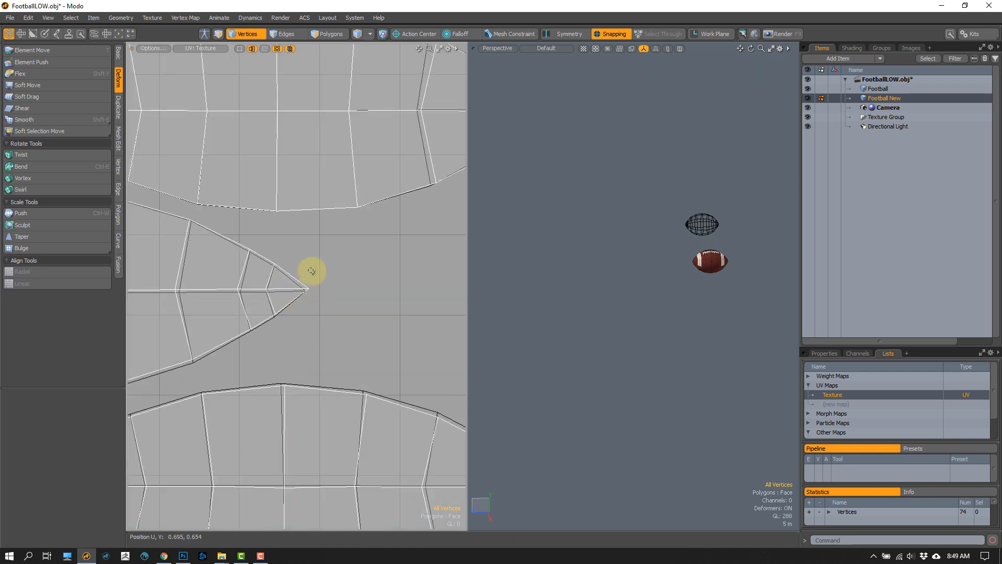
left_click(309, 288)
key("w")
left_click_drag(357, 237, 349, 242)
key("Escape")
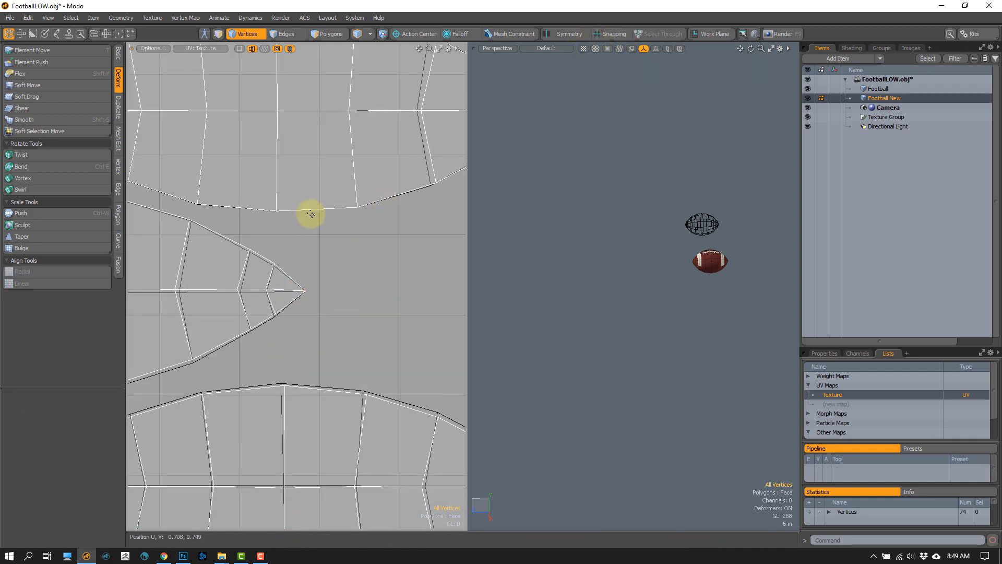
Step: Select both the Football and Football New items and compare their textured meshes up close in the 3D view
left_click_drag(286, 300, 292, 268, "ctrl+alt")
key("2")
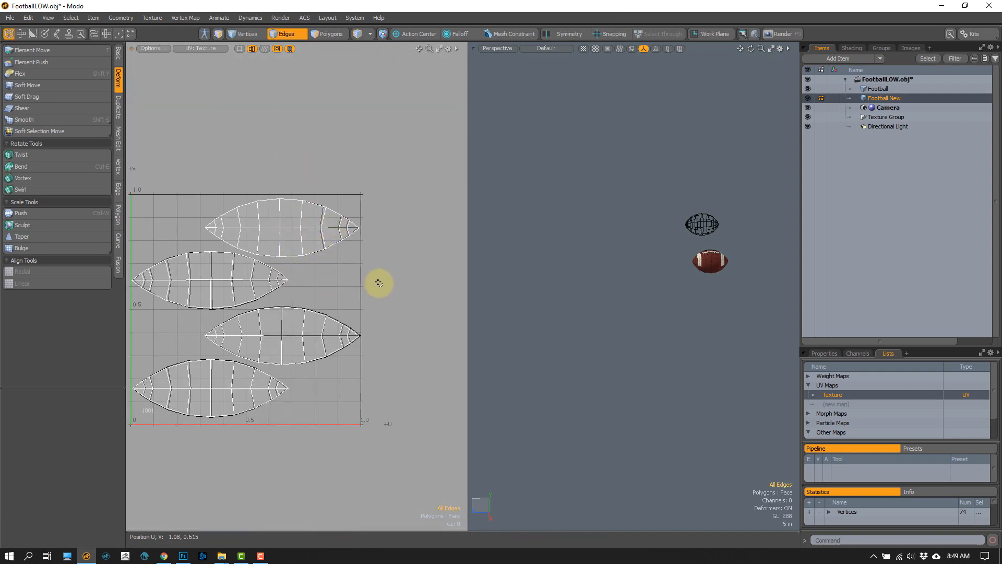
left_click(879, 89)
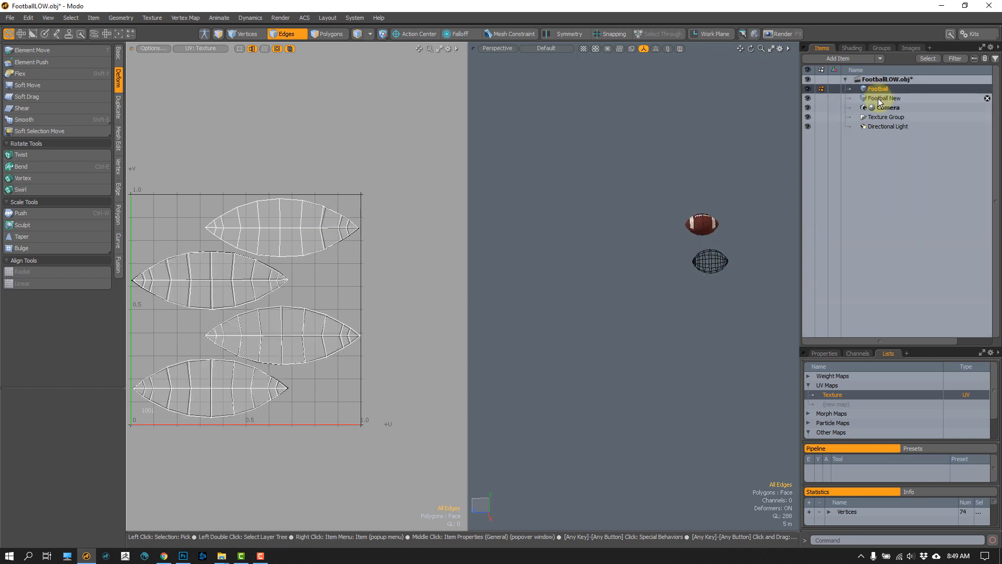
left_click(879, 99, "shift")
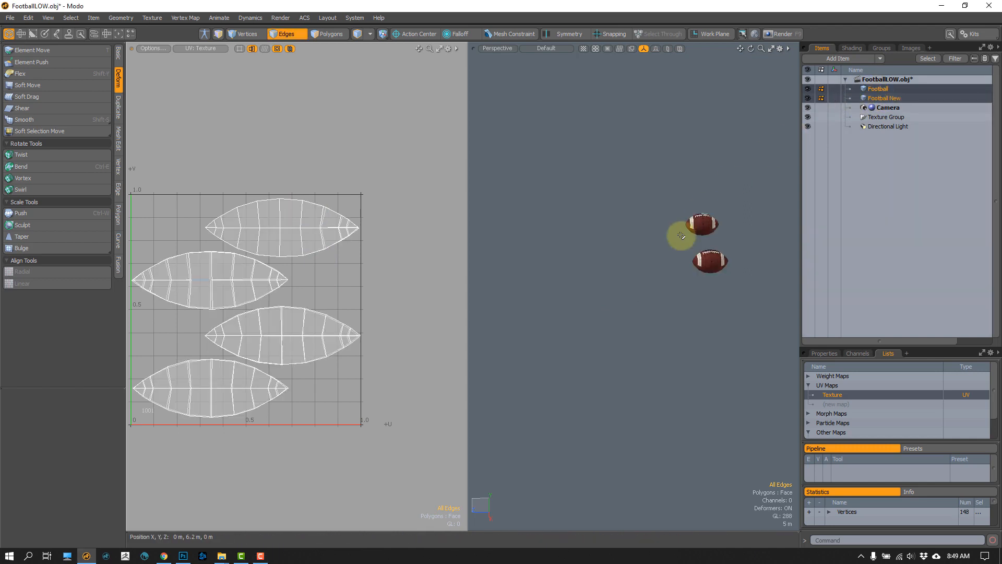
left_click_drag(676, 230, 702, 248, "ctrl+alt")
left_click_drag(702, 248, 597, 278, "alt+shift")
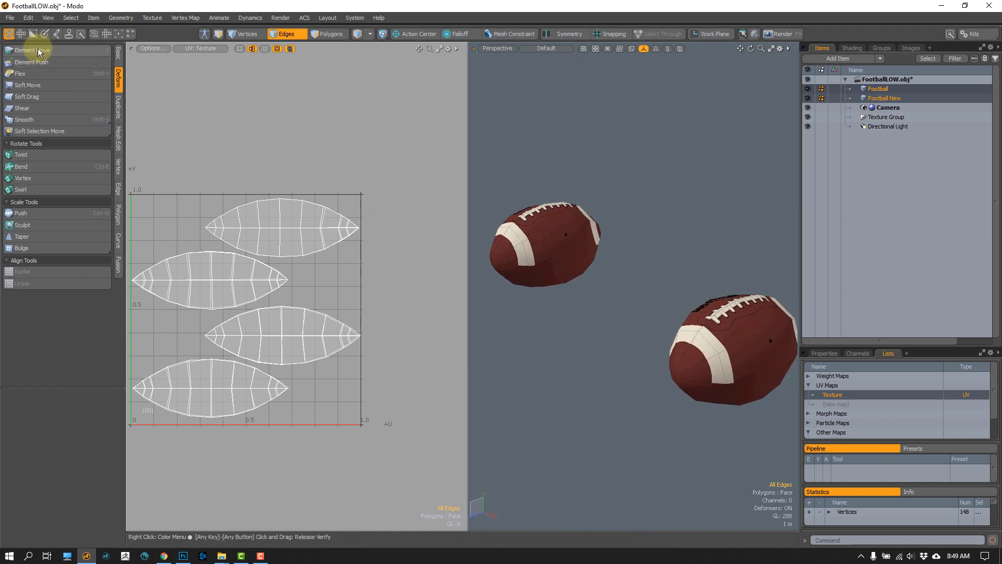
Step: Return to the UV tools in polygon selection mode and examine the two overlapping UV layouts up close
left_click(21, 34)
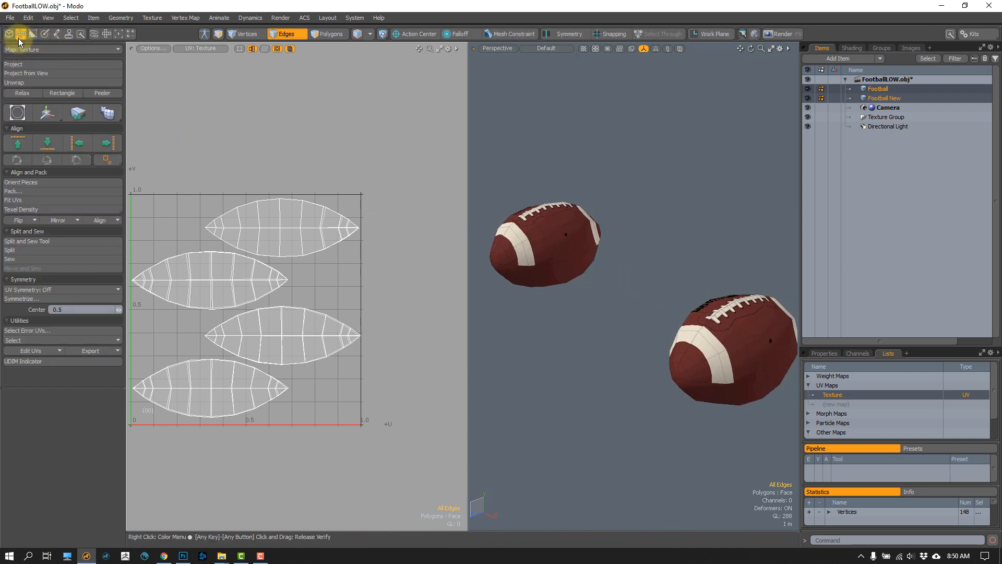
left_click_drag(321, 300, 306, 300, "ctrl+alt")
left_click_drag(562, 255, 557, 238, "alt+shift")
key("3")
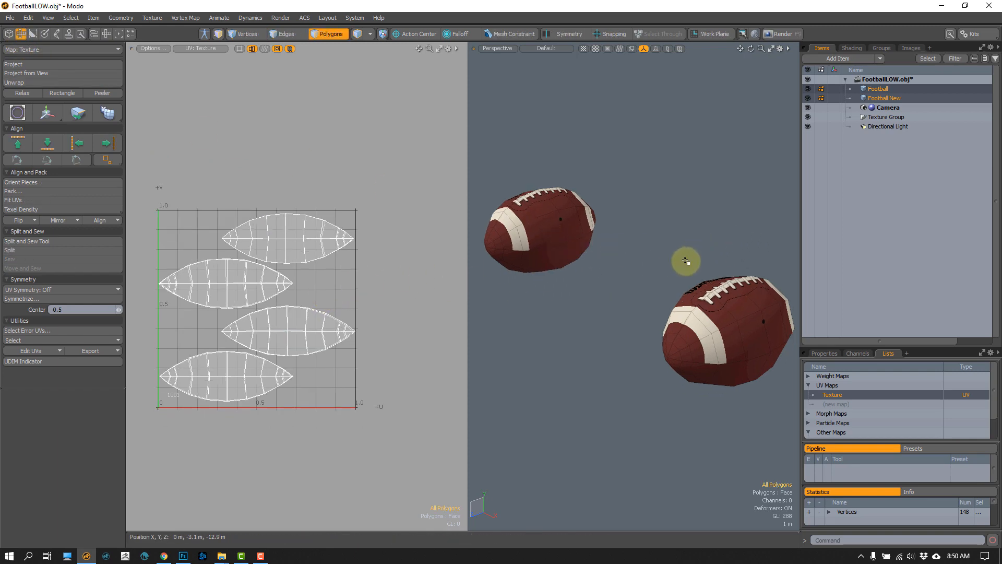
left_click_drag(262, 317, 370, 332, "ctrl+alt")
mouse_move(370, 332)
left_mouse_down("alt+shift")
mouse_move(350, 301)
mouse_move(251, 307)
left_mouse_up("alt+shift")
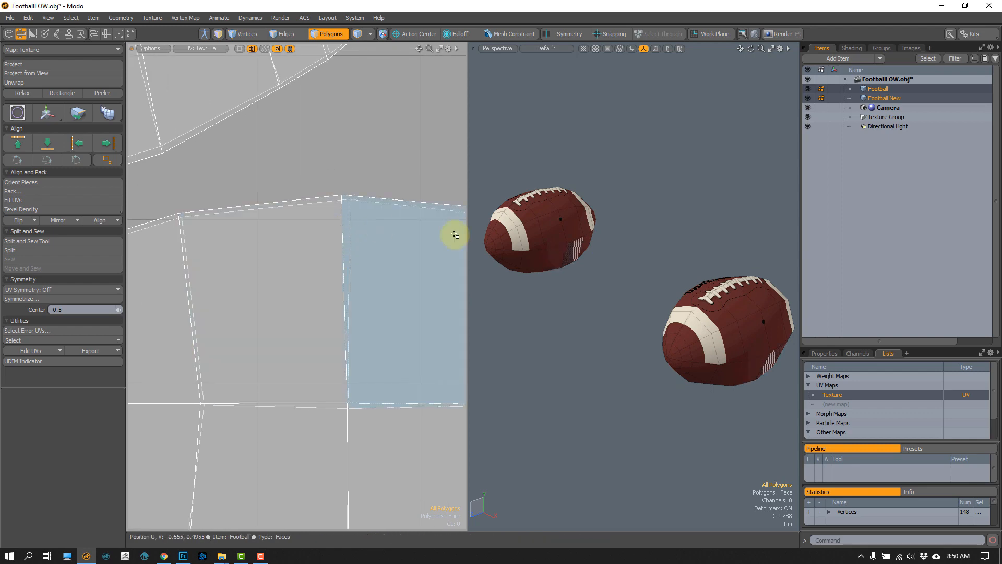
Step: Select all polygons of Football New and offset its UV islands by about U 0.0526 and V -0.0288
left_click_drag(602, 321, 553, 307, "ctrl+alt")
mouse_move(680, 275)
right_mouse_down()
mouse_move(630, 298)
mouse_move(689, 318)
mouse_move(687, 306)
right_mouse_up()
key("w")
mouse_move(348, 319)
left_mouse_down("ctrl+alt")
mouse_move(300, 303)
mouse_move(327, 291)
left_mouse_up("ctrl+alt")
left_click_drag(314, 343, 298, 336, "ctrl+alt")
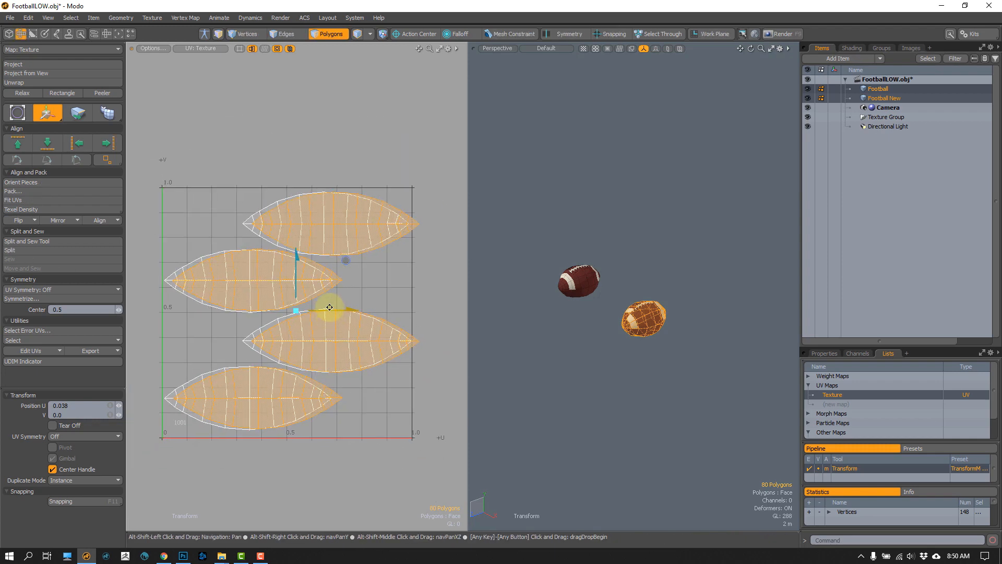
left_click_drag(329, 307, 320, 271, "alt+shift")
left_click_drag(338, 223, 339, 228)
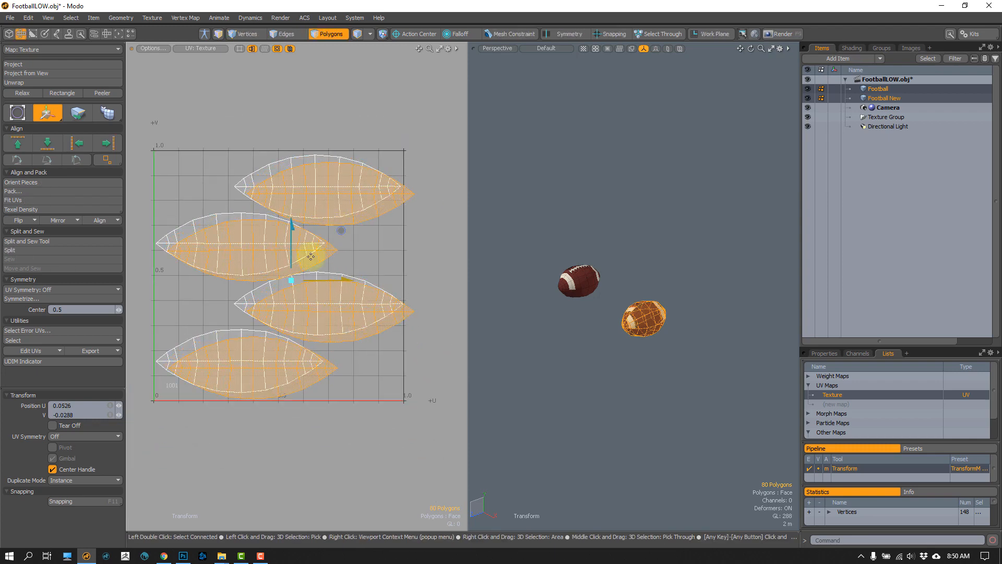
key("q")
key("Escape")
scroll(274, 320, "down", 1)
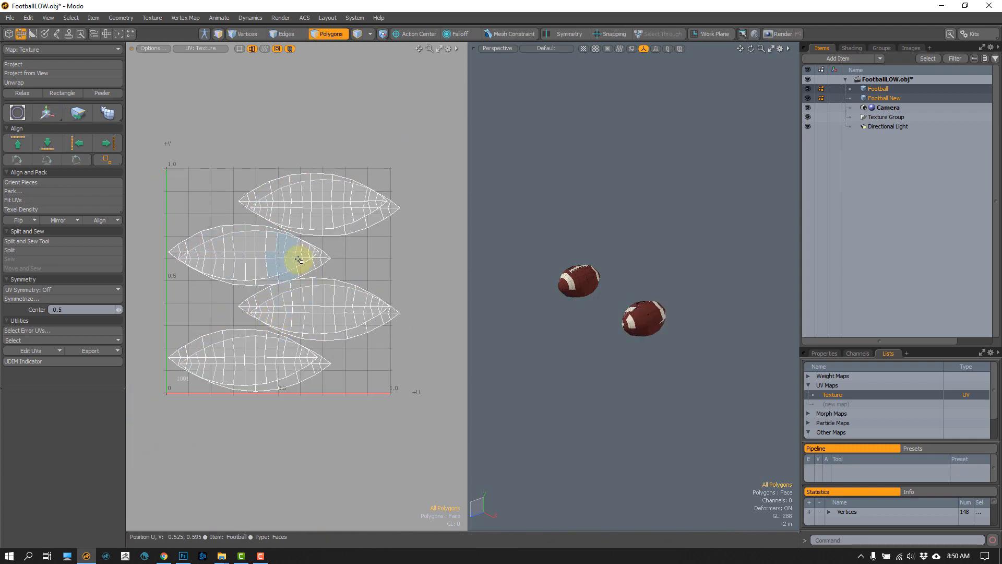
Step: Review the UV view's display options and examine the overlapping islands of both footballs
left_click(155, 49)
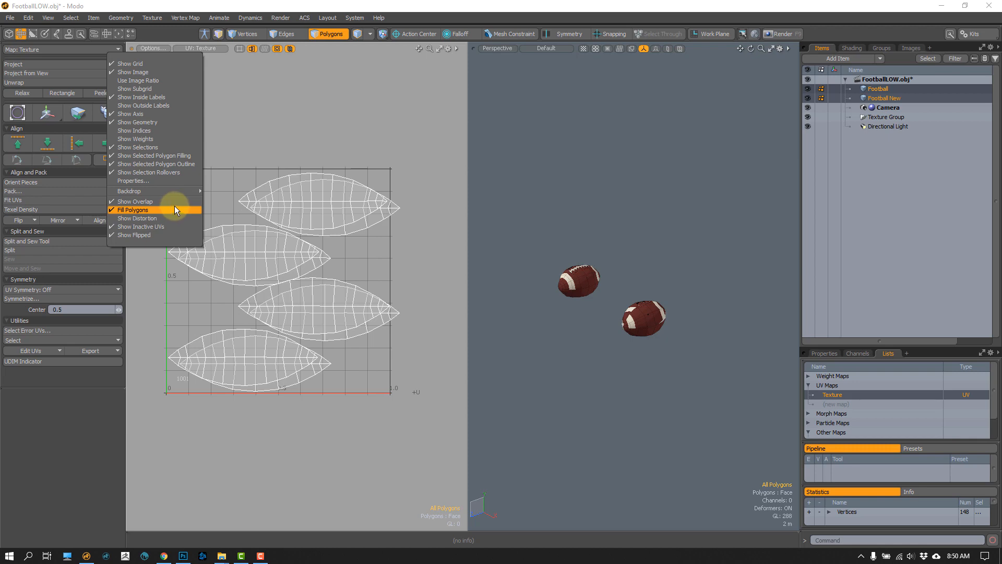
left_click(248, 142)
scroll(309, 222, "up", 3)
left_click_drag(309, 243, 333, 208, "alt+shift")
scroll(314, 214, "up", 2)
scroll(326, 172, "up", 4)
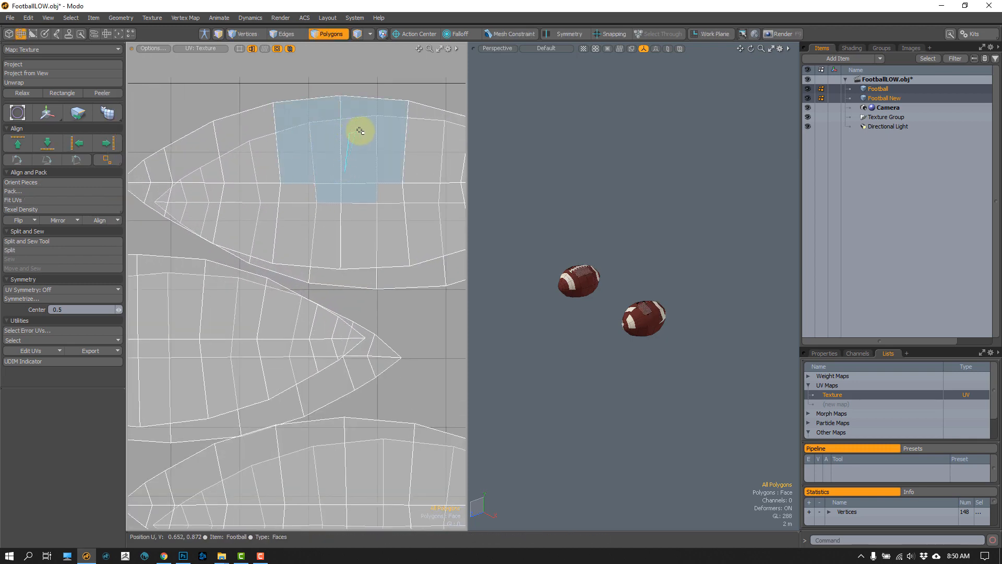
scroll(329, 220, "down", 1)
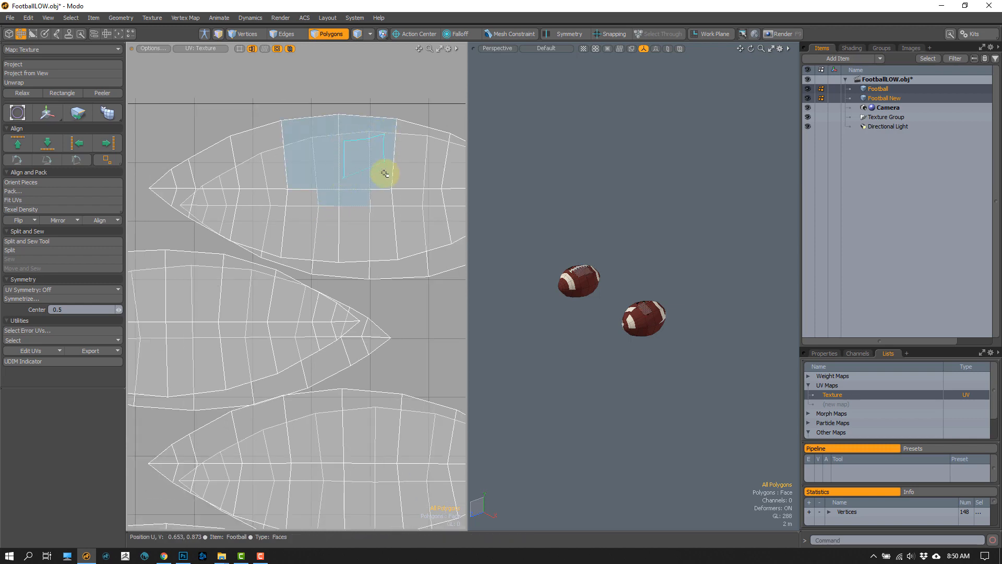
scroll(327, 199, "down", 4)
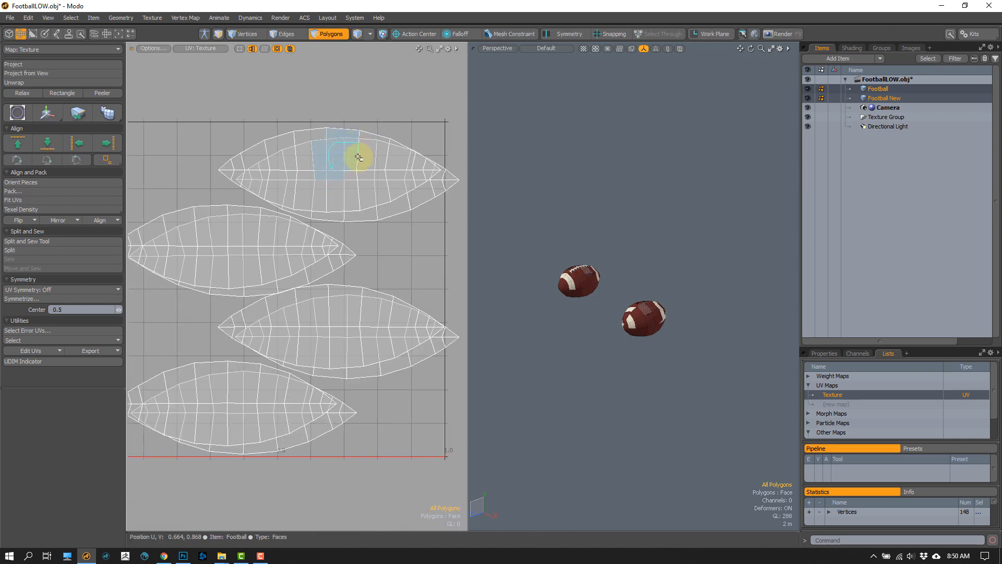
scroll(331, 180, "down", 2)
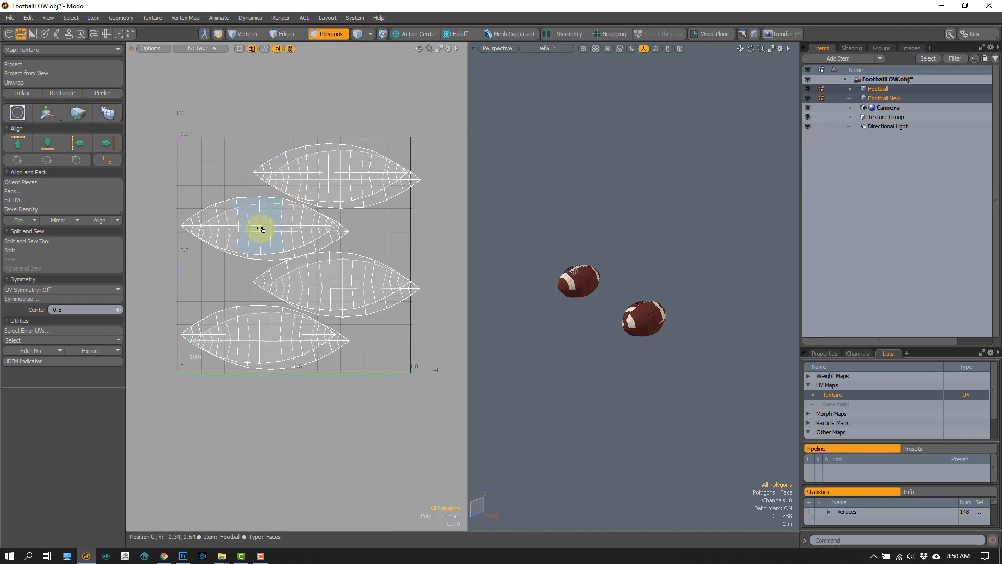
Step: Reselect Football New's polygons, scale its UV islands down slightly and shift them about U 0.02 and V -0.005
mouse_move(668, 267)
right_mouse_down()
mouse_move(635, 365)
mouse_move(683, 279)
right_mouse_up()
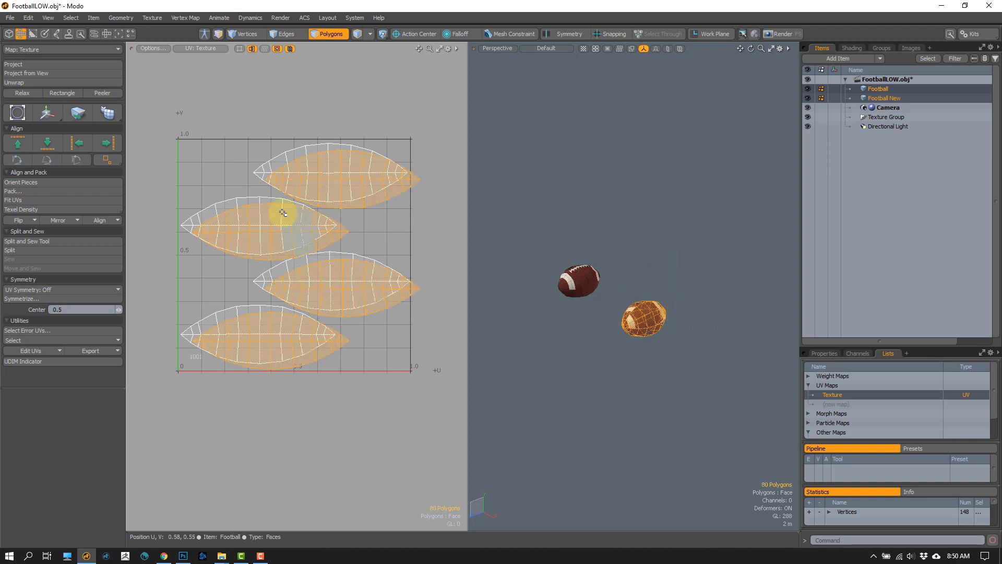
scroll(314, 246, "up", 1)
key("y")
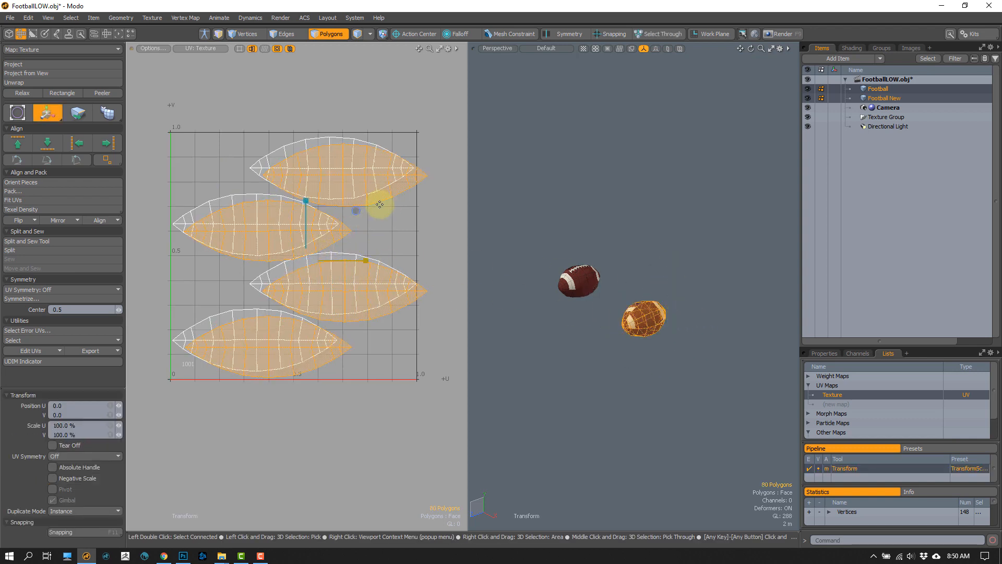
mouse_move(356, 211)
left_mouse_down()
mouse_move(343, 214)
mouse_move(361, 217)
left_mouse_up()
key("w")
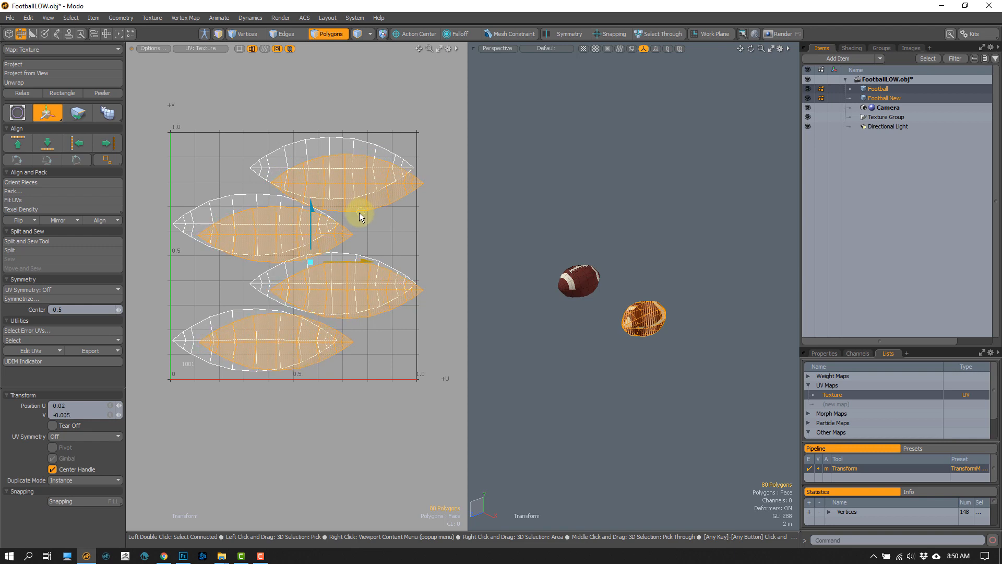
Step: Undo the last UV transforms on Football New, then scale its UV islands down about their local action centers
key("ctrl+z")
key("ctrl+z")
key("ctrl+z")
key("ctrl+z")
key("alt+a")
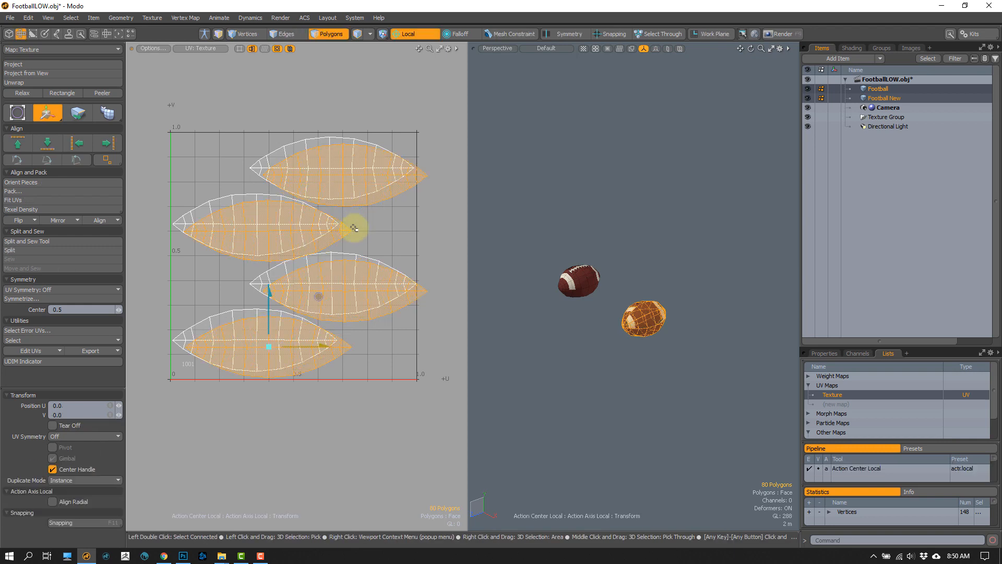
key("r")
left_click_drag(321, 308, 309, 311)
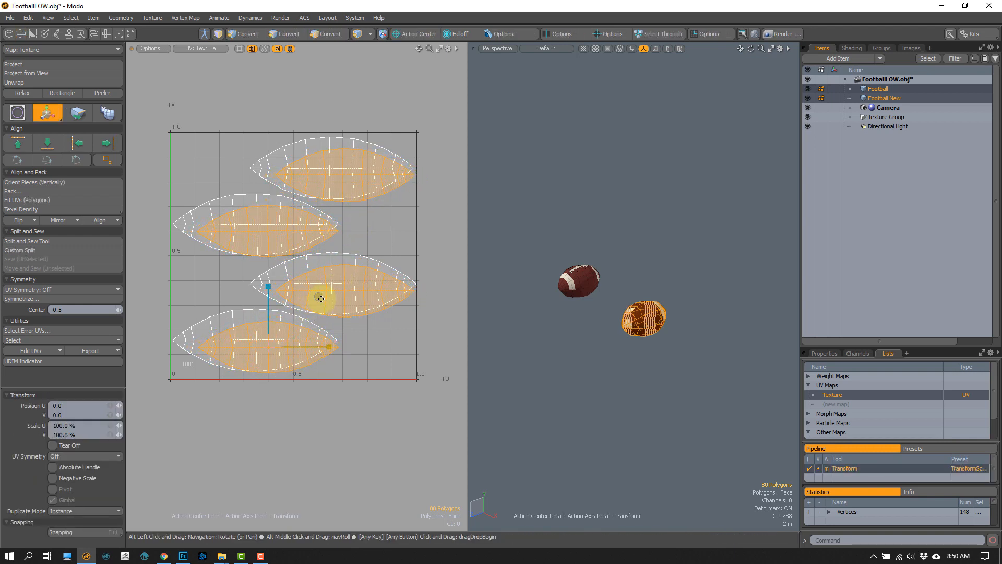
Step: Clear the local action center and offset Football New's UV islands by about U 0.0396 and V -0.0249
key("alt+a")
key("w")
left_click_drag(359, 211, 364, 216)
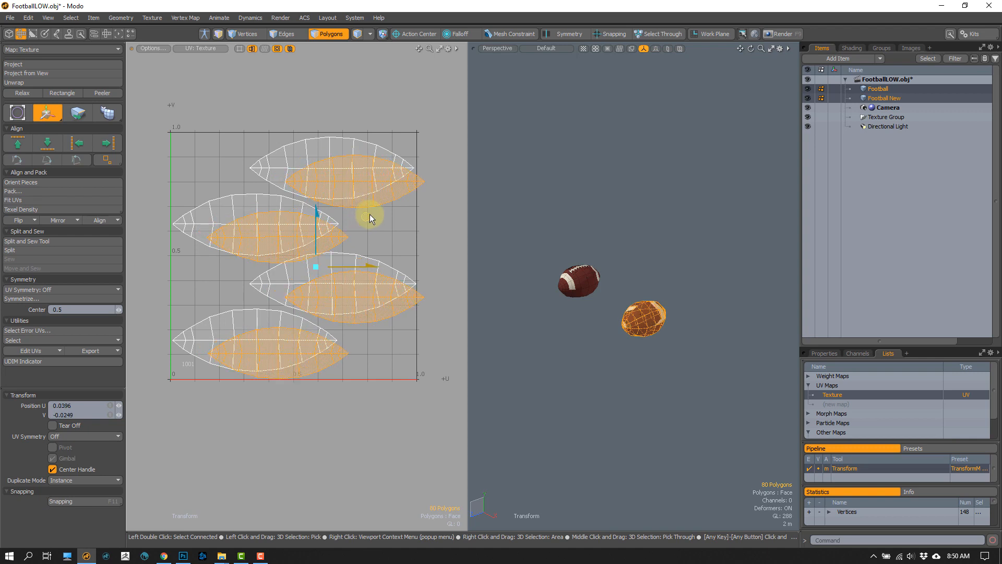
key("q")
left_click(377, 235)
scroll(354, 304, "down", 2)
left_click_drag(359, 277, 349, 255, "alt")
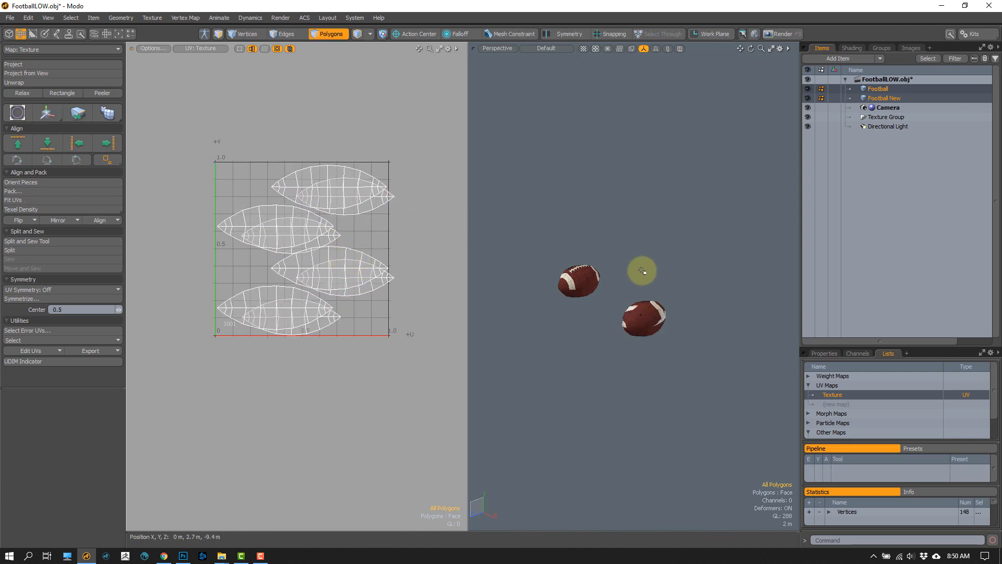
Step: Select all polygons of each football in turn and compare their mismatched UV islands and textures
scroll(616, 312, "up", 1)
left_click_drag(615, 314, 684, 303, "alt")
mouse_move(688, 247)
right_mouse_down()
mouse_move(698, 305)
mouse_move(688, 269)
right_mouse_up()
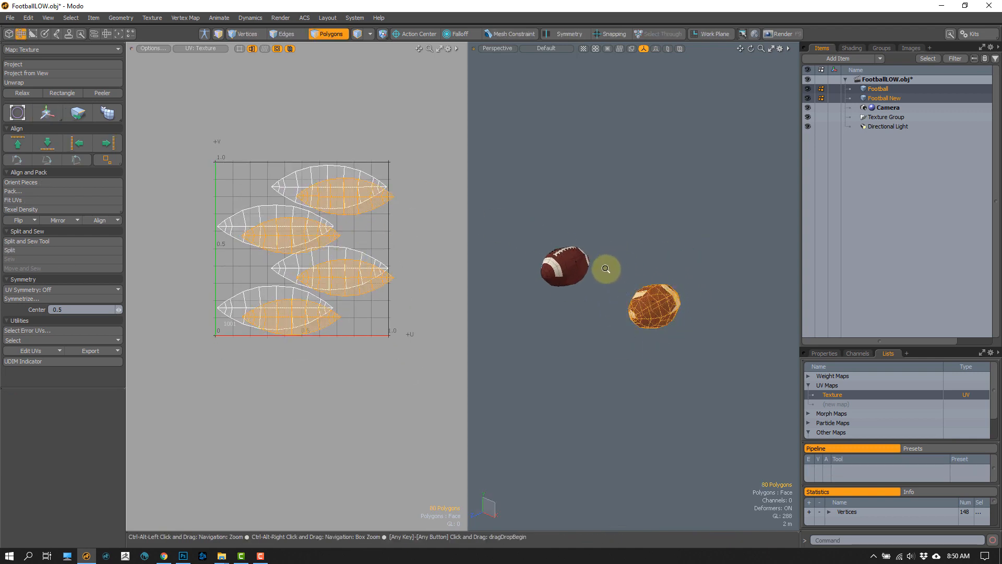
left_click_drag(605, 269, 611, 269, "ctrl+alt")
right_click_drag(596, 214, 608, 251)
mouse_move(591, 259)
left_mouse_down("ctrl+alt")
mouse_move(606, 258)
mouse_move(593, 222)
left_mouse_up("ctrl+alt")
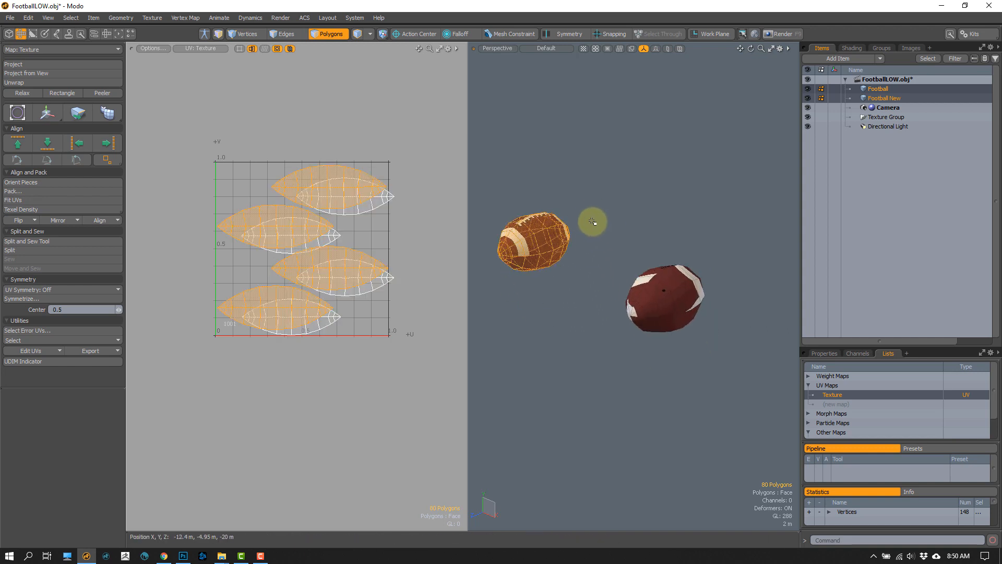
left_click(604, 226)
left_click_drag(564, 255, 575, 264, "ctrl+alt")
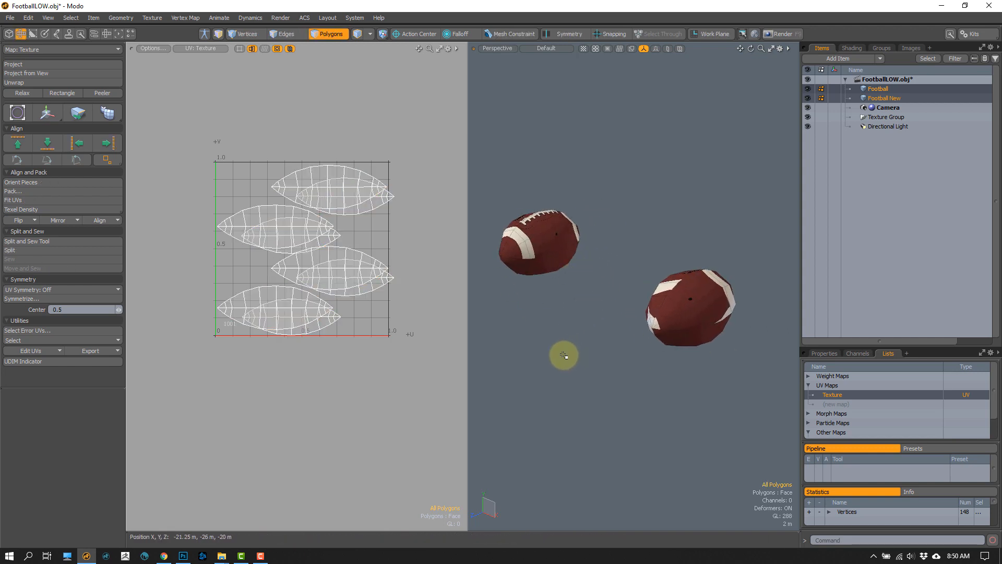
Step: Review the UV editing commands and examine the tip of the original football up close
left_click(46, 353)
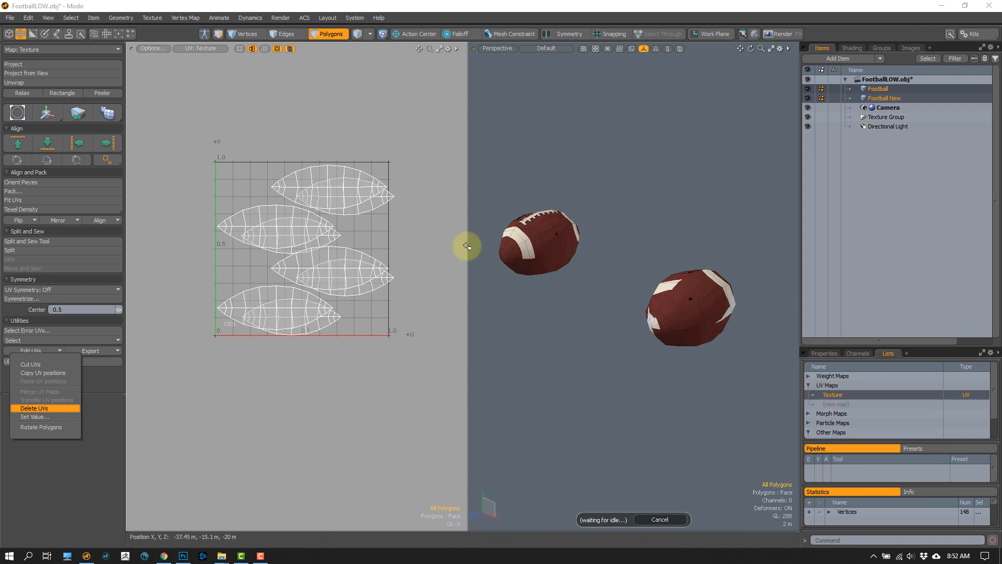
left_click(630, 340)
left_click_drag(511, 258, 520, 263, "alt")
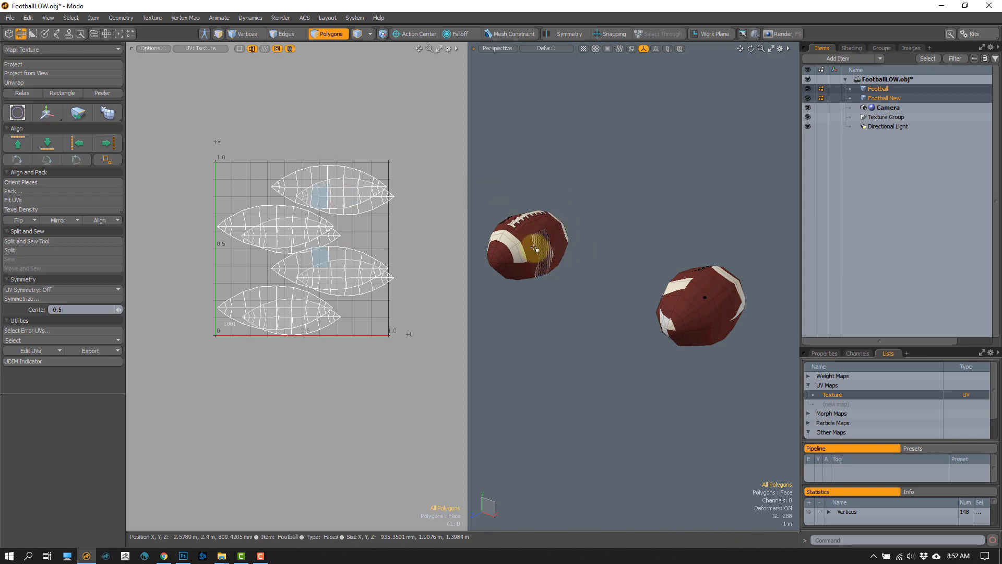
left_click_drag(497, 265, 505, 254, "alt")
scroll(504, 255, "up", 3)
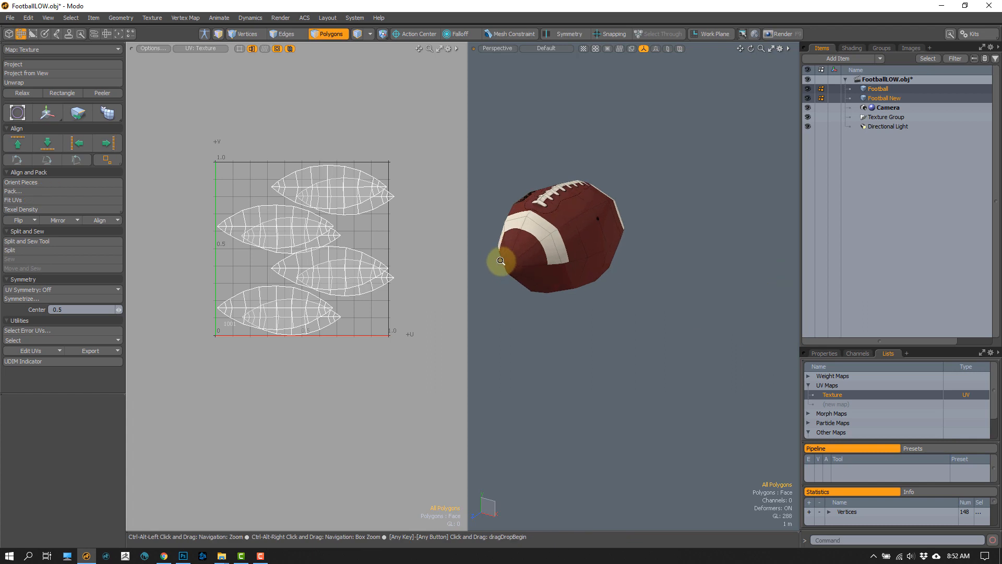
middle_click_drag(641, 162, 666, 230)
left_click(666, 230)
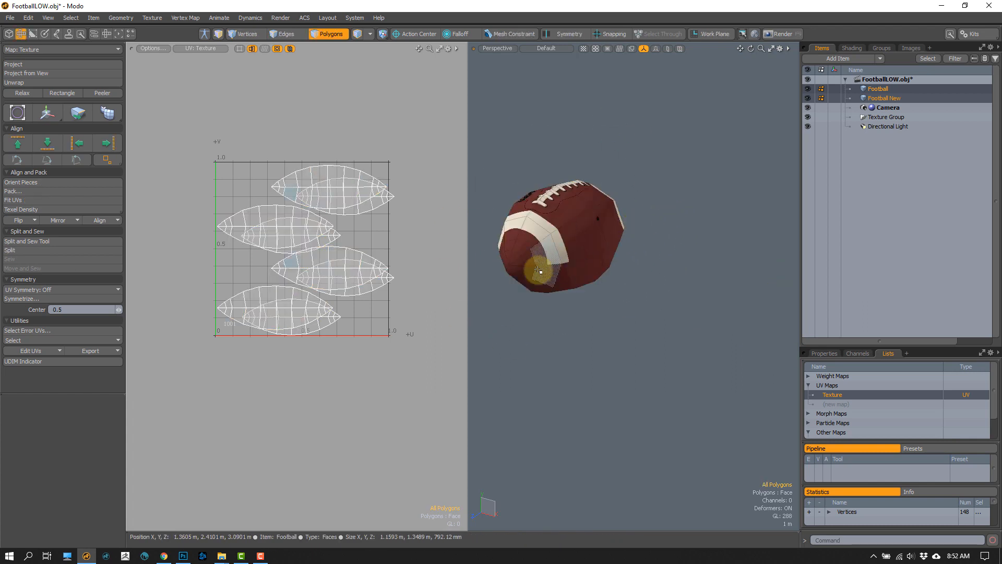
Step: Try selecting two adjacent polygons near the original football's tip and compare them with the same area on Football New
left_click_drag(523, 248, 530, 241)
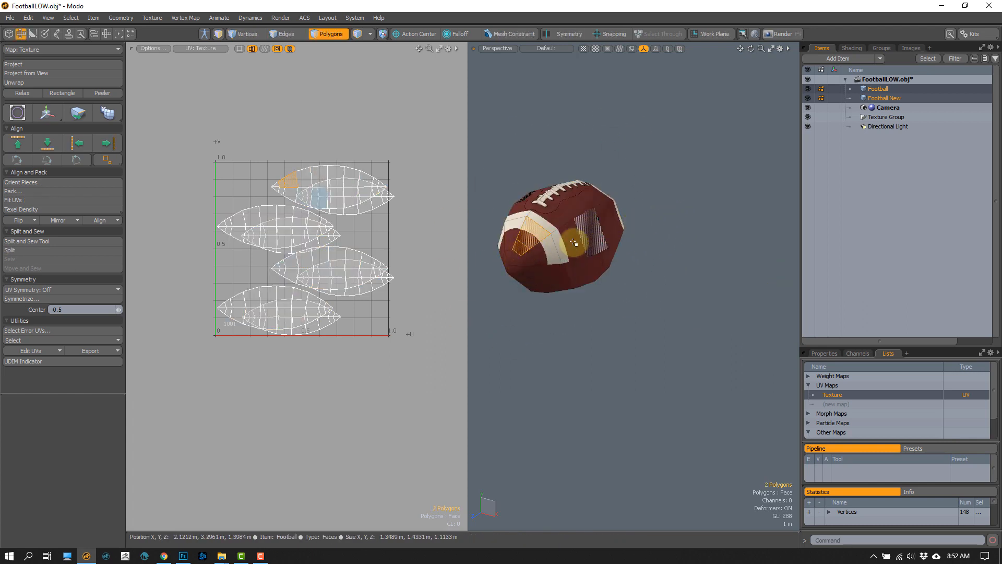
left_click(699, 278)
scroll(656, 295, "down", 2)
left_click_drag(666, 272, 604, 251, "alt+shift")
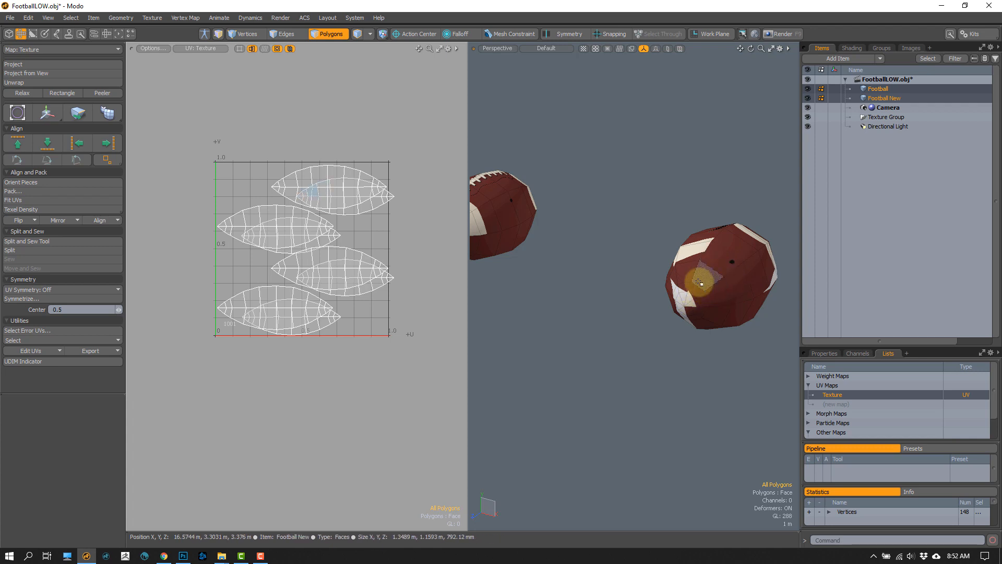
left_click_drag(511, 258, 607, 244, "alt+shift")
Step: Select two adjacent tip polygons on the original football and the matching two on Football New, then transfer the UV positions
left_click_drag(534, 202, 539, 257, "ctrl+alt")
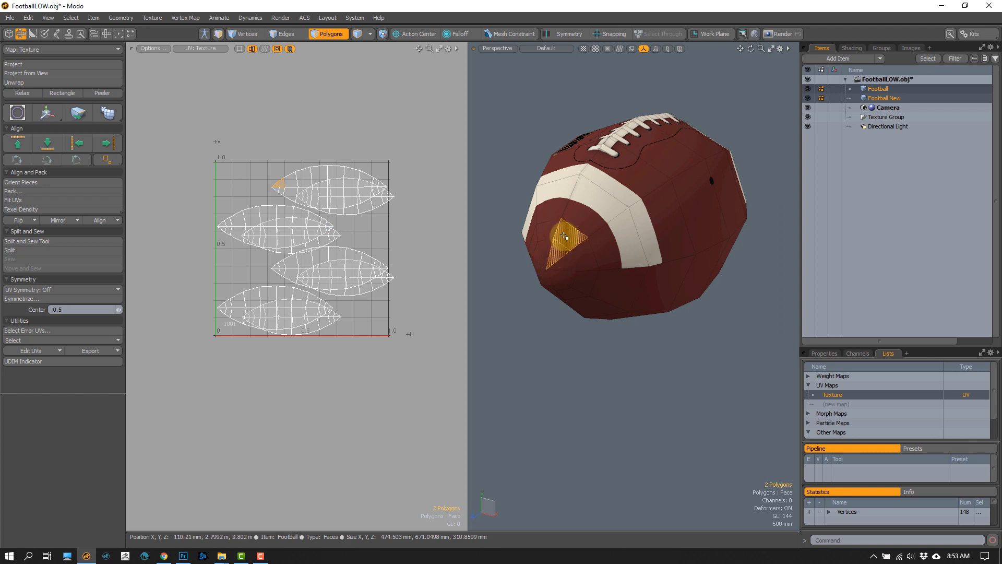
left_click_drag(582, 277, 579, 264, "ctrl+alt")
left_click_drag(664, 275, 538, 234, "alt+shift")
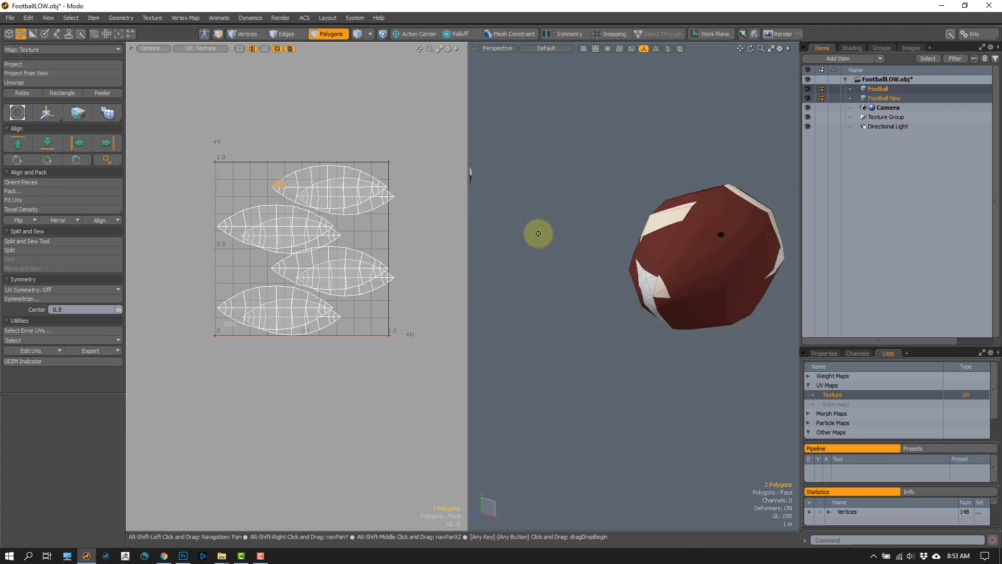
mouse_move(644, 273)
left_mouse_down("ctrl+alt")
mouse_move(637, 284)
mouse_move(646, 284)
left_mouse_up("ctrl+alt")
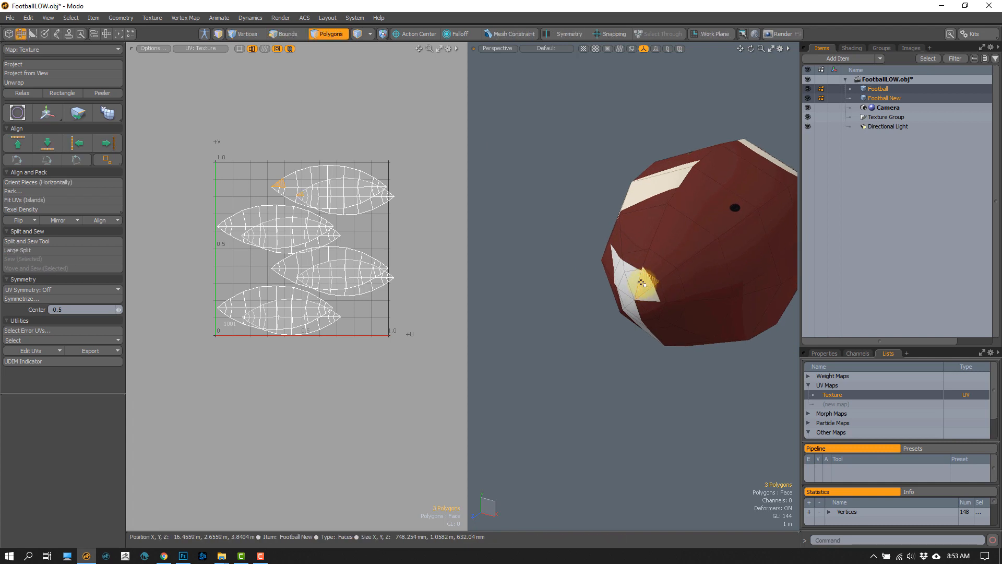
left_click_drag(544, 313, 543, 248, "ctrl+alt")
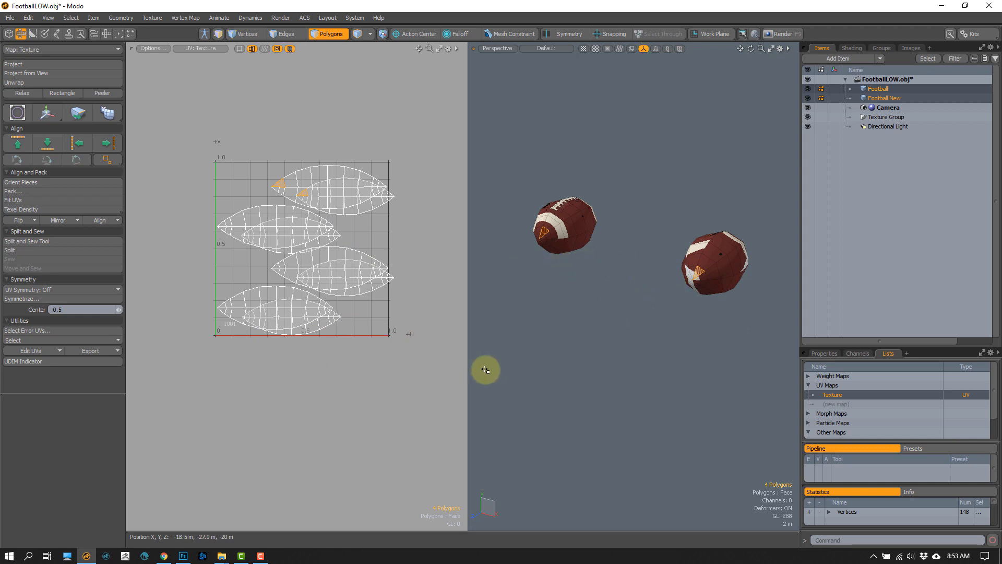
left_click(57, 351)
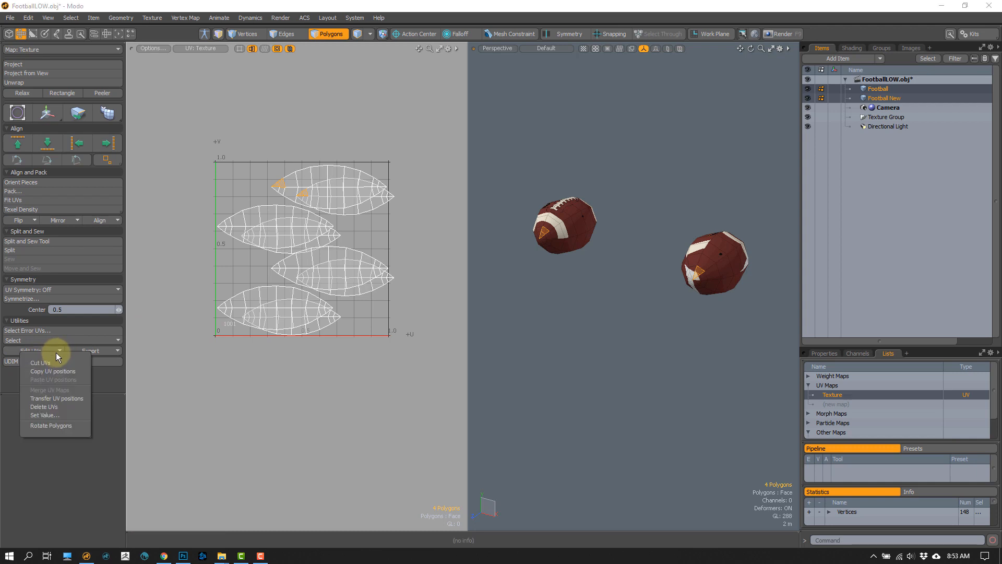
left_click(67, 398)
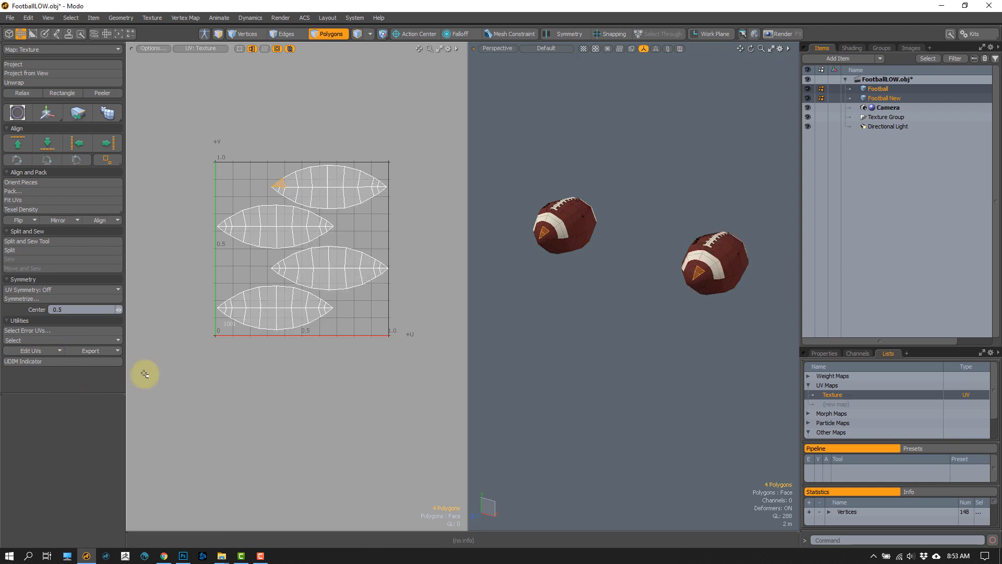
Step: Select all polygons of Football New, then those of the original football, to compare their UV layouts
left_click(619, 308)
mouse_move(778, 200)
middle_mouse_down()
mouse_move(759, 315)
mouse_move(780, 215)
middle_mouse_up()
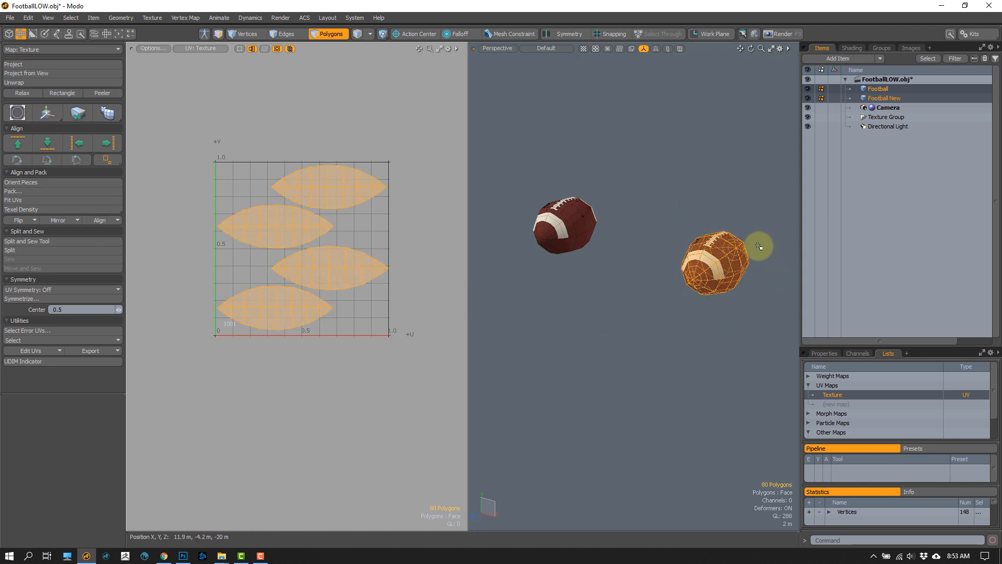
left_click(591, 276)
mouse_move(623, 179)
middle_mouse_down()
mouse_move(561, 161)
mouse_move(618, 178)
middle_mouse_up()
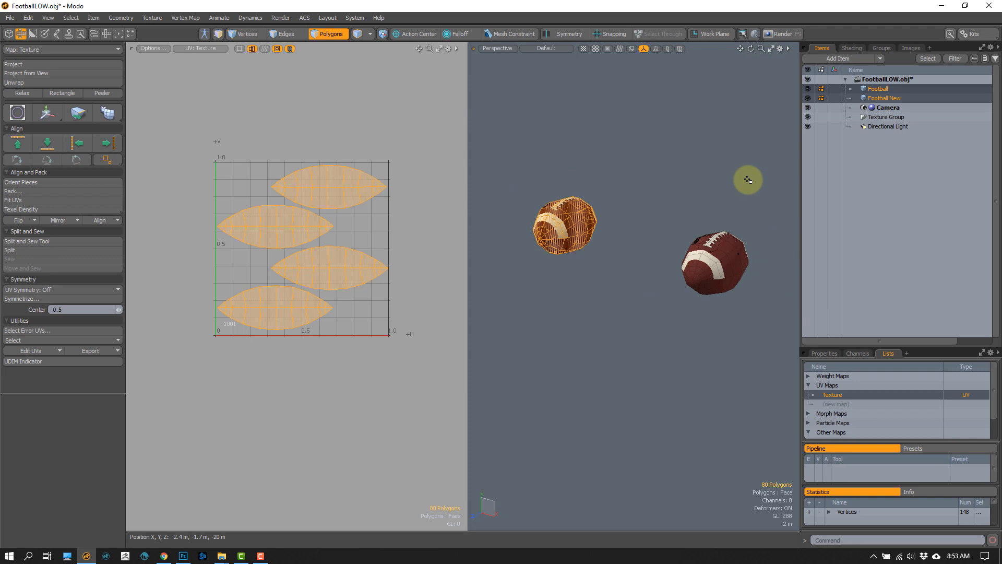
Step: Activate only Football New and try offsetting its uppermost UV island by about U 0.0045 and V -0.0024
left_click(879, 99)
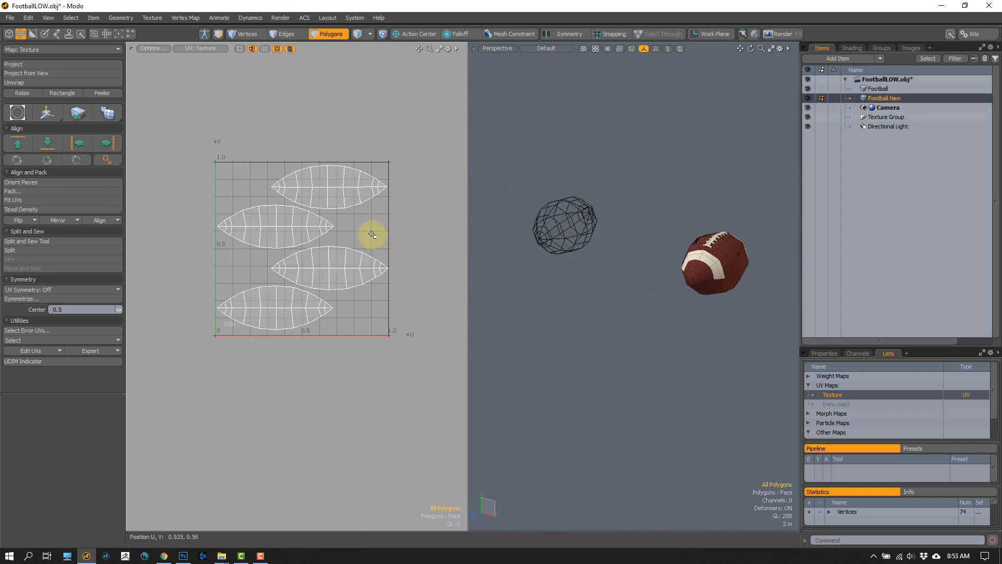
double_click(332, 176)
scroll(332, 177, "up", 8)
key("w")
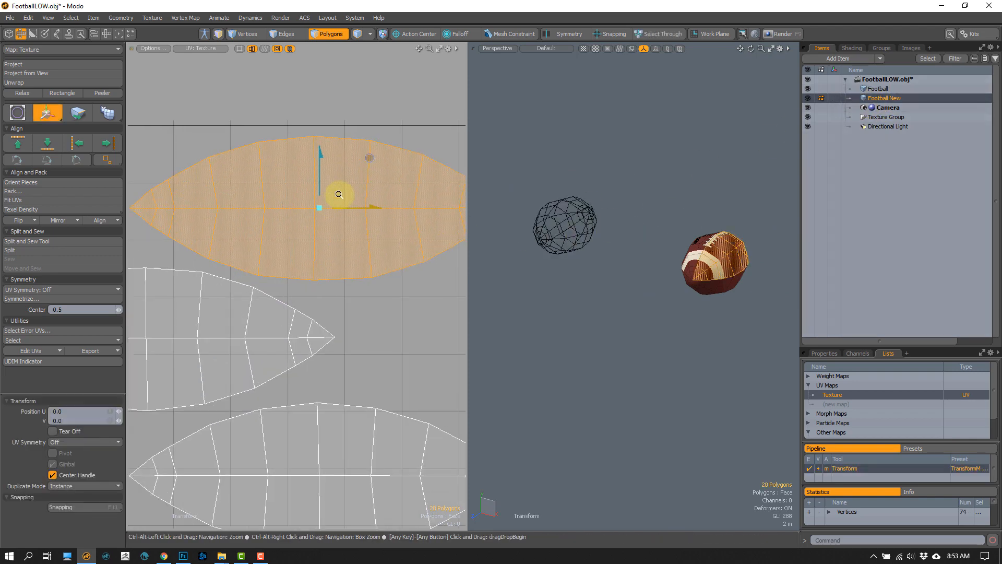
left_click_drag(363, 197, 369, 200)
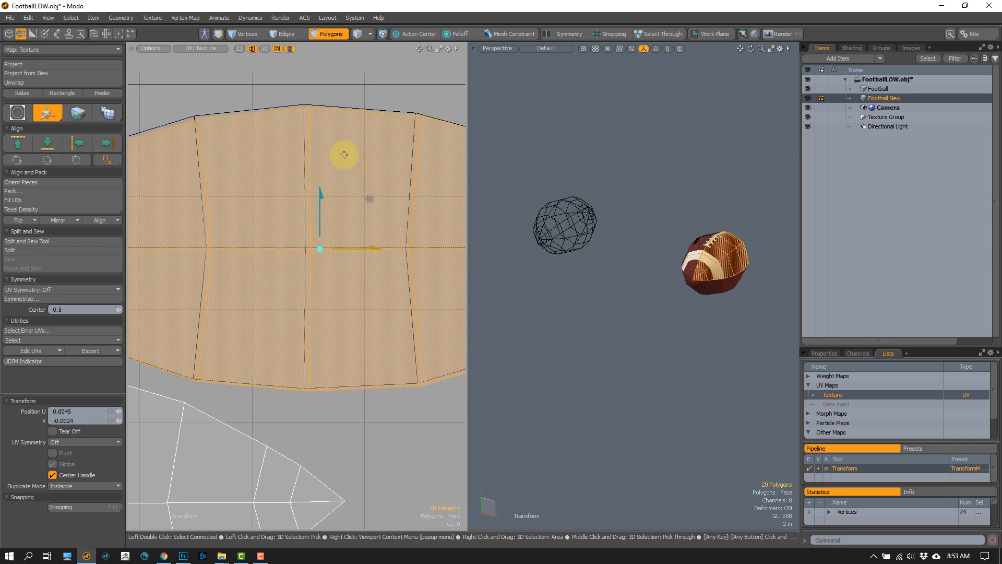
key("q")
left_click(340, 89)
scroll(332, 225, "down", 5)
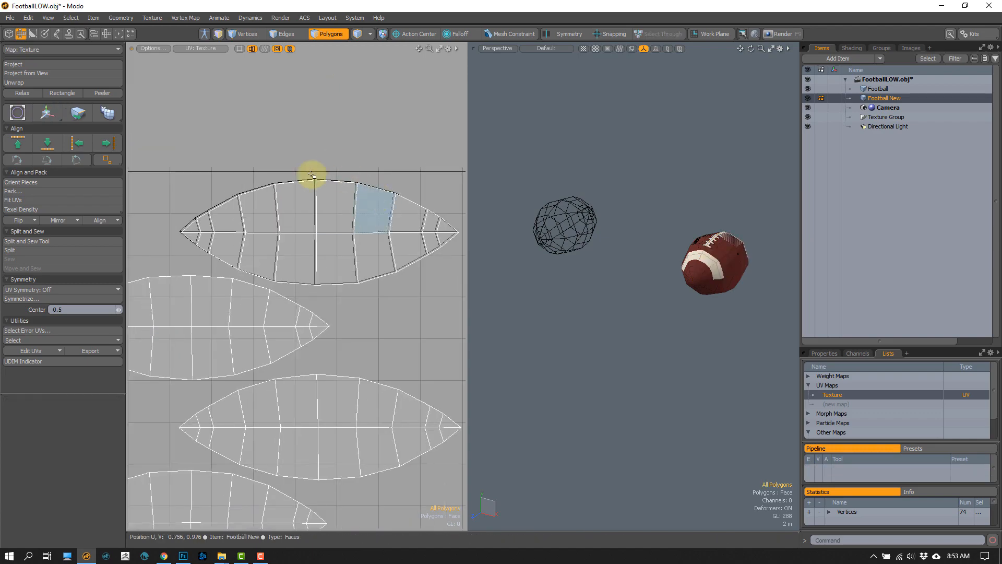
double_click(321, 213)
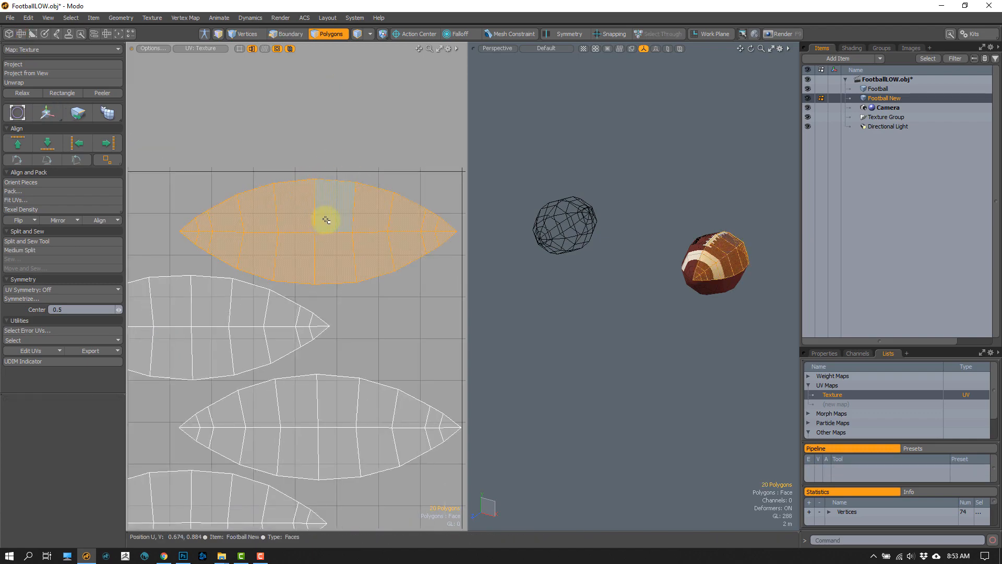
Step: Activate both footballs in vertex mode, select all their vertices and examine how the two meshes correspond
key("1")
left_click(880, 89, "ctrl")
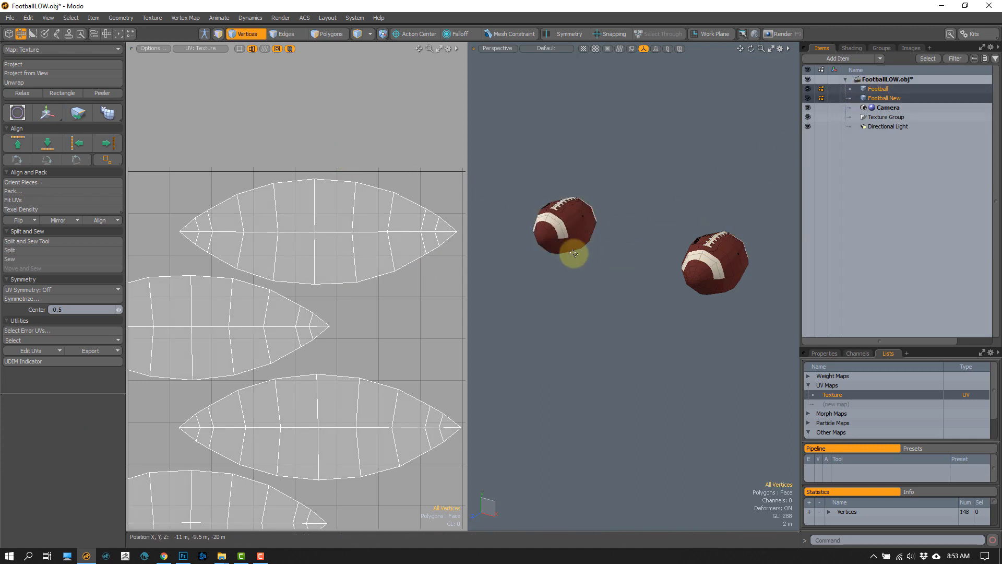
mouse_move(574, 254)
left_mouse_down("alt")
mouse_move(546, 232)
mouse_move(592, 219)
left_mouse_up("alt")
mouse_move(629, 133)
right_mouse_down()
mouse_move(564, 378)
mouse_move(669, 198)
right_mouse_up()
left_click_drag(634, 206, 692, 233, "alt+shift")
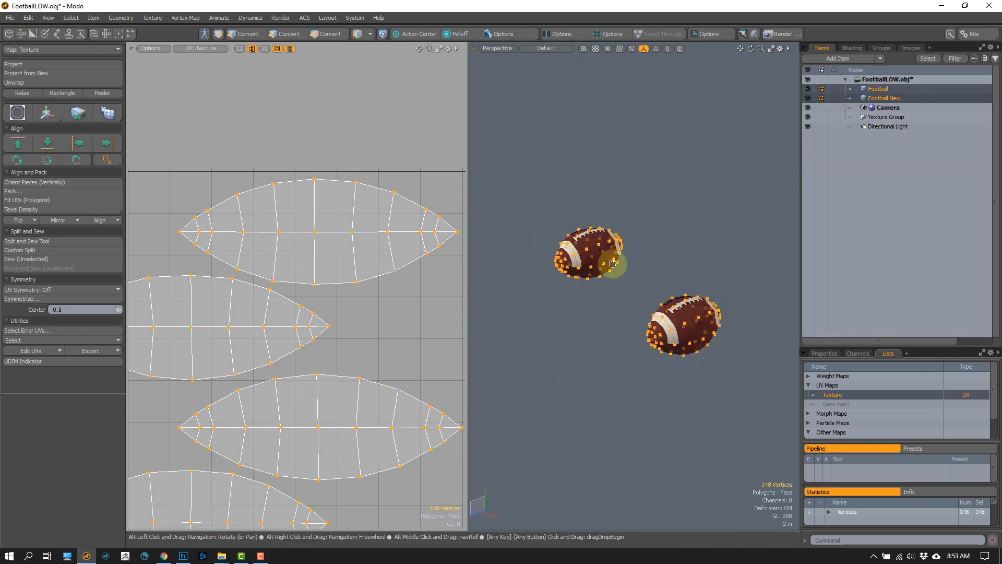
left_click(651, 252)
left_click_drag(613, 264, 673, 224, "alt")
left_click_drag(673, 224, 622, 269, "alt")
left_click_drag(621, 311, 487, 315, "alt")
left_click_drag(581, 331, 505, 302, "ctrl+alt")
Step: Select all polygons of Football New and project its UVs from the current view
key("3")
double_click(653, 269)
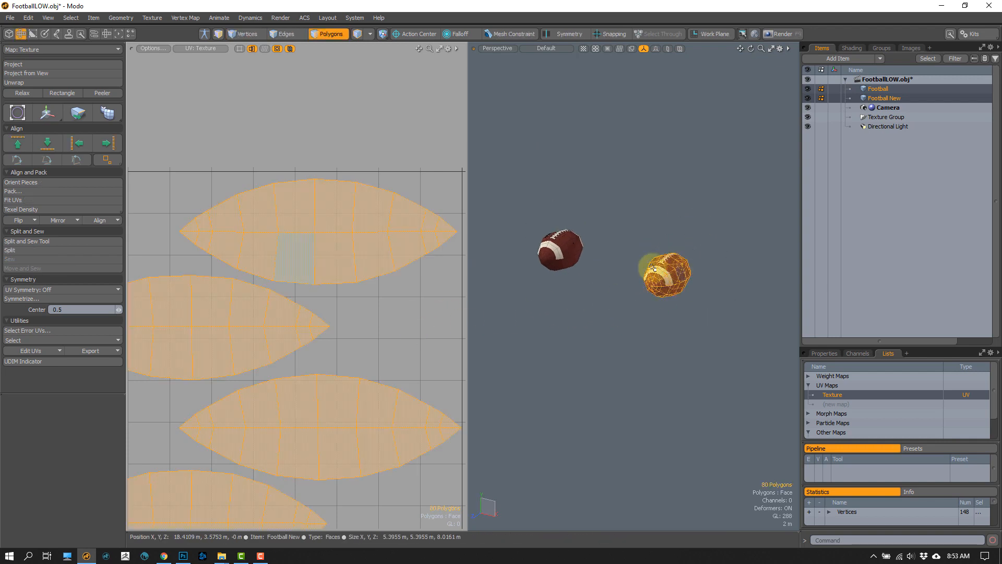
scroll(609, 295, "down", 5)
left_click(31, 74)
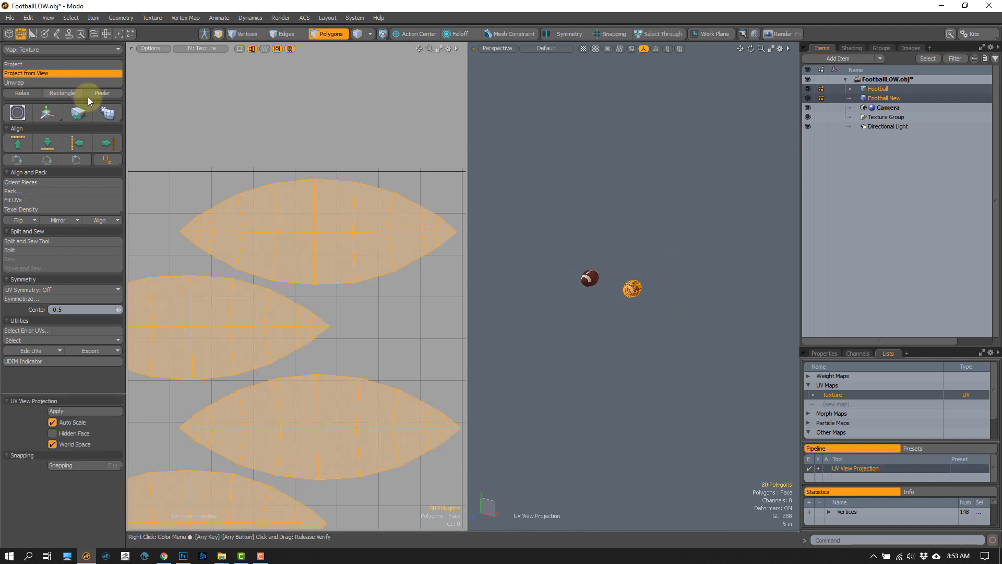
left_click(574, 244)
key("w")
scroll(315, 334, "down", 4)
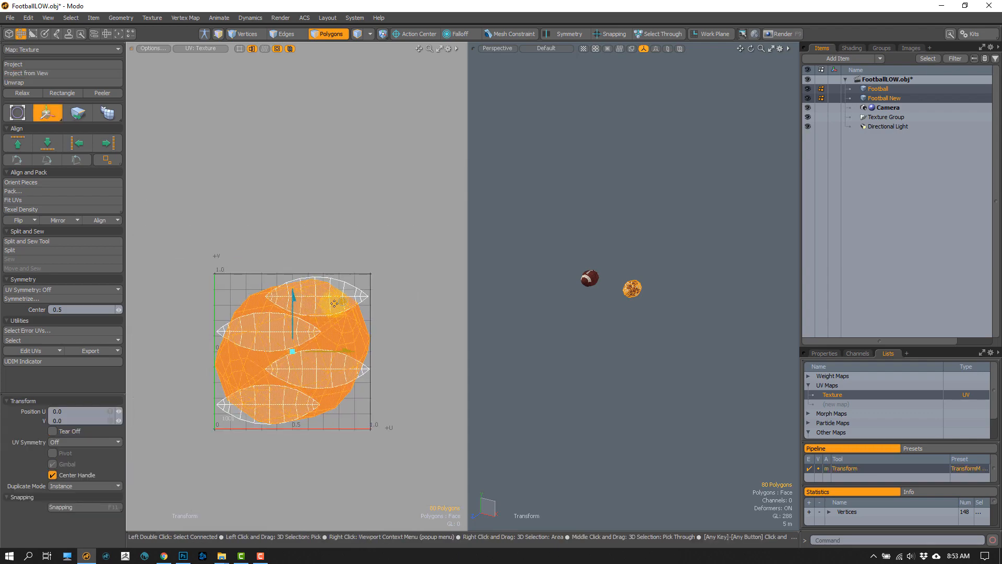
Step: Scale Football New's projected UVs down to a small patch and place it in the UV tile's empty upper-left corner
key("r")
left_click_drag(342, 271, 273, 342)
key("w")
left_click_drag(332, 288, 268, 250)
scroll(254, 273, "up", 3)
key("space")
left_click(254, 258)
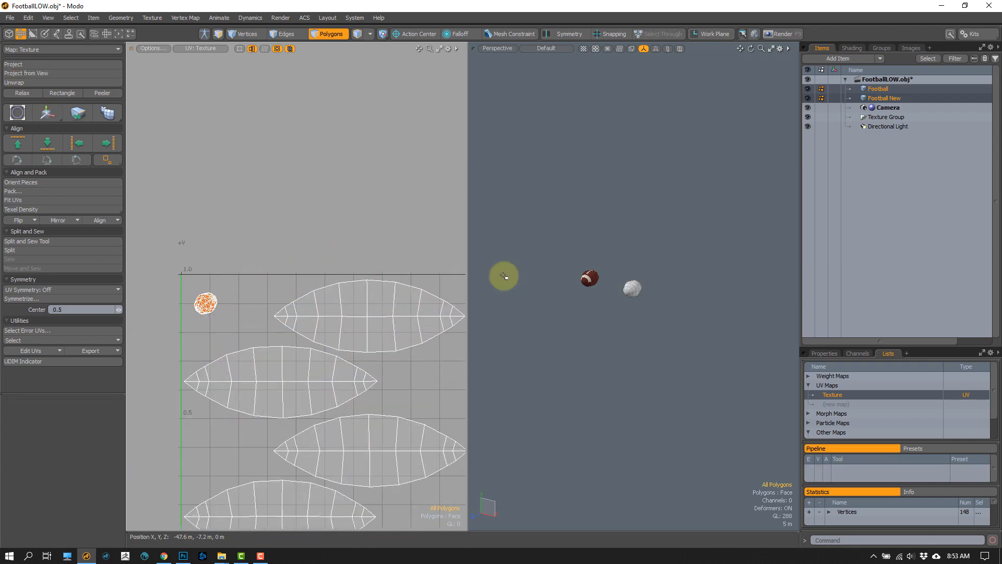
Step: Select the two corresponding adjacent polygons at the nose of both footballs and transfer UV positions from the original to Football New
scroll(568, 292, "up", 6)
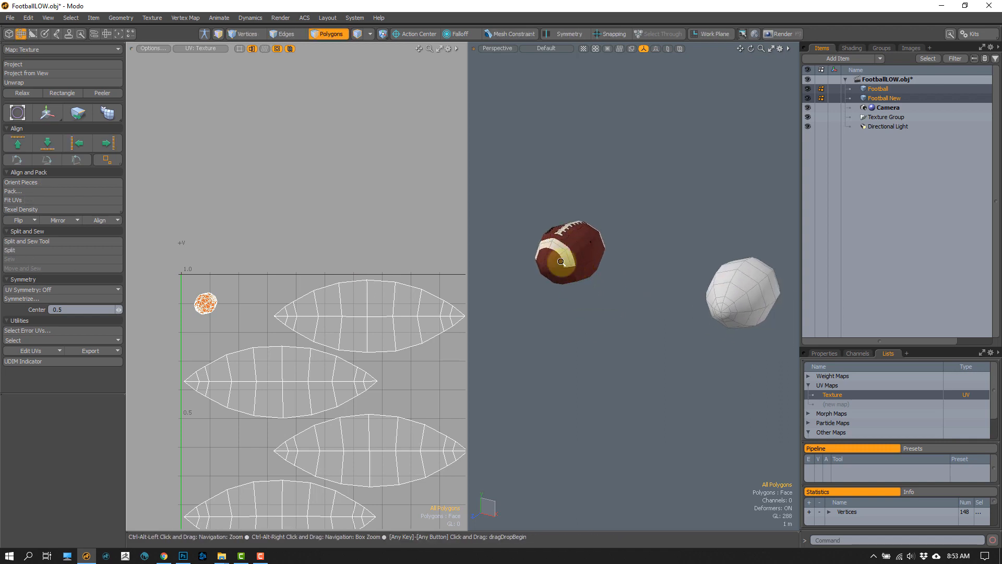
scroll(564, 269, "up", 2)
scroll(561, 262, "up", 2)
left_click_drag(561, 261, 552, 246, "alt+shift")
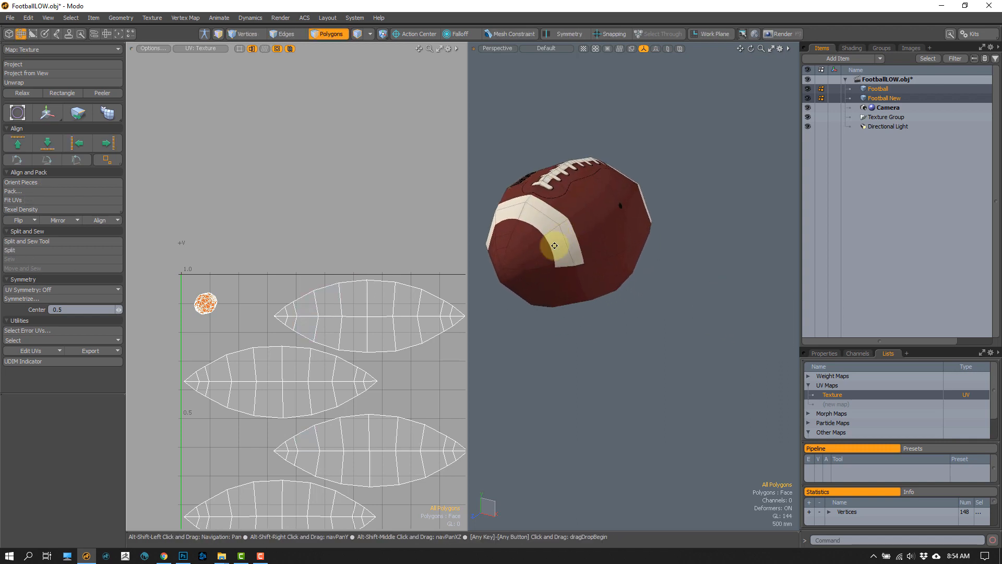
scroll(514, 265, "up", 2)
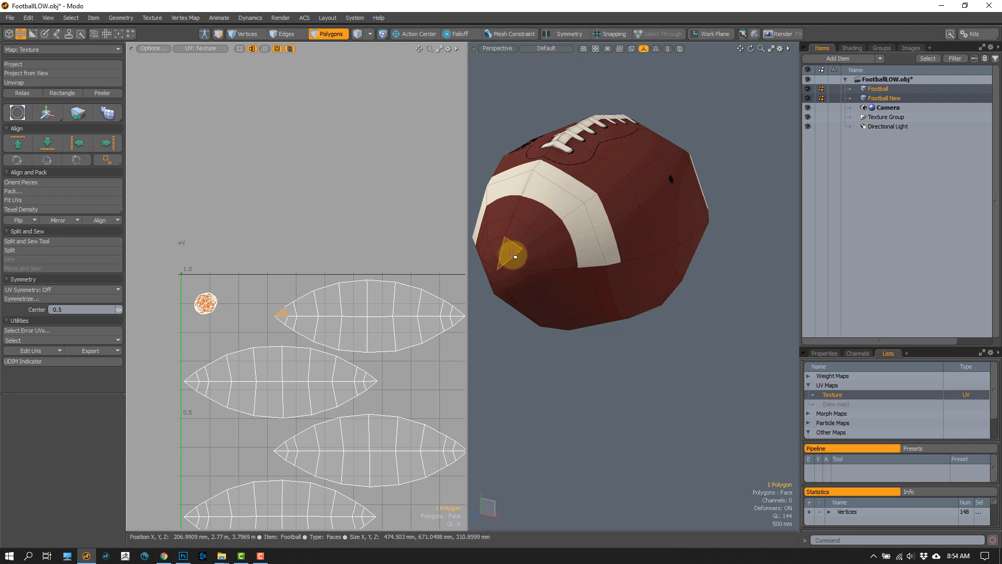
left_click(514, 256, "shift")
scroll(563, 261, "down", 3)
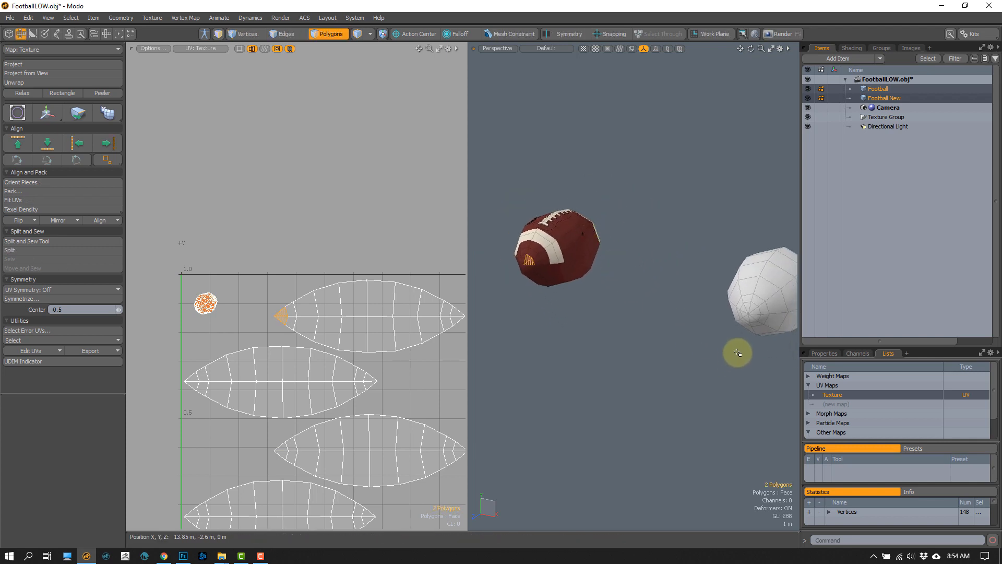
left_click(755, 309, "shift")
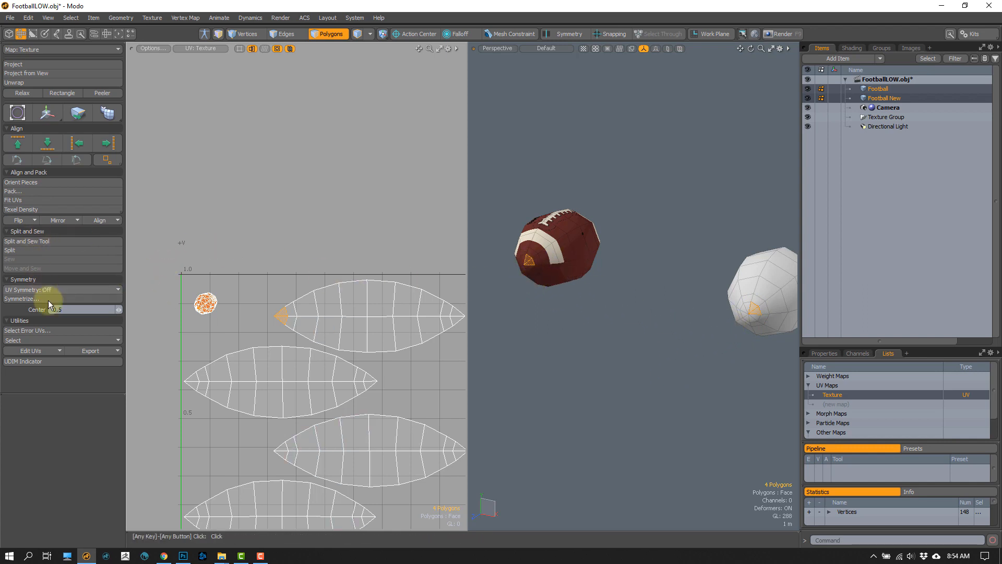
left_click(29, 350)
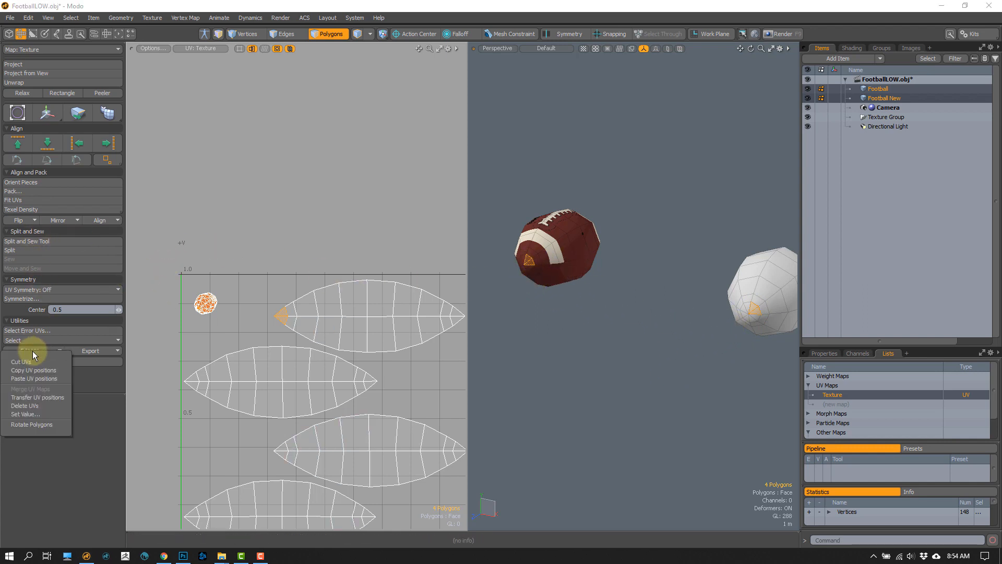
left_click(39, 397)
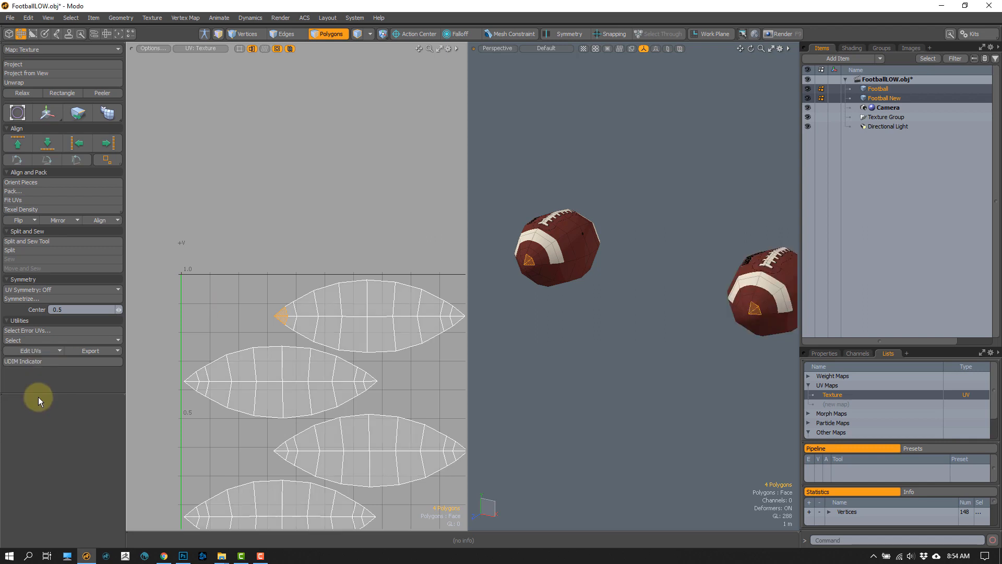
Step: Select the polygons of each football in turn and compare their textures and UV layouts
left_click_drag(656, 353, 603, 343, "alt+shift")
left_click(611, 333)
double_click(766, 278)
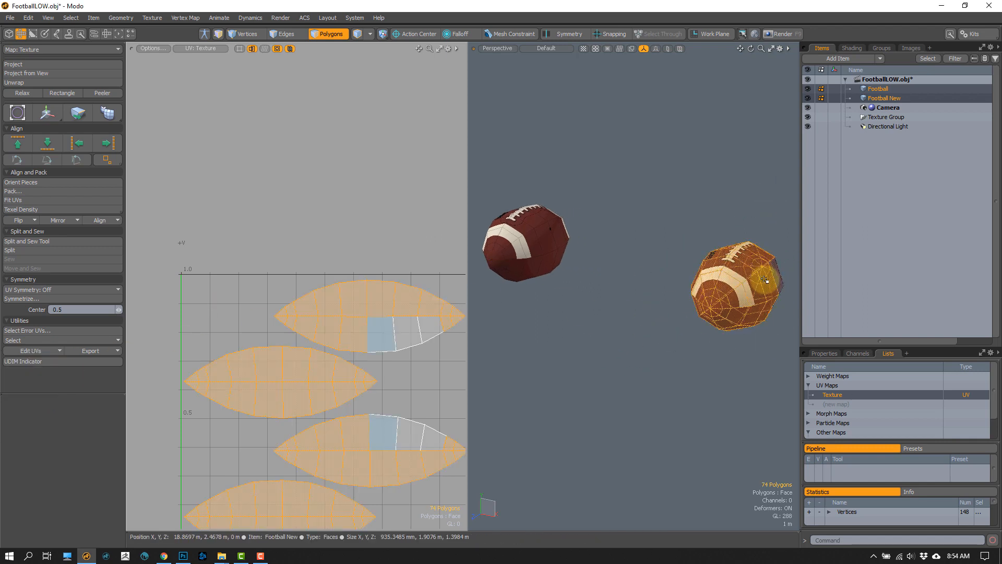
left_click(595, 213)
mouse_move(580, 203)
right_mouse_down()
mouse_move(454, 324)
mouse_move(609, 236)
right_mouse_up()
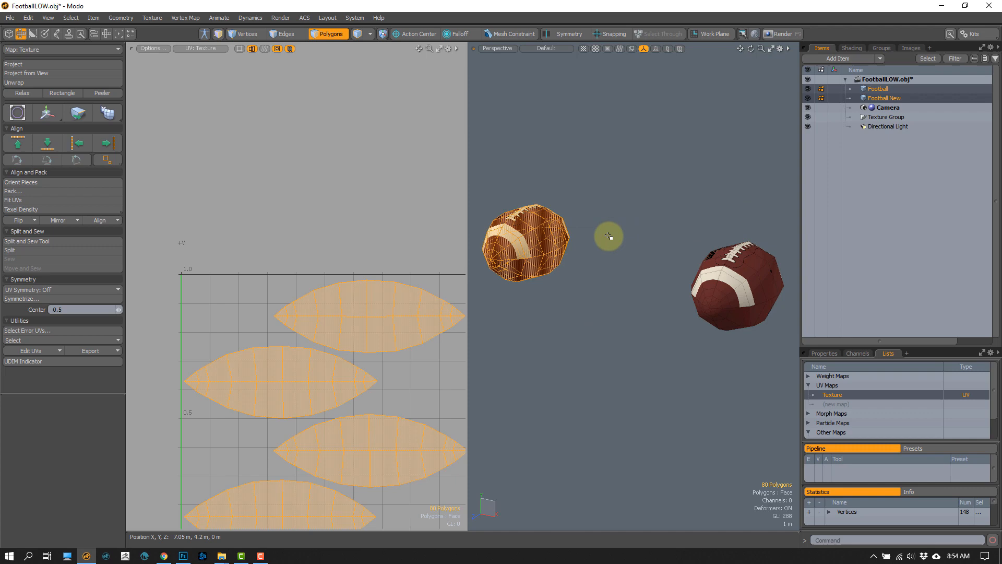
scroll(588, 283, "down", 2)
left_click_drag(589, 261, 587, 243, "alt+shift")
left_click(599, 284)
right_click_drag(781, 211, 766, 297)
Step: Undo the UV transfer and its selections, back to Football New's small projected UV patch
key("ctrl+z")
key("ctrl+z")
key("ctrl+z")
key("ctrl+z")
key("ctrl+z")
key("ctrl+z")
key("ctrl+z")
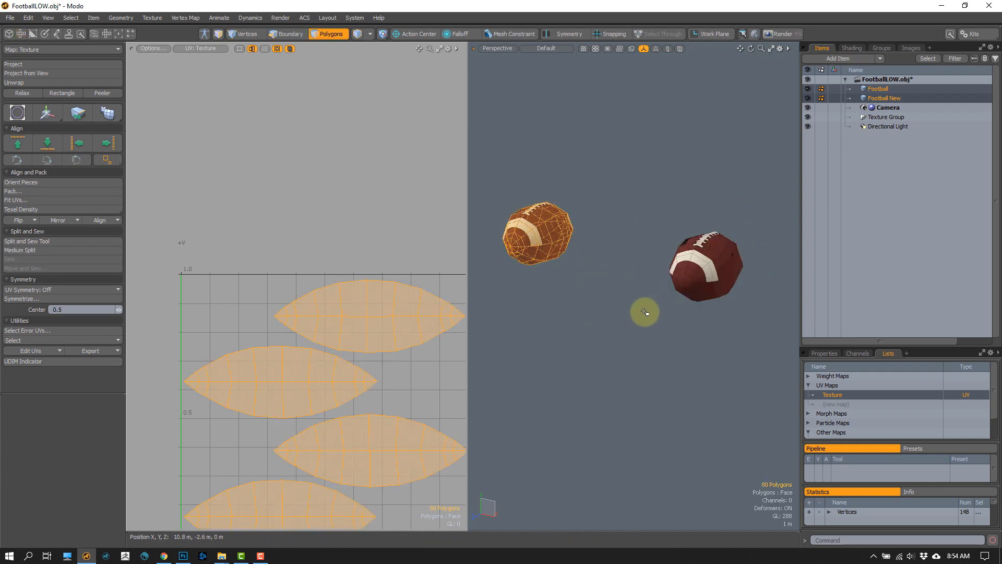
Step: Select all edges of Football New and unwrap its UVs with every edge as a seam
left_click(227, 299)
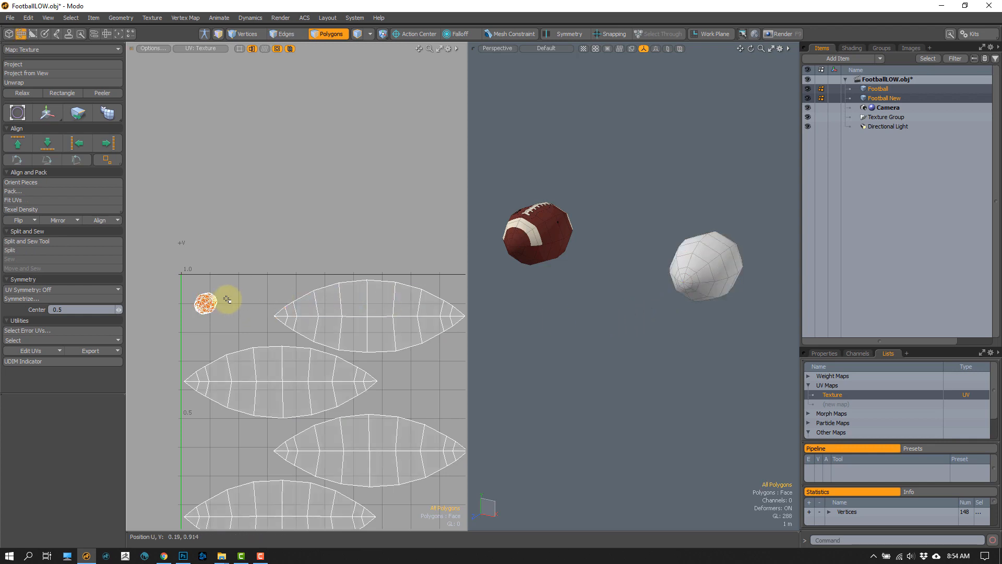
right_click_drag(241, 310, 242, 303)
left_click_drag(202, 309, 228, 273, "ctrl+alt")
right_click_drag(241, 213, 282, 298)
left_click_drag(252, 318, 227, 299, "ctrl+alt")
left_click(231, 296)
key("2")
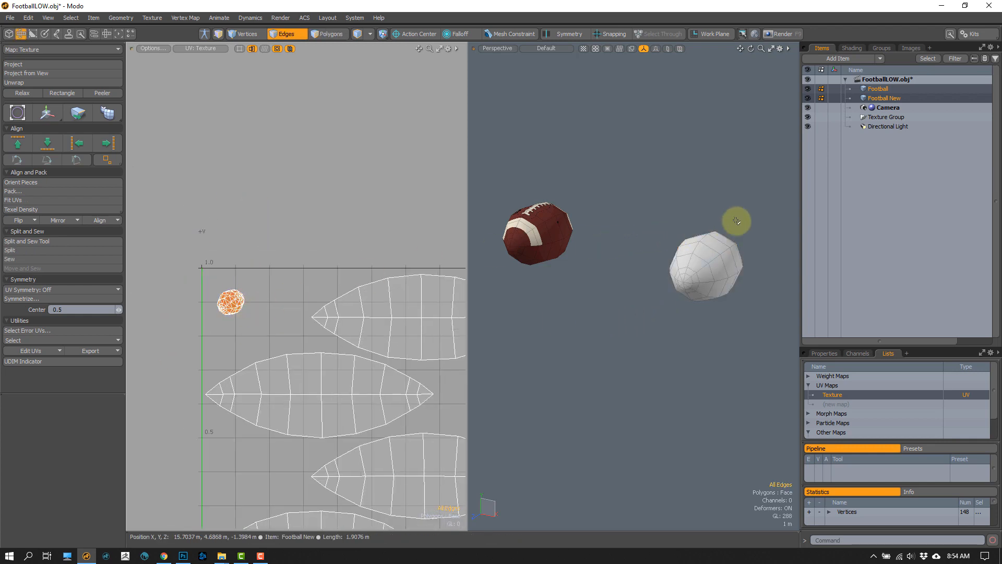
right_click_drag(737, 222, 749, 279)
left_click(17, 83)
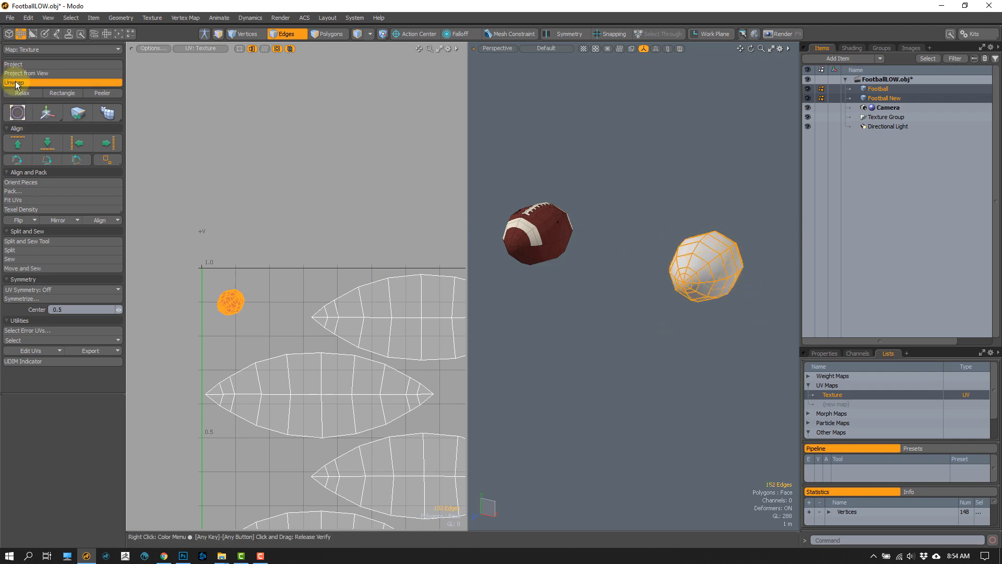
left_click(656, 229)
left_click_drag(297, 308, 253, 271, "ctrl+alt")
Step: Select all polygons of Football New, move their separated UV pieces above the UV tile and clear the selection
key("3")
right_click_drag(694, 234, 754, 245)
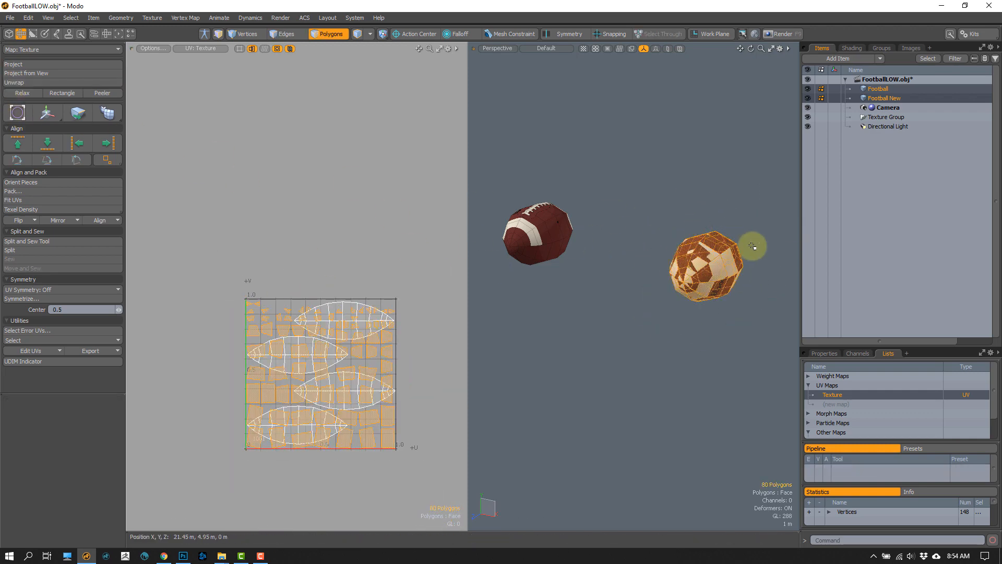
key("w")
left_click_drag(352, 347, 307, 161)
key("q")
left_click(324, 253)
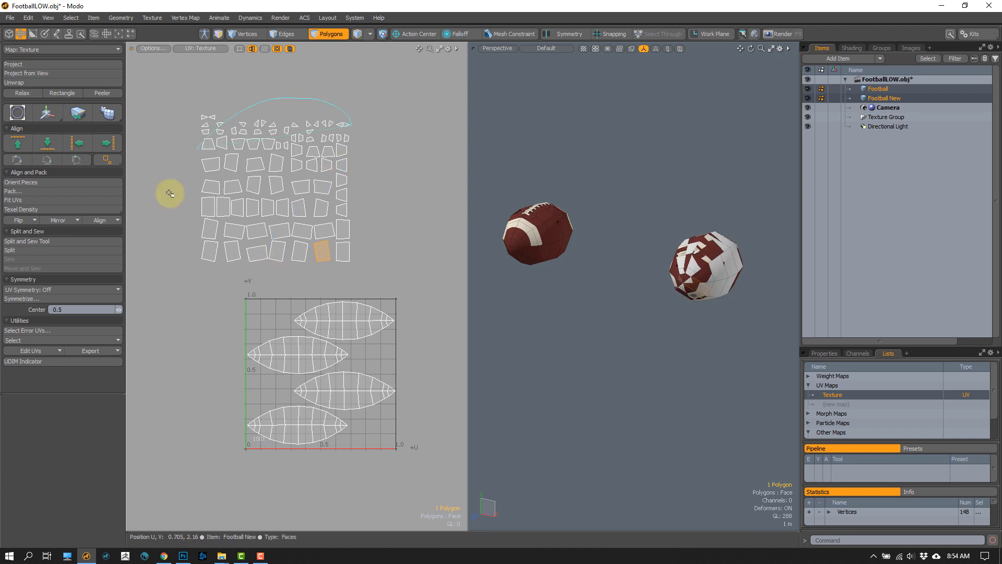
key("ctrl+z")
left_click(402, 184)
key("2")
key("3")
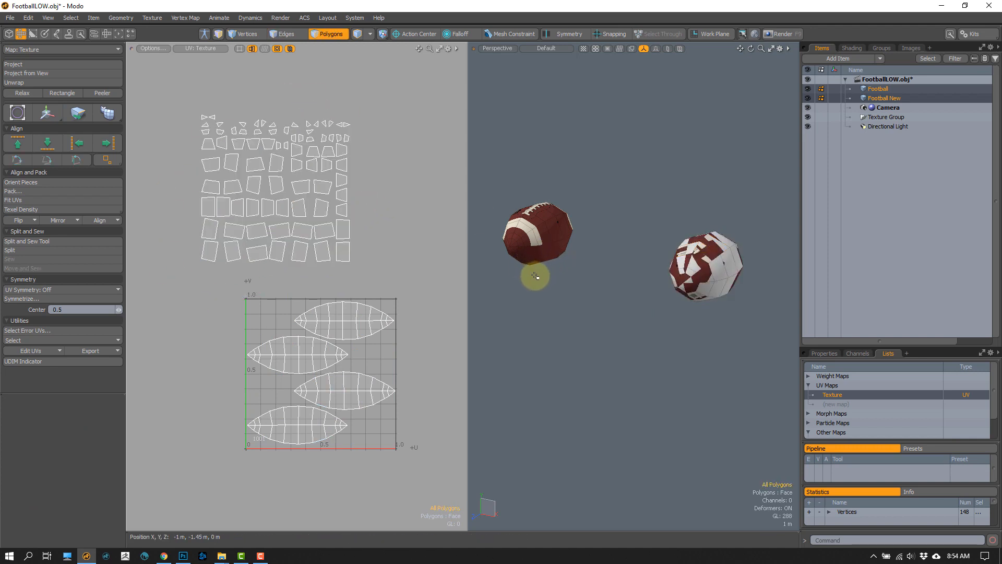
Step: Select two adjacent nose polygons on the original football and the two matching polygons on Football New
left_click_drag(522, 248, 505, 305, "ctrl+alt")
left_click_drag(498, 285, 510, 257, "alt")
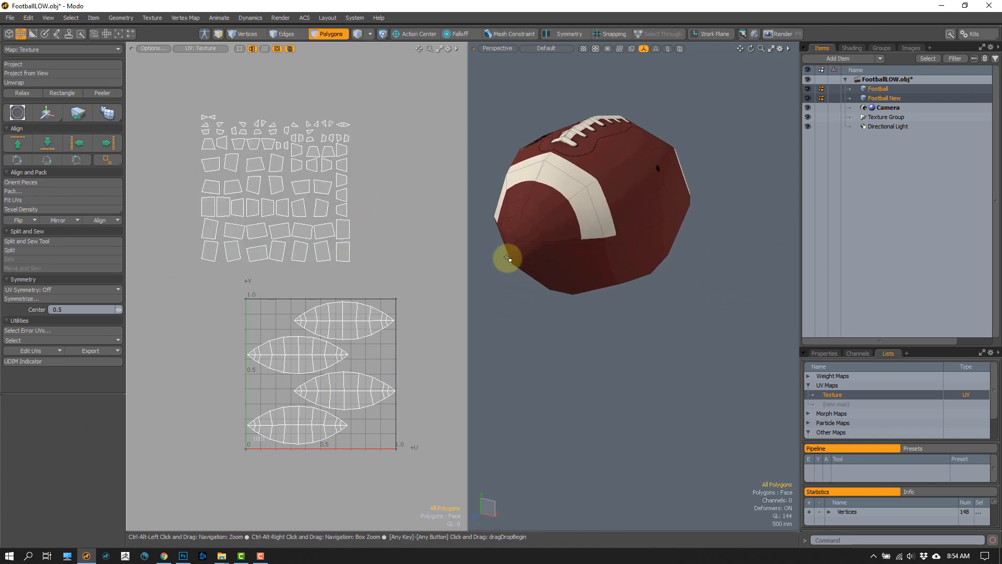
left_click_drag(555, 296, 577, 264, "ctrl+alt")
left_click_drag(610, 253, 530, 213, "alt+shift")
left_click_drag(717, 277, 700, 293, "ctrl+alt")
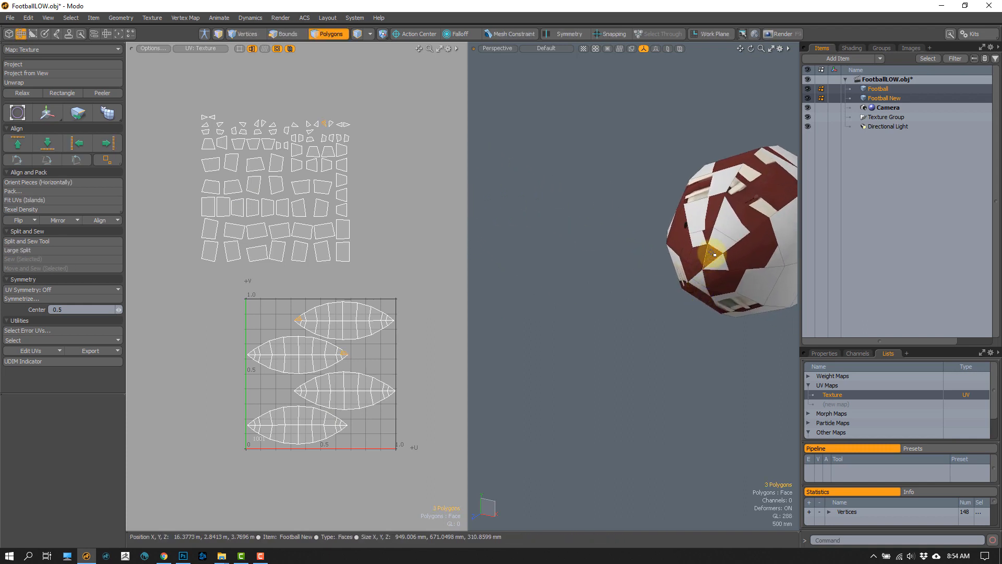
left_click_drag(713, 253, 704, 252, "shift")
left_click_drag(619, 297, 564, 240, "ctrl+alt")
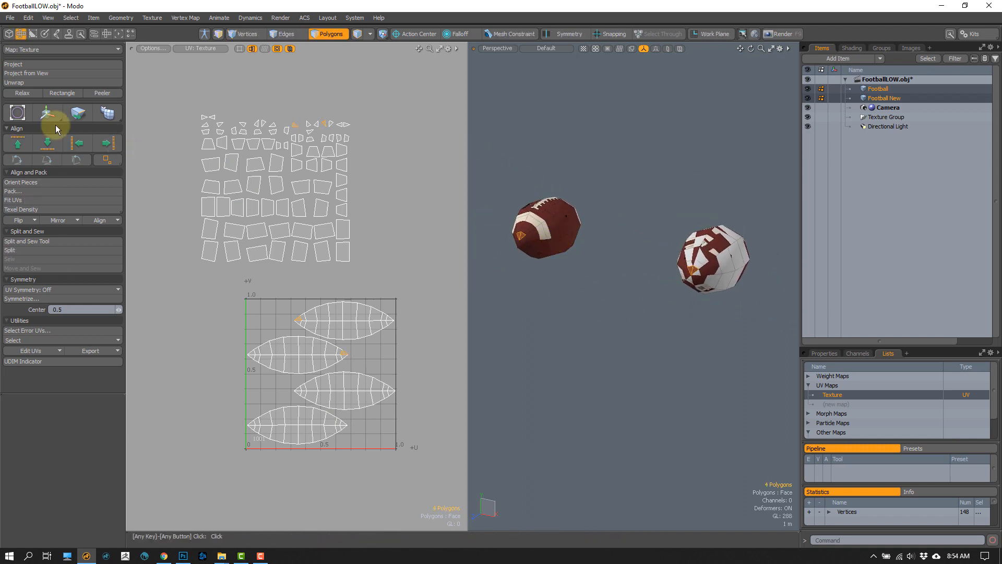
Step: Transfer the UV positions from the original football to Football New and check the result in vertex mode
left_click(28, 350)
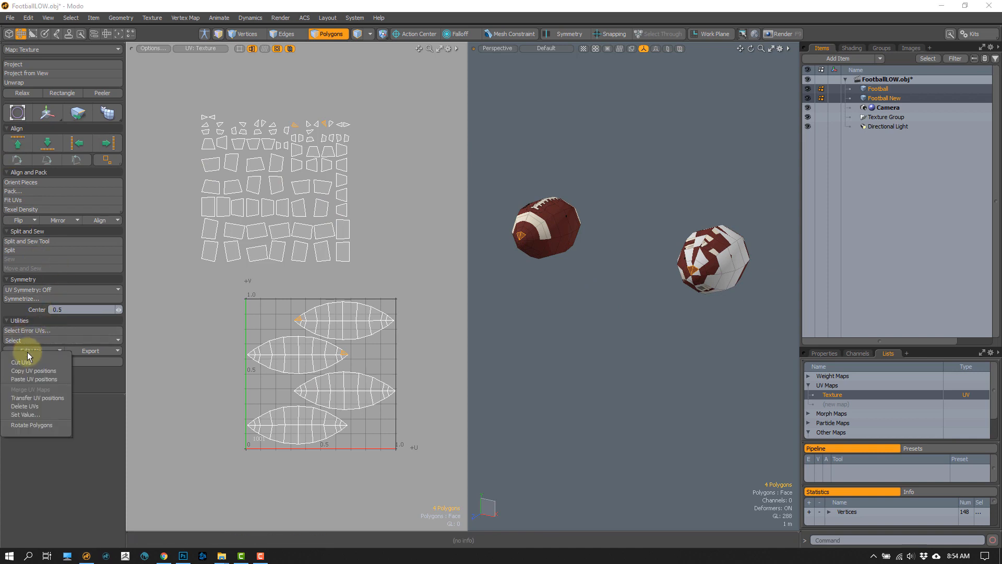
left_click(30, 399)
key("1")
mouse_move(608, 308)
left_mouse_down("alt")
mouse_move(593, 302)
mouse_move(600, 308)
left_mouse_up("alt")
mouse_move(692, 162)
right_mouse_down()
mouse_move(510, 298)
mouse_move(781, 227)
right_mouse_up()
left_click(685, 202)
left_click_drag(626, 266, 576, 290, "alt")
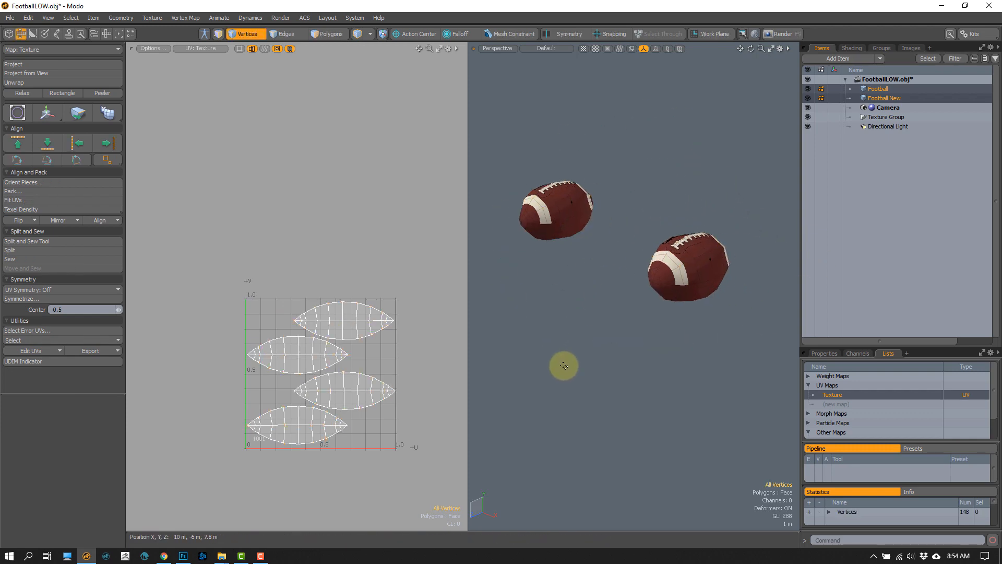